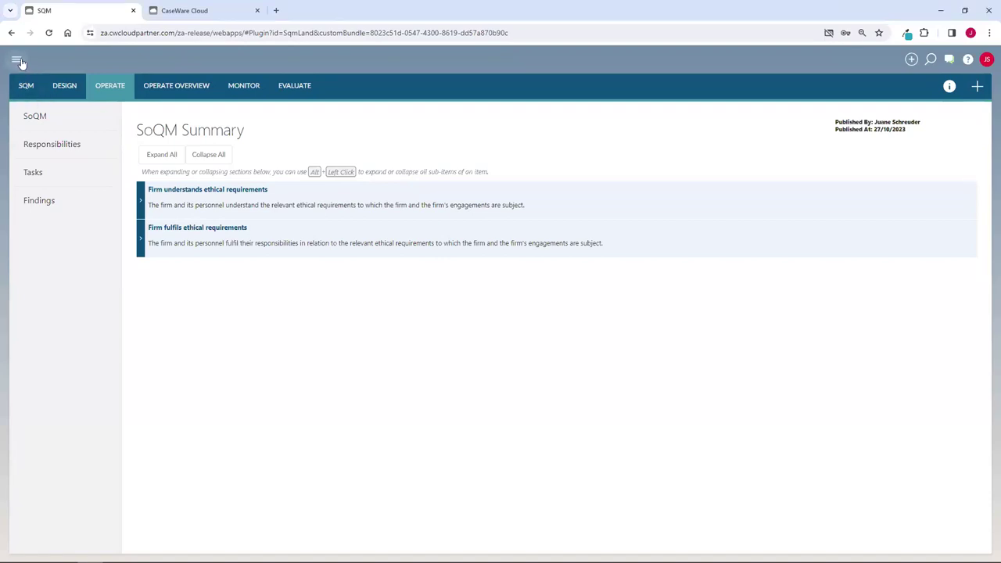
pyautogui.click(18, 61)
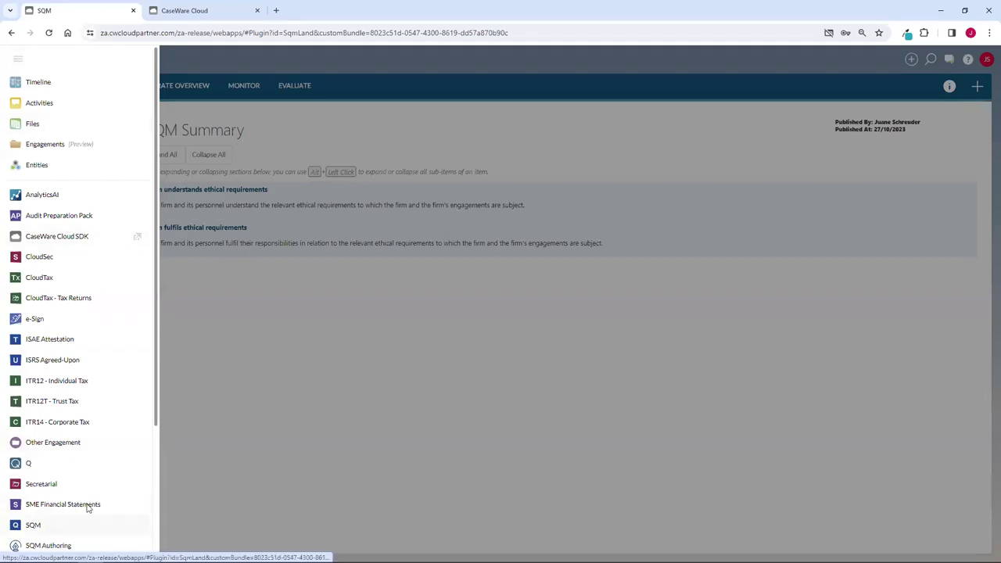
pyautogui.click(236, 378)
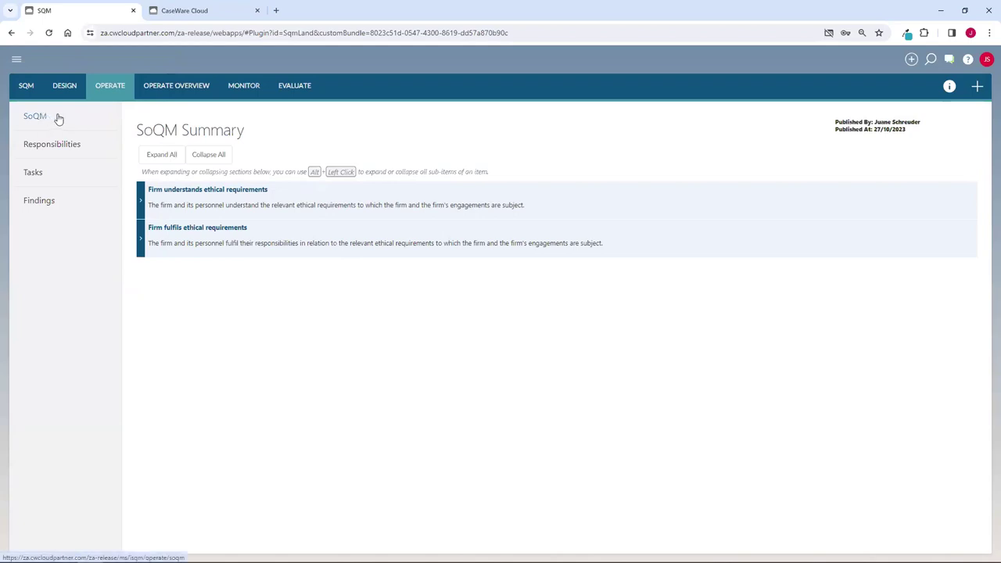
# Step: Examine the items under the "Firm understands ethical requirements" objective in the published SoQM summary, and check the published responsibilities
pyautogui.click(141, 204)
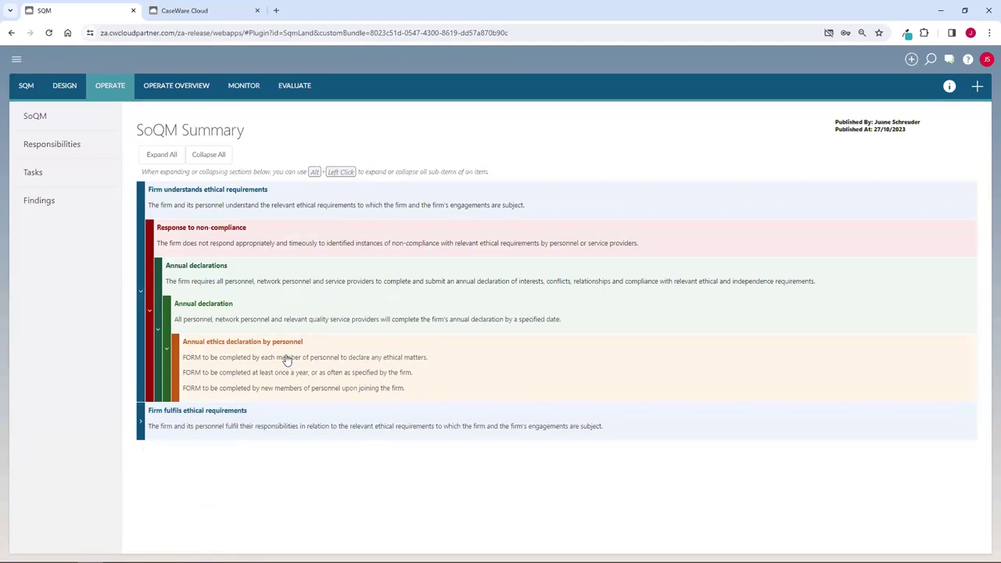
pyautogui.click(55, 145)
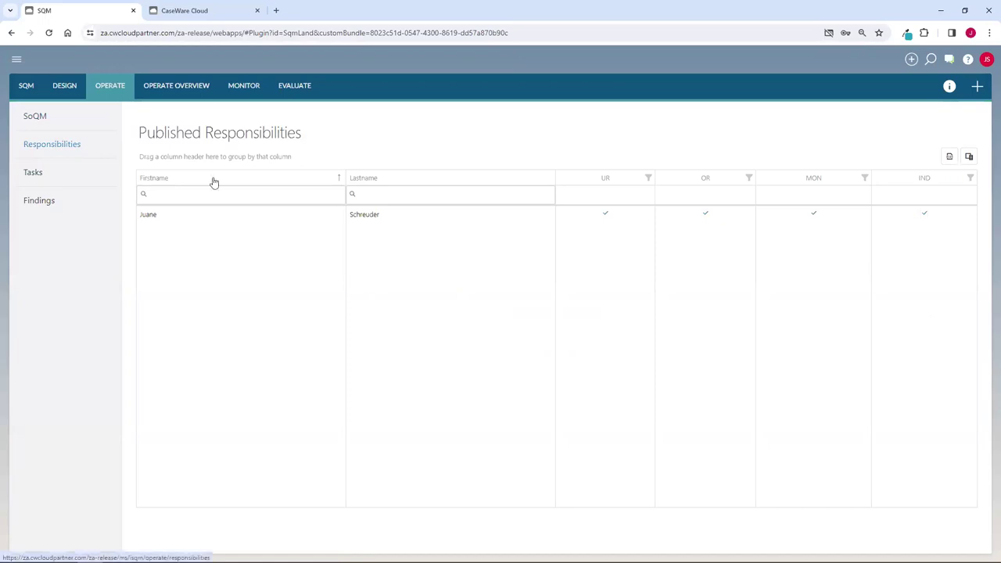
pyautogui.click(51, 122)
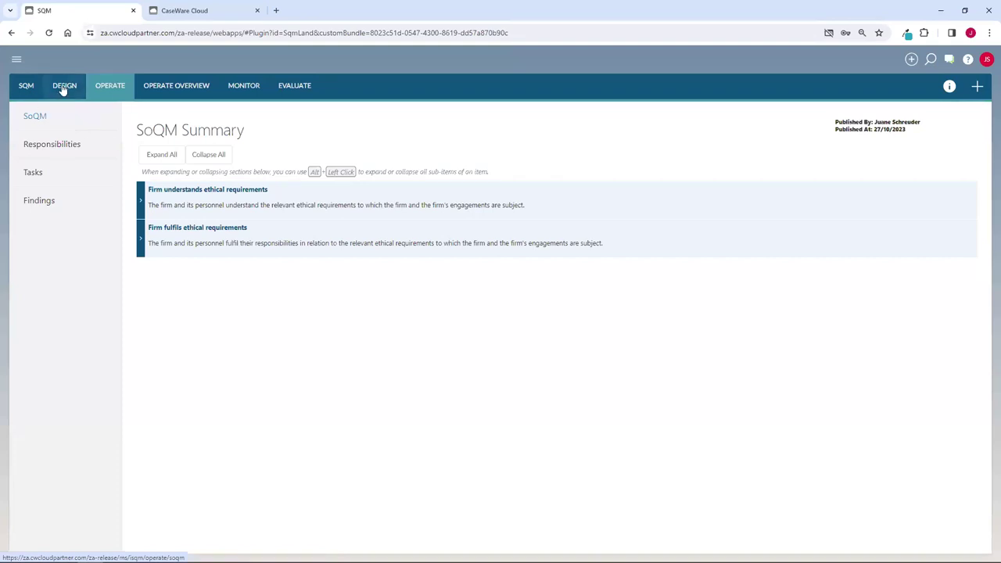
# Step: View the design responsibilities and the users available for assigning a new responsibility, leaving the form without adding anyone
pyautogui.click(63, 89)
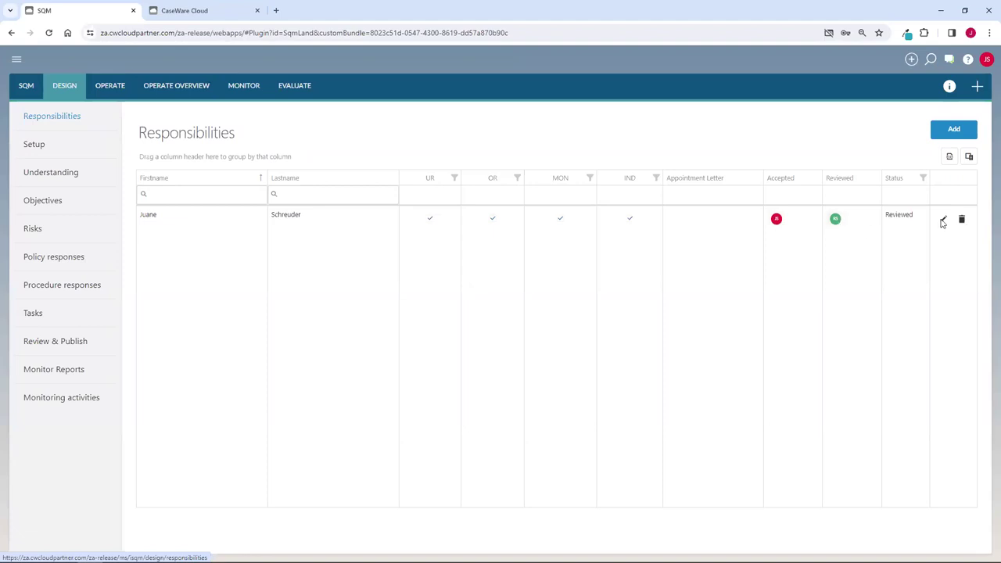
pyautogui.click(953, 130)
pyautogui.click(444, 173)
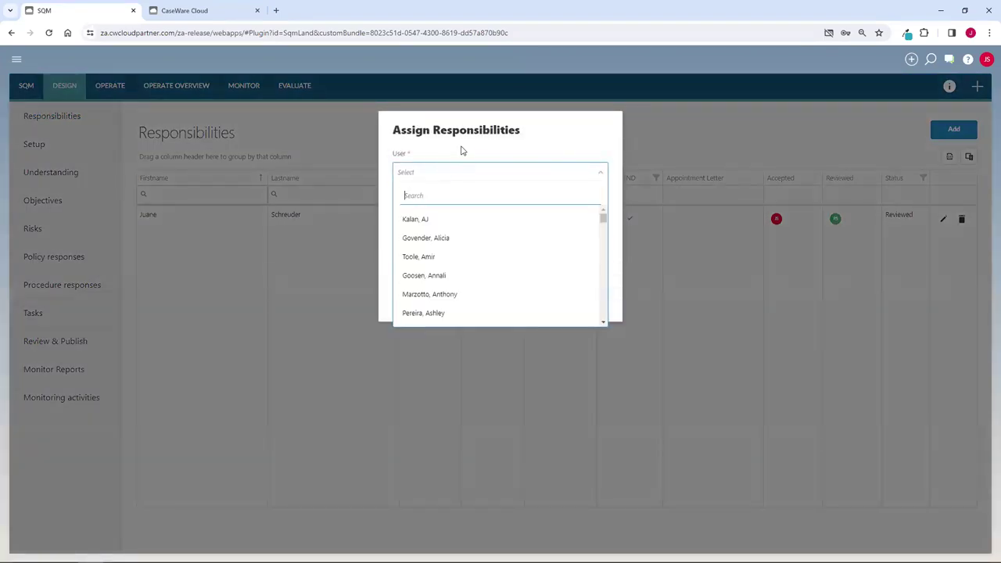
pyautogui.click(554, 329)
pyautogui.click(534, 303)
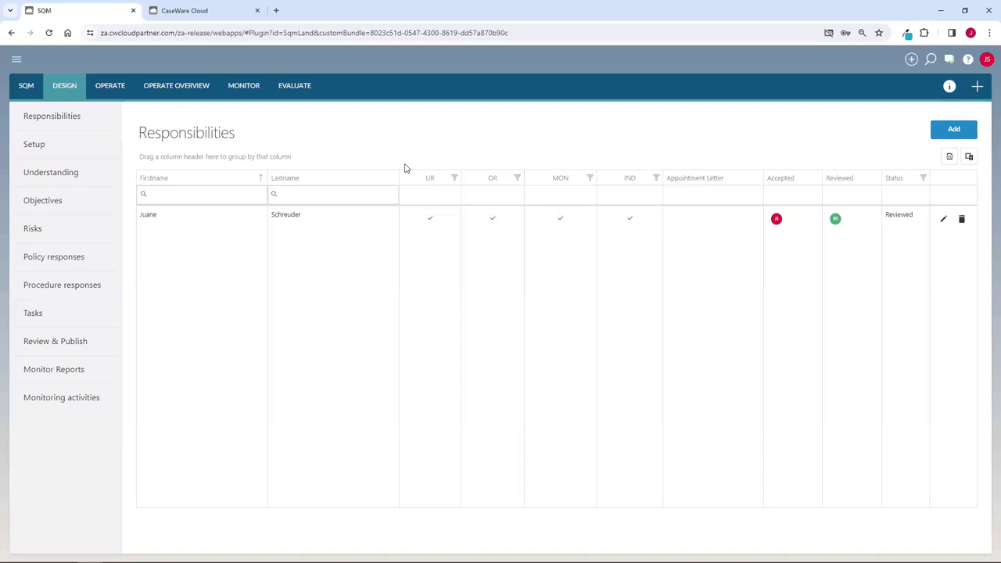
# Step: Go to the design setup and look through the list of available applicable standards
pyautogui.click(32, 149)
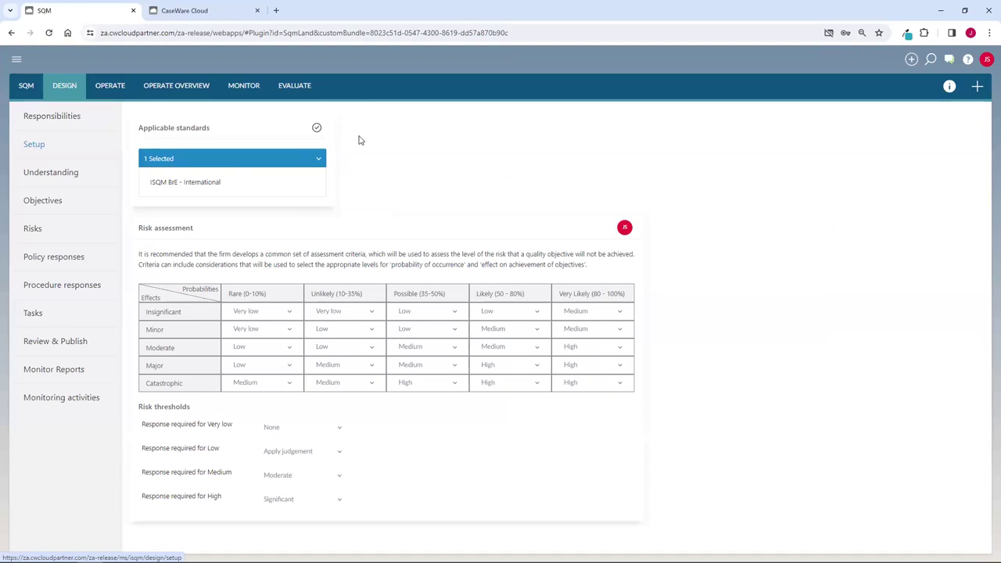
pyautogui.click(319, 159)
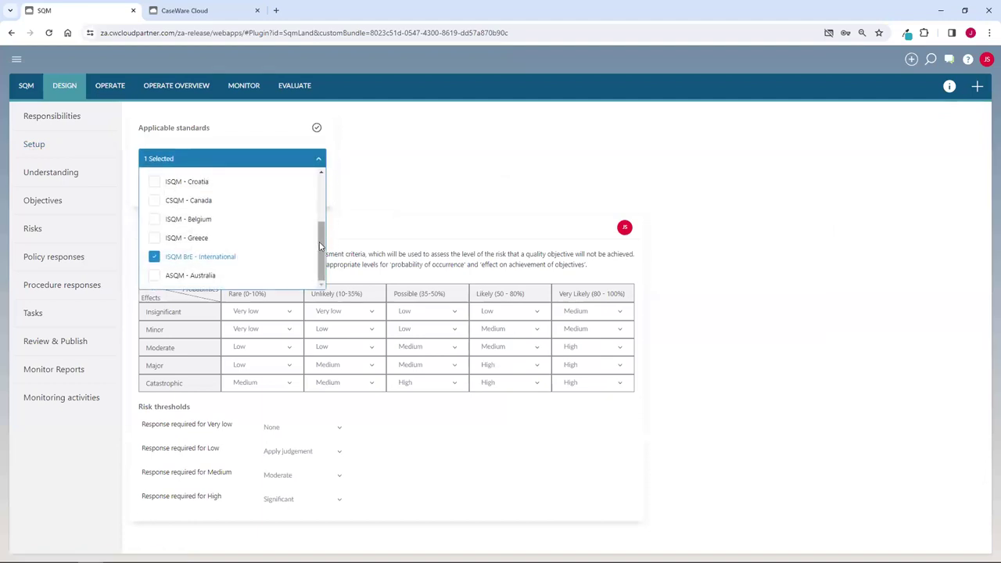
pyautogui.moveTo(319, 246)
pyautogui.mouseDown()
pyautogui.moveTo(330, 179)
pyautogui.moveTo(328, 259)
pyautogui.mouseUp()
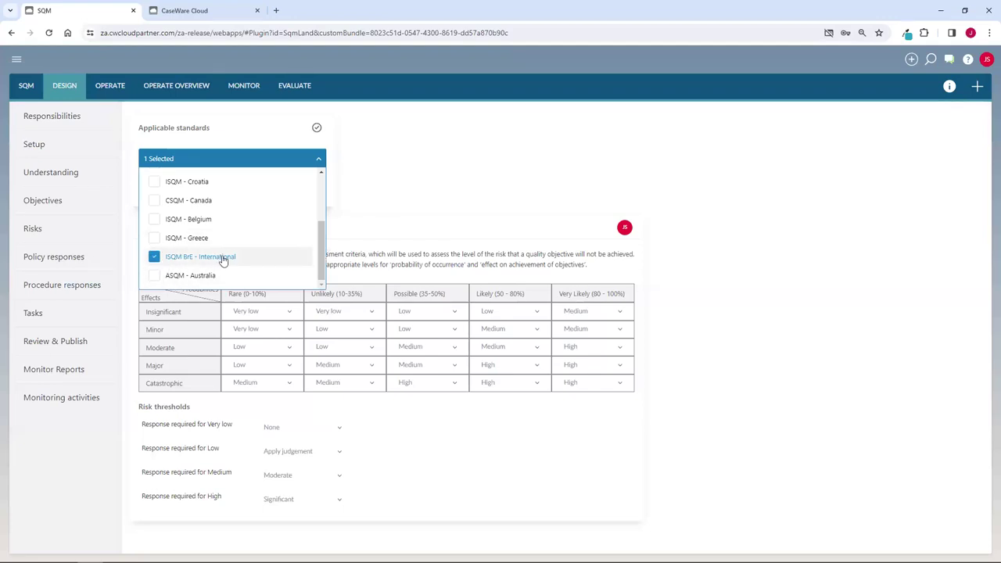
pyautogui.scroll(3, 238, 256)
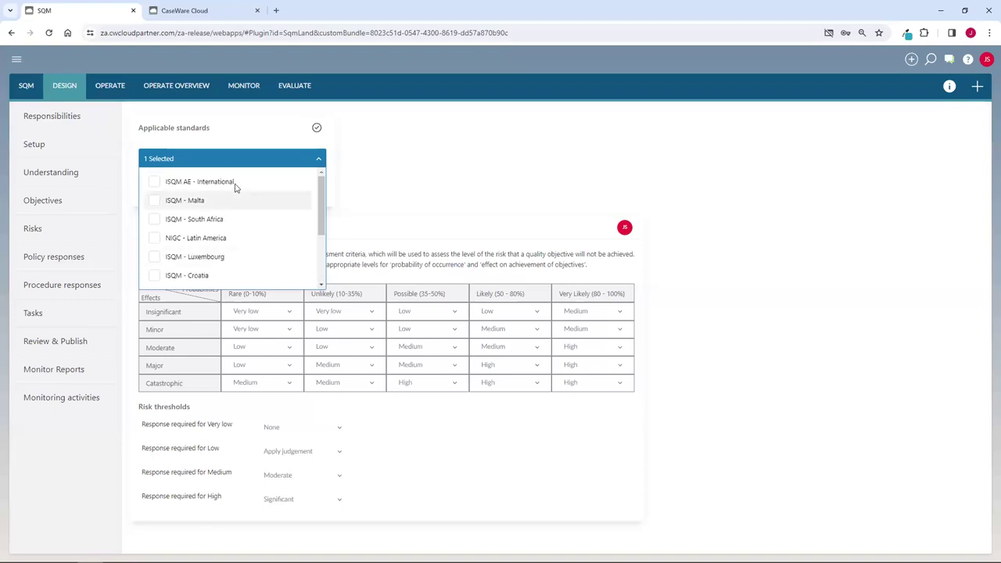
# Step: Try adding ISQM - South Africa as a second applicable standard, and deselect it again
pyautogui.click(153, 220)
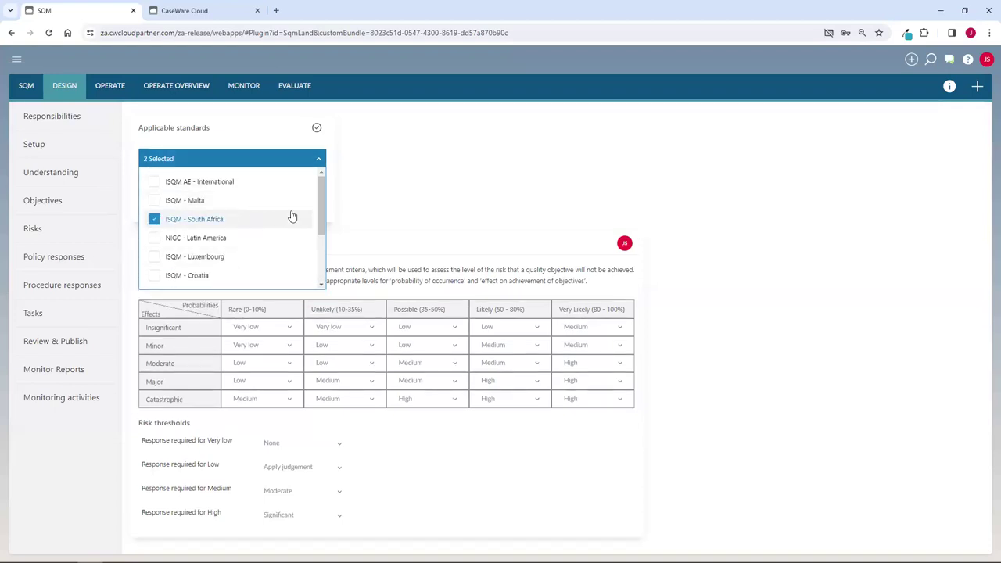
pyautogui.click(397, 191)
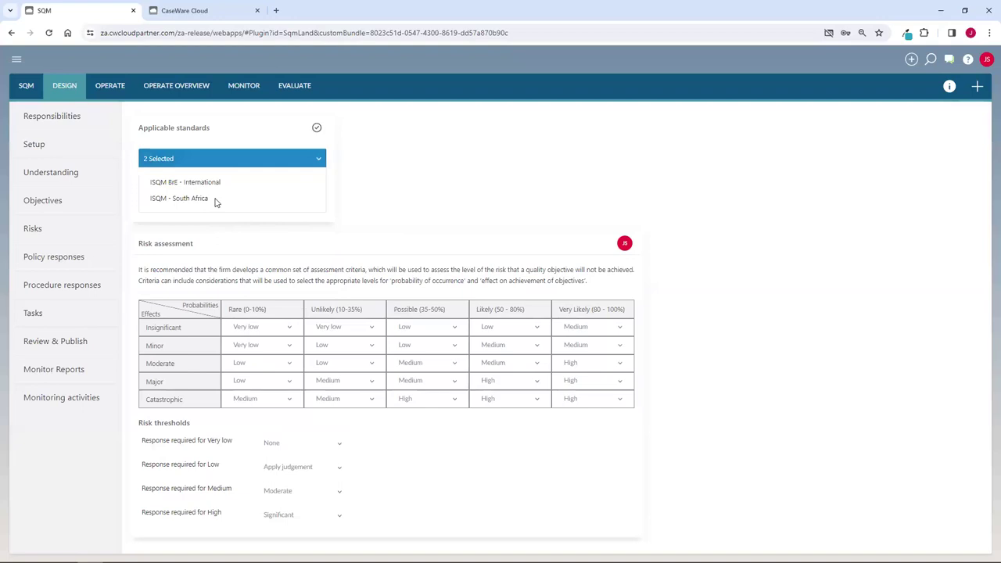
pyautogui.click(319, 161)
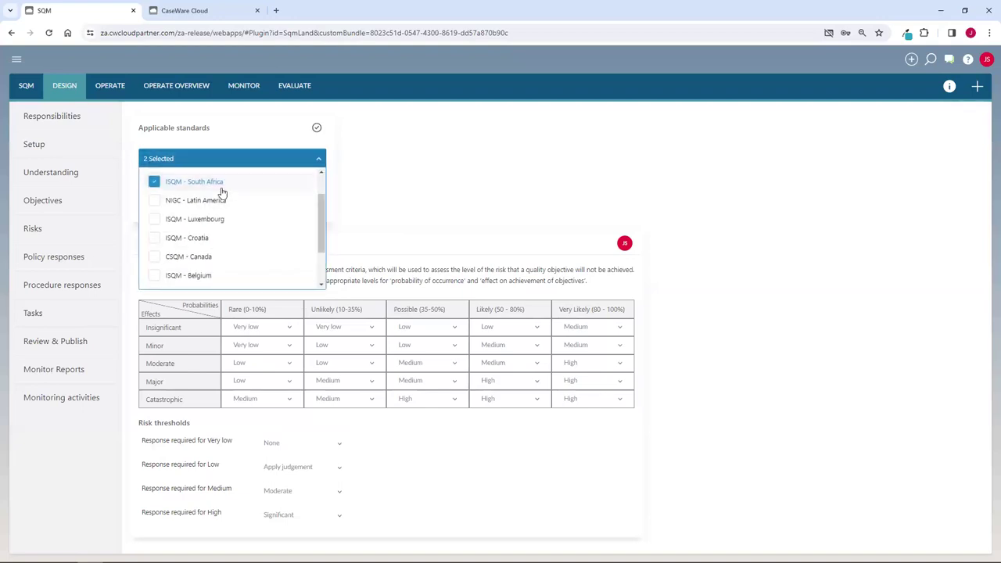
pyautogui.click(219, 183)
pyautogui.click(270, 162)
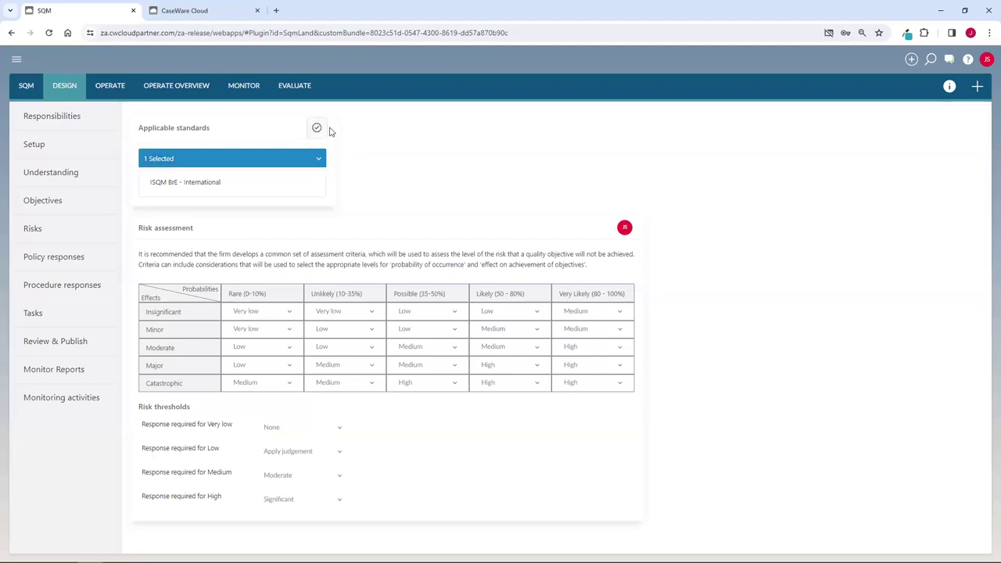
# Step: Sign off the applicable standards in the design setup as prepared
pyautogui.click(316, 129)
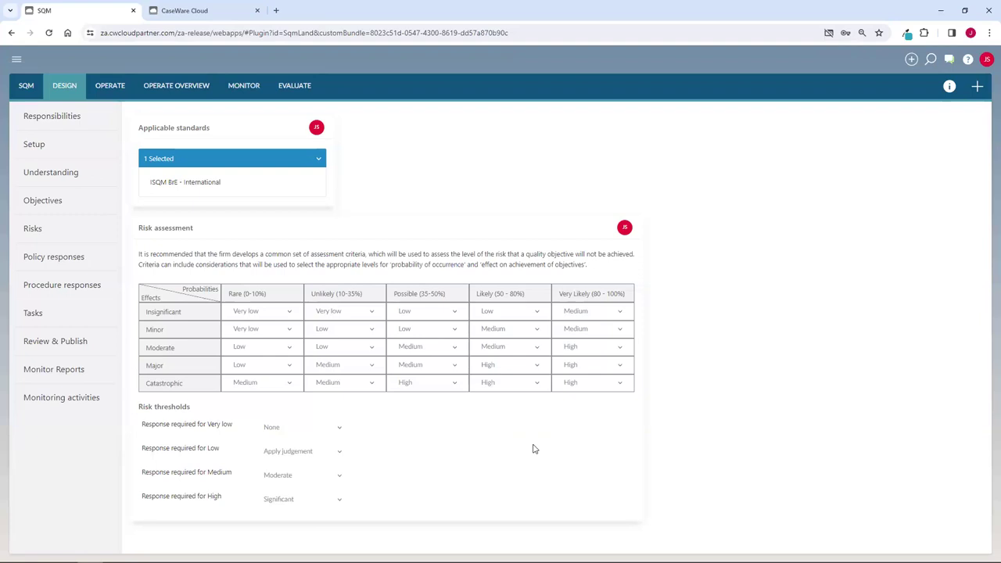
# Step: In the firm resources part of Understanding, mark the question on allocating quality responsibility to a specific partner as prepared
pyautogui.click(70, 175)
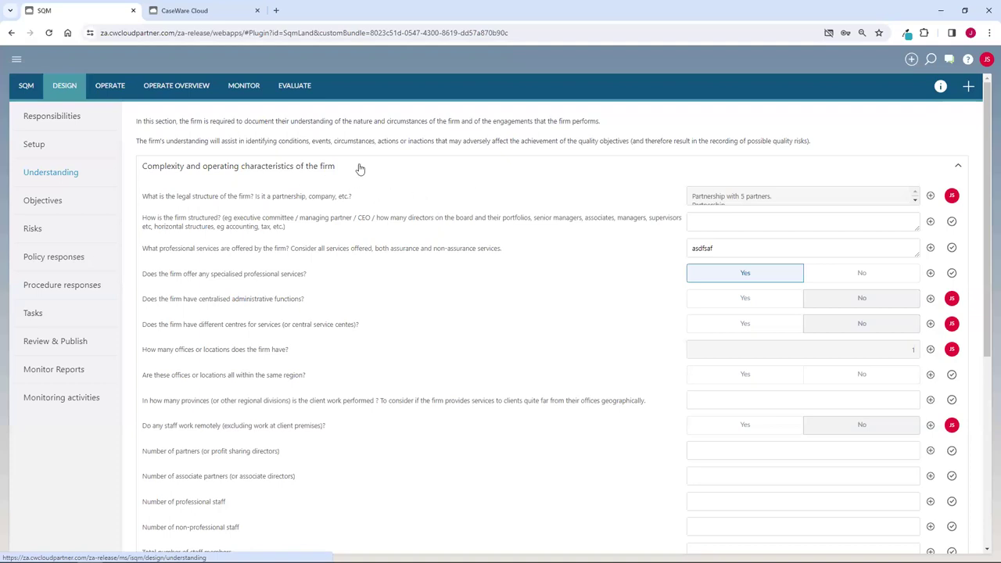
pyautogui.click(225, 169)
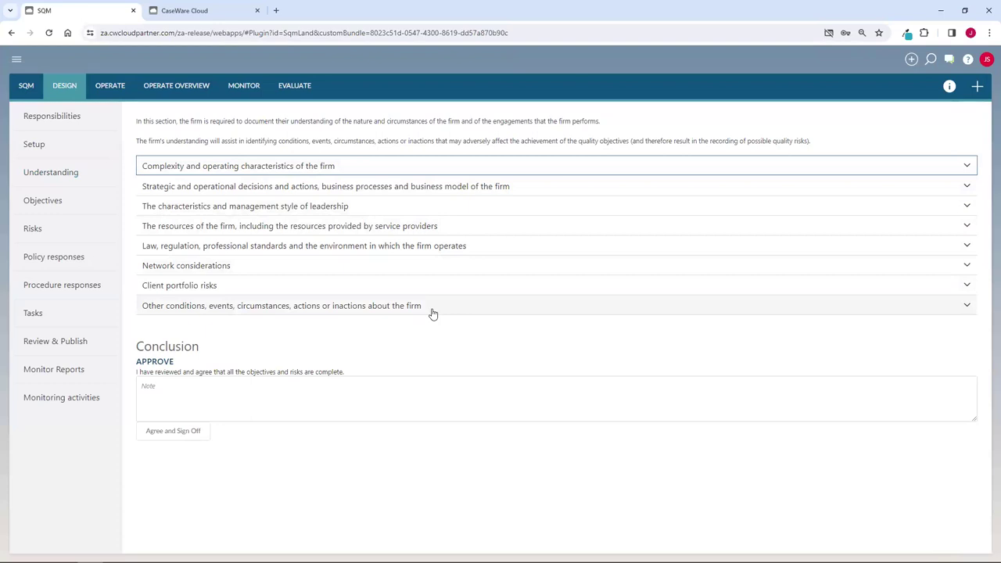
pyautogui.click(547, 231)
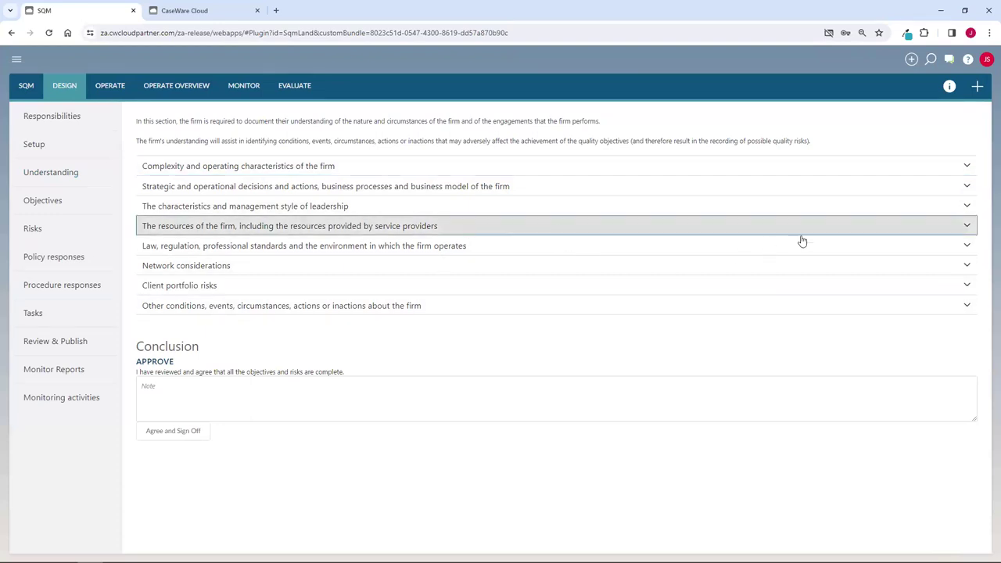
pyautogui.click(944, 232)
pyautogui.click(952, 257)
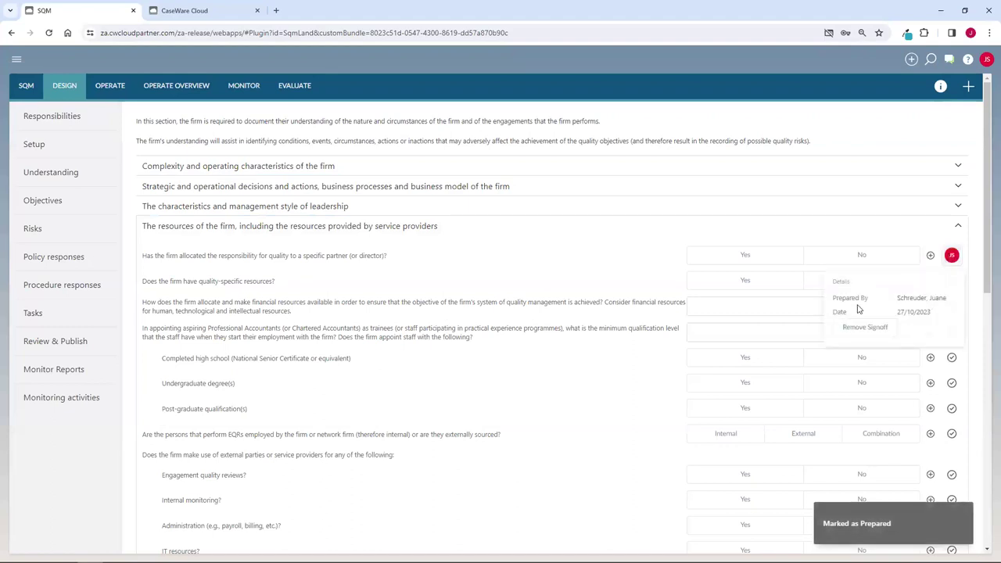
# Step: Answer Yes to having quality-specific resources and enter "fgsfgdsgfg" for how the firm allocates financial resources
pyautogui.click(829, 307)
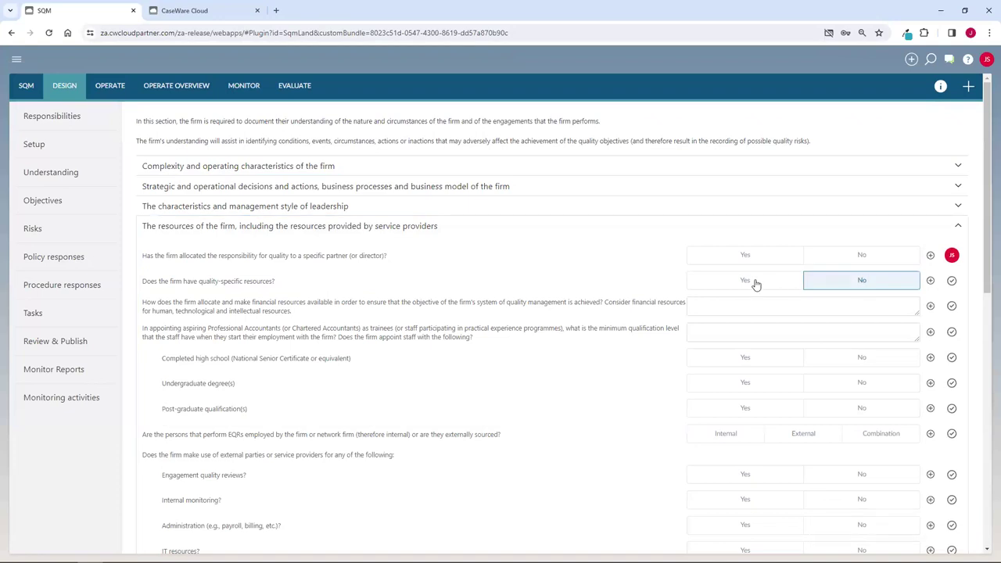
pyautogui.click(788, 282)
pyautogui.click(862, 306)
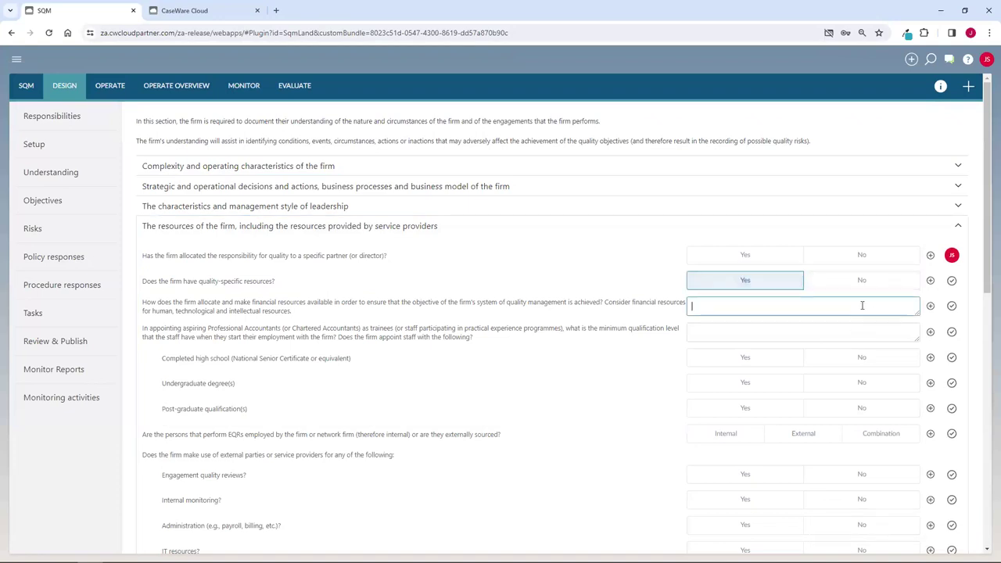
pyautogui.write('fgsfgdsgfg')
pyautogui.click(623, 272)
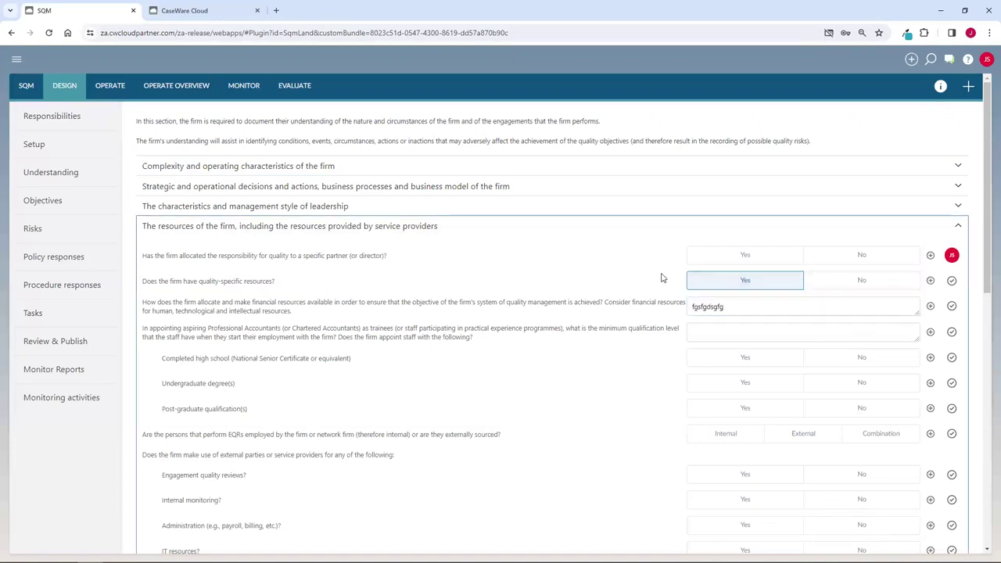
# Step: Collapse the firm resources questions and sign off the Understanding conclusion without a note
pyautogui.click(537, 227)
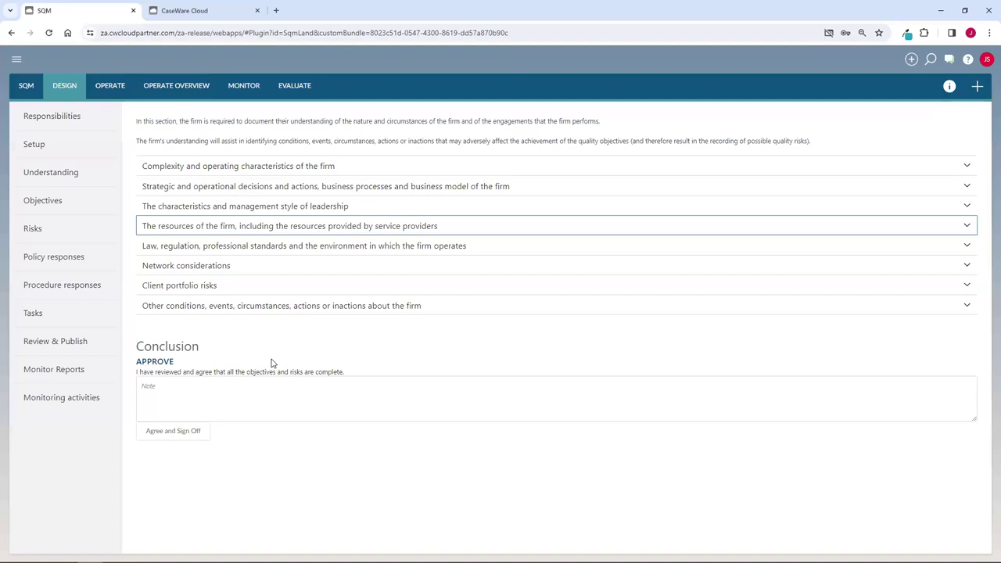
pyautogui.click(163, 431)
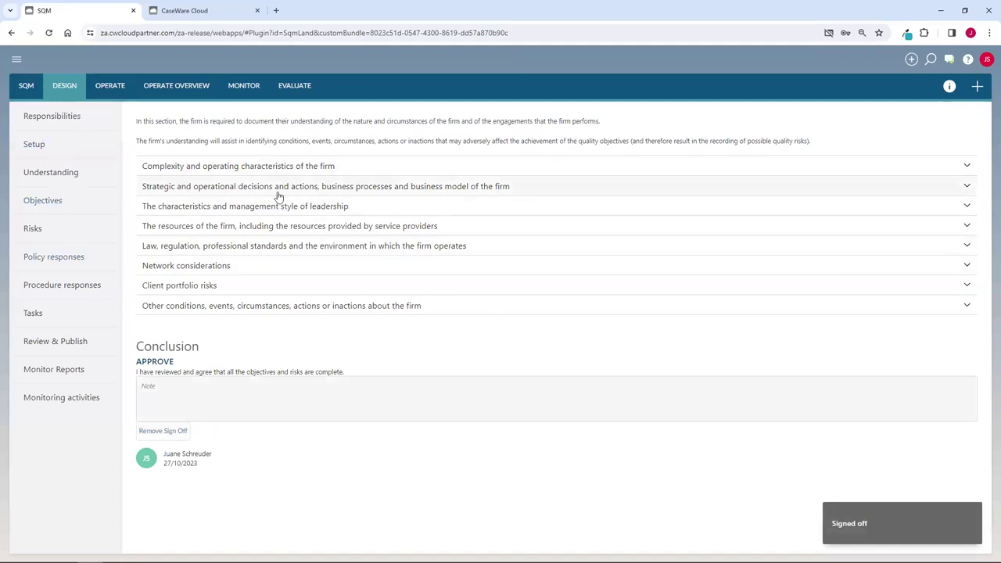
# Step: Go to the design objectives and view the filter options for their type, leaving the filter unset
pyautogui.click(41, 201)
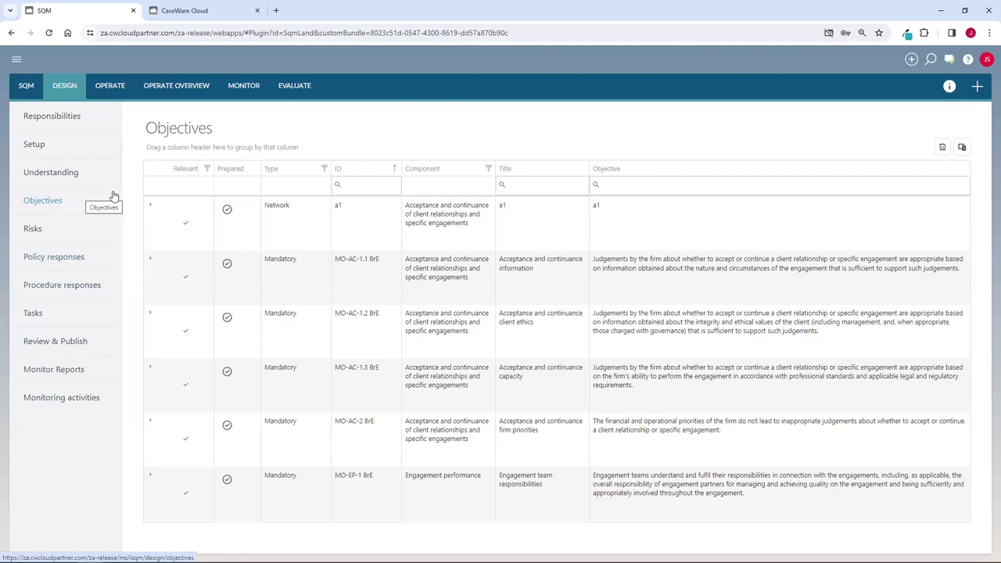
pyautogui.click(324, 170)
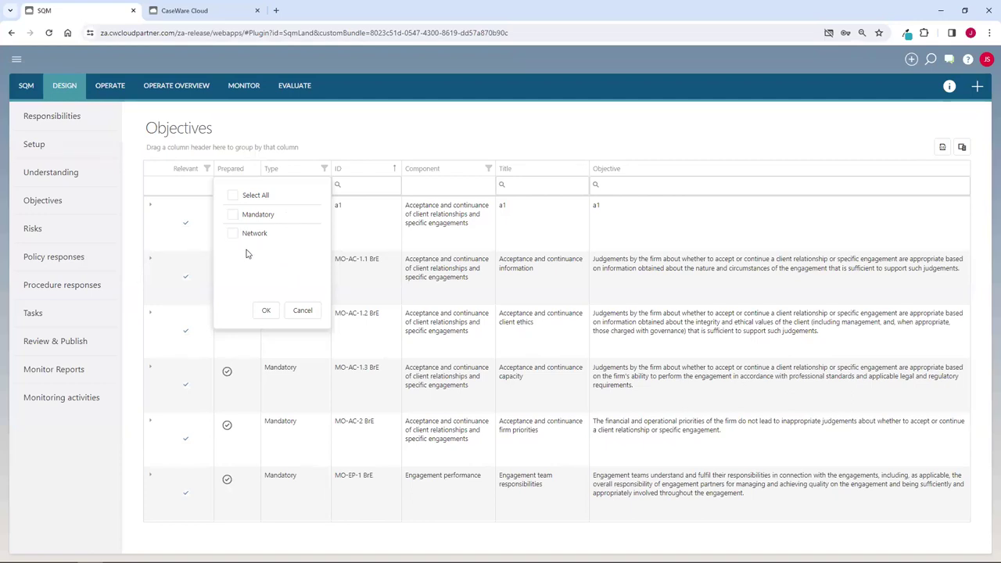
pyautogui.click(293, 314)
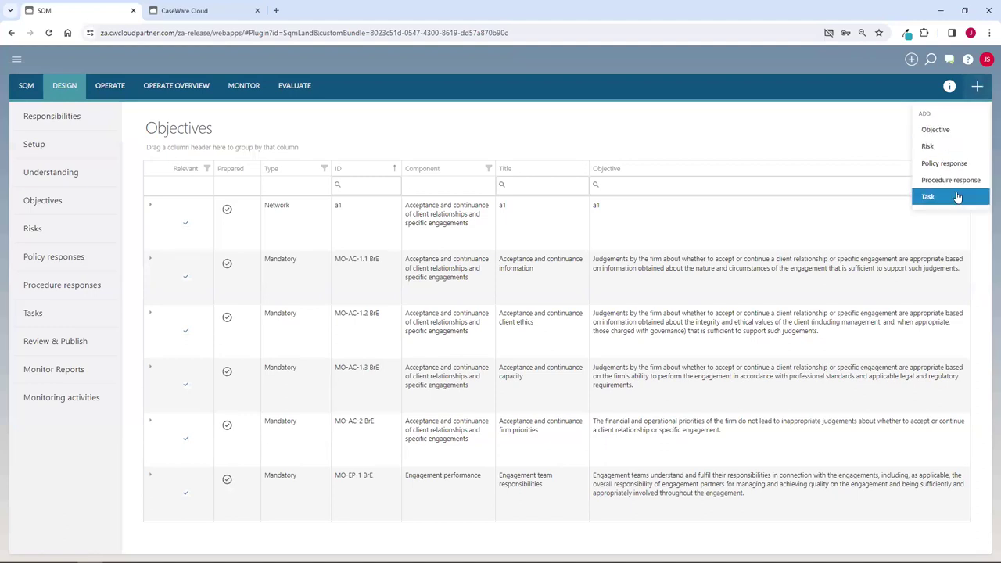
# Step: Start a new risk and browse the risk library, highlighting "Network engagement team members - sufficient time" before returning to the blank risk form
pyautogui.click(936, 145)
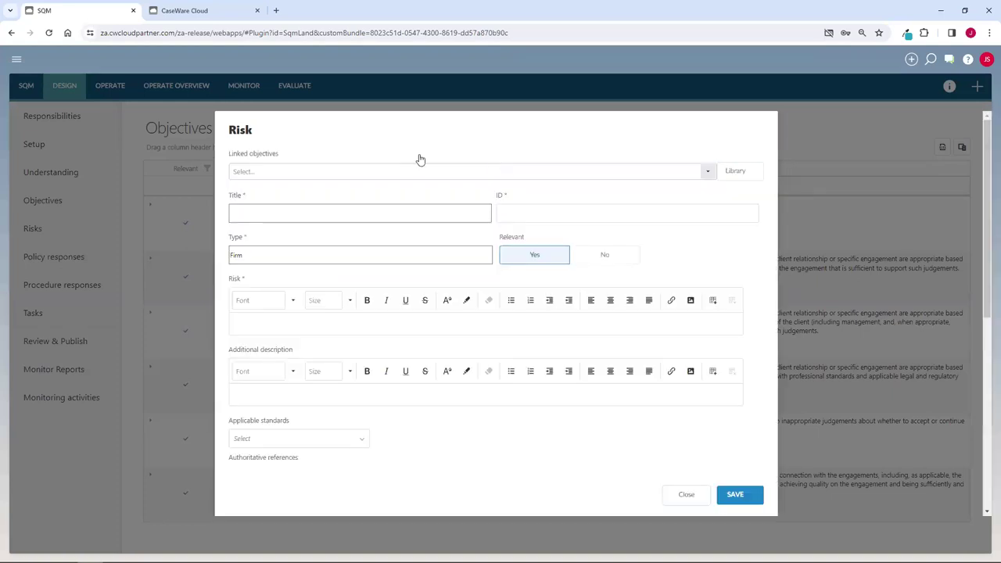
pyautogui.click(737, 171)
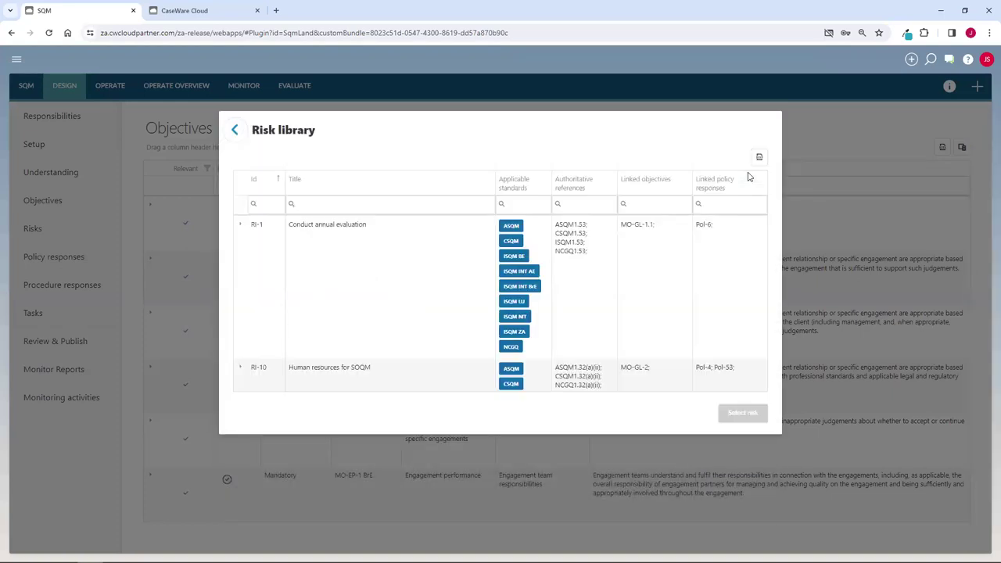
pyautogui.scroll(-2, 371, 255)
pyautogui.scroll(-5, 371, 255)
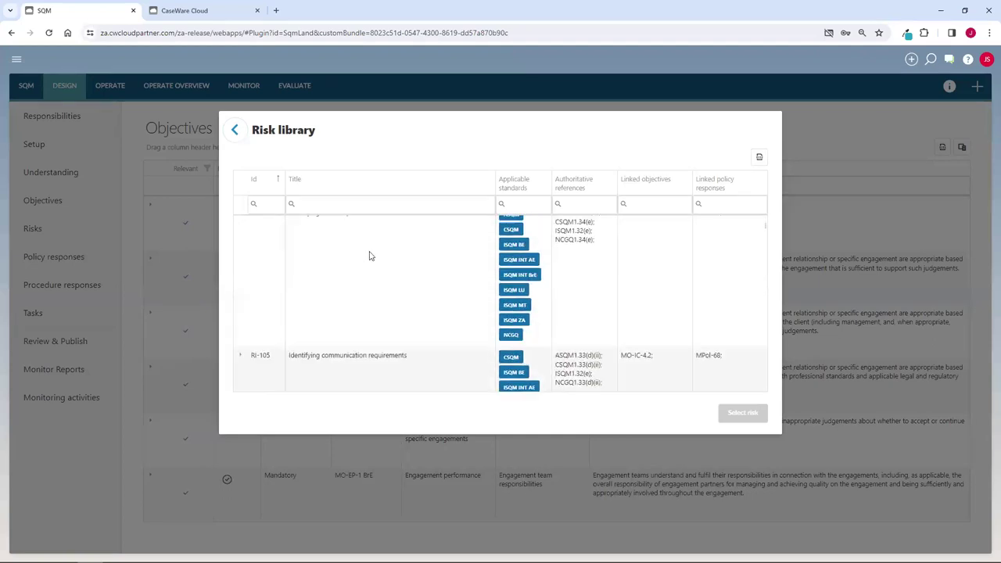
pyautogui.scroll(-5, 369, 255)
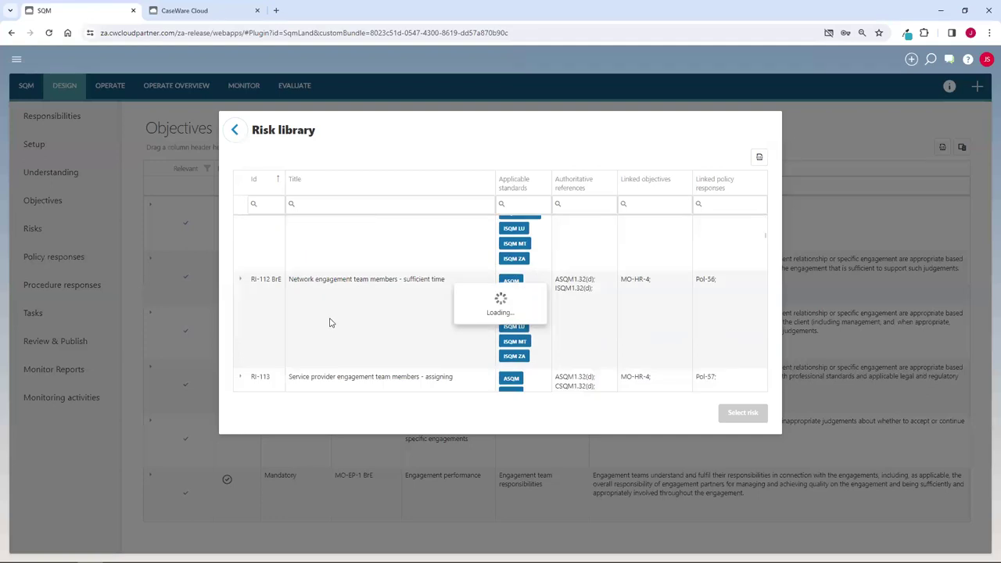
pyautogui.click(320, 312)
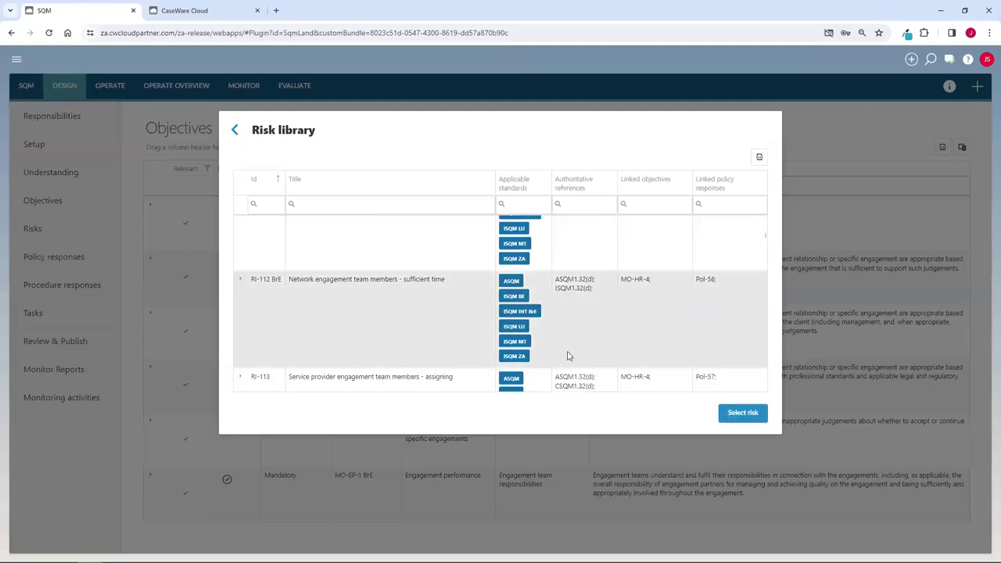
pyautogui.click(234, 130)
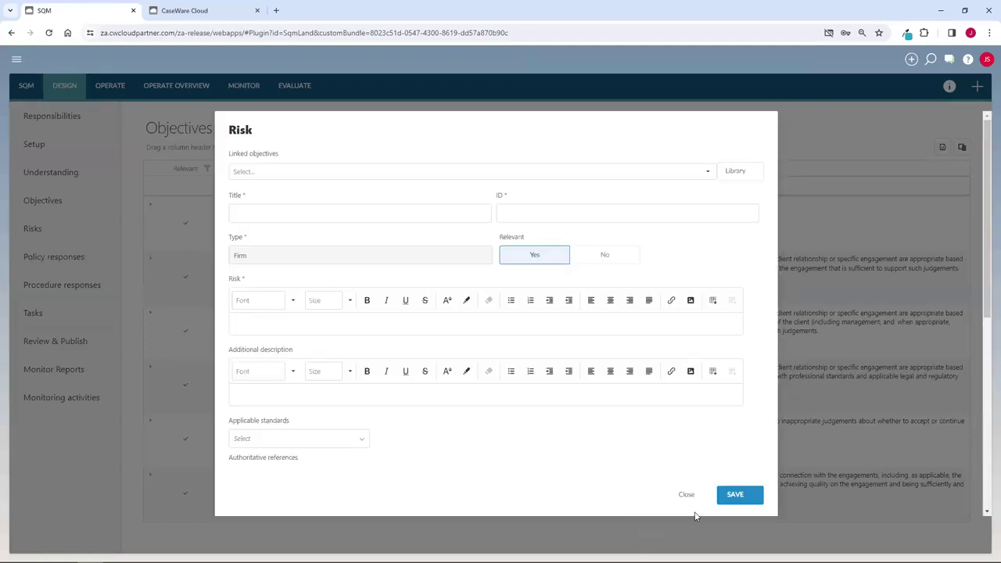
# Step: Close the blank risk form and filter the objectives list by the ID text "rer"
pyautogui.press('Escape')
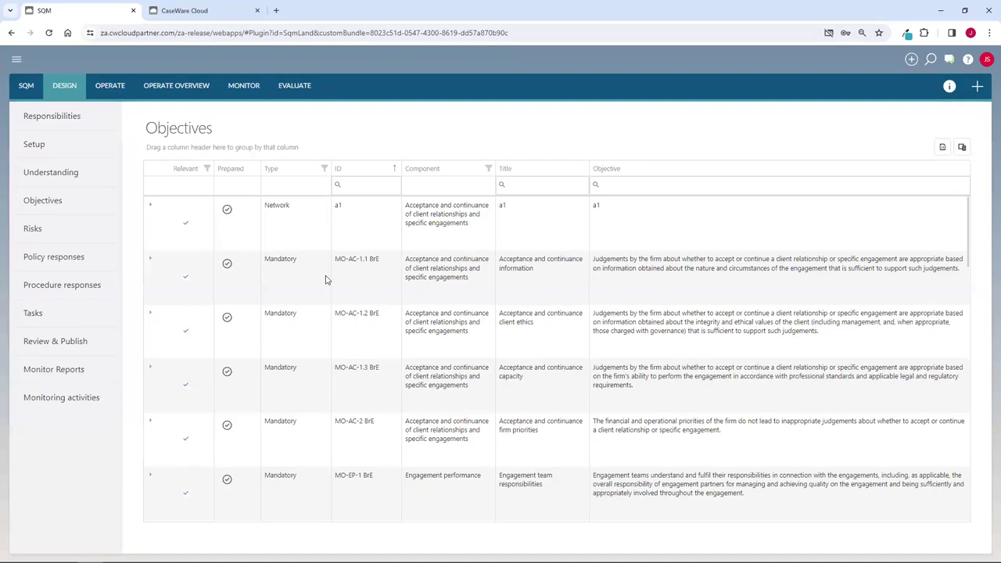
pyautogui.scroll(-3, 328, 275)
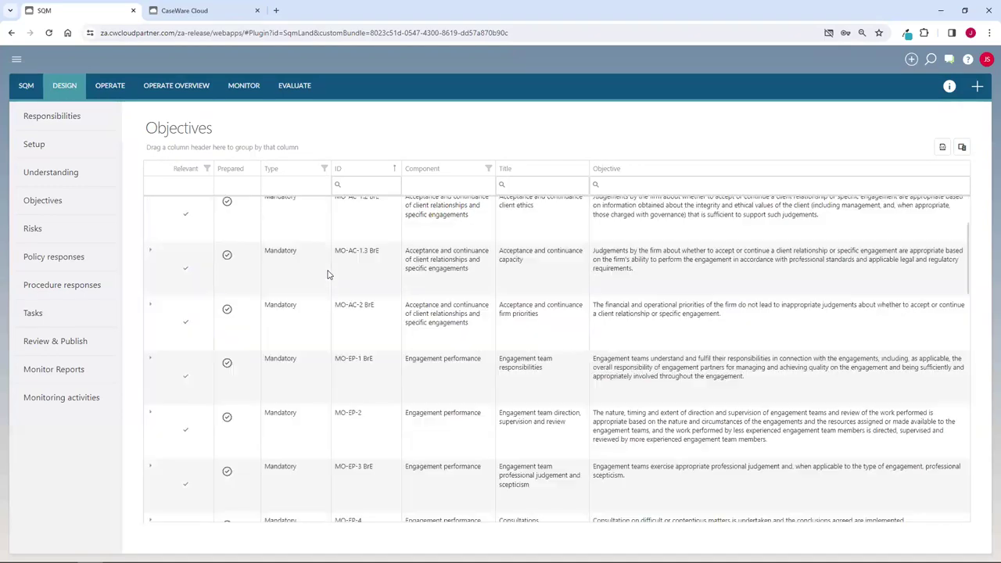
pyautogui.click(377, 188)
pyautogui.write('rer')
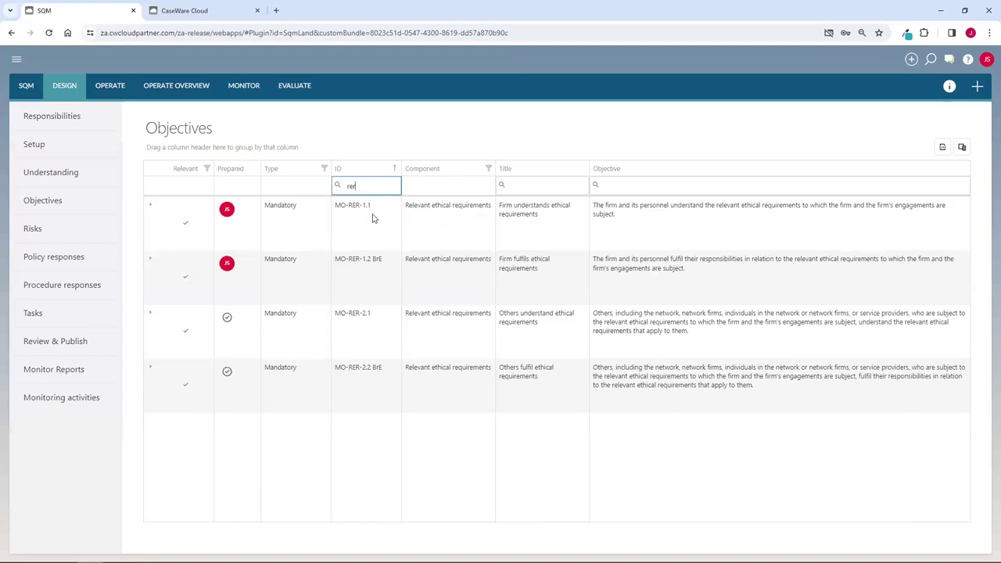
# Step: Examine the full record of objective MO-RER-1.2 BrE, including its linked risks and effective dates, and collapse its details
pyautogui.click(408, 284)
pyautogui.click(150, 260)
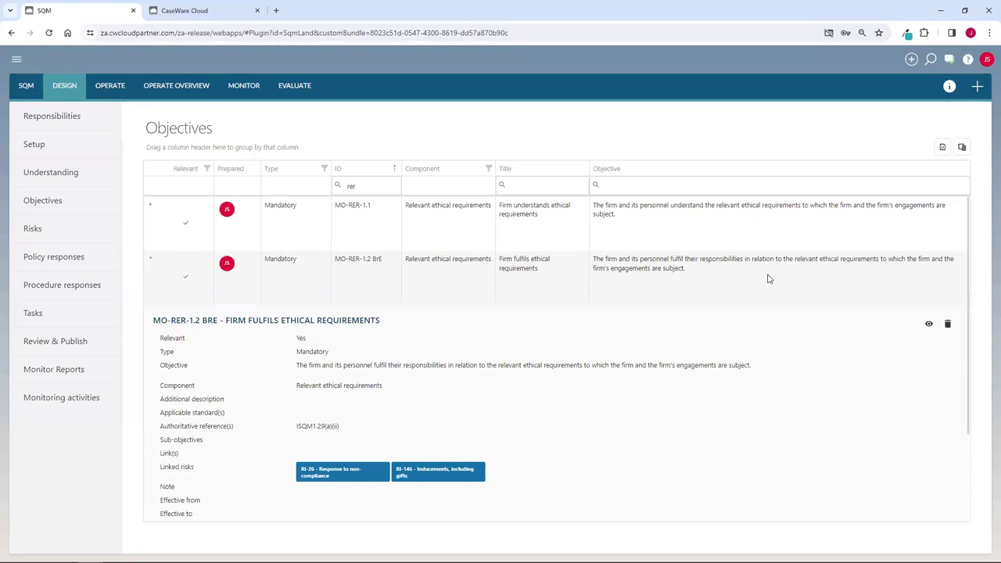
pyautogui.scroll(-2, 690, 331)
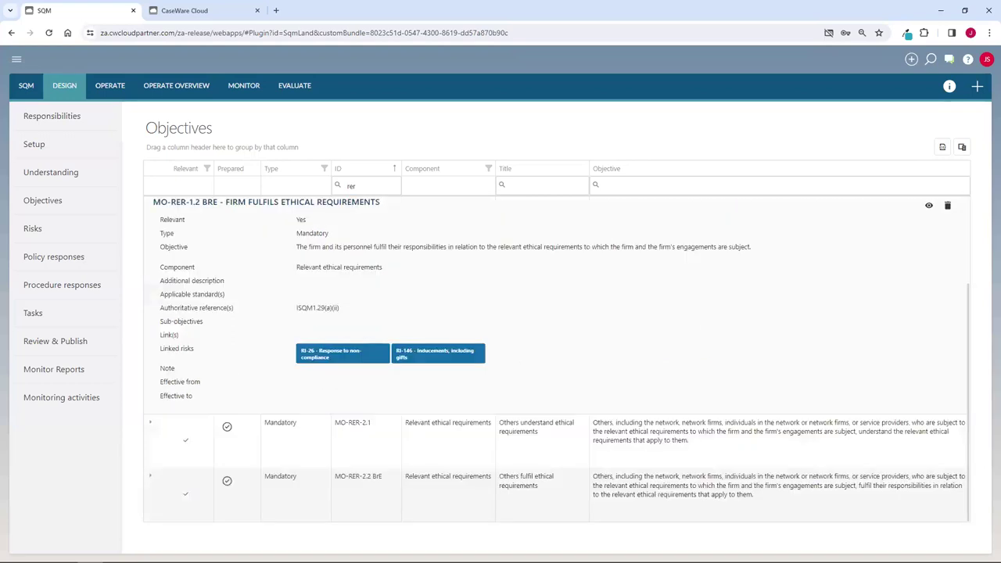
pyautogui.click(928, 206)
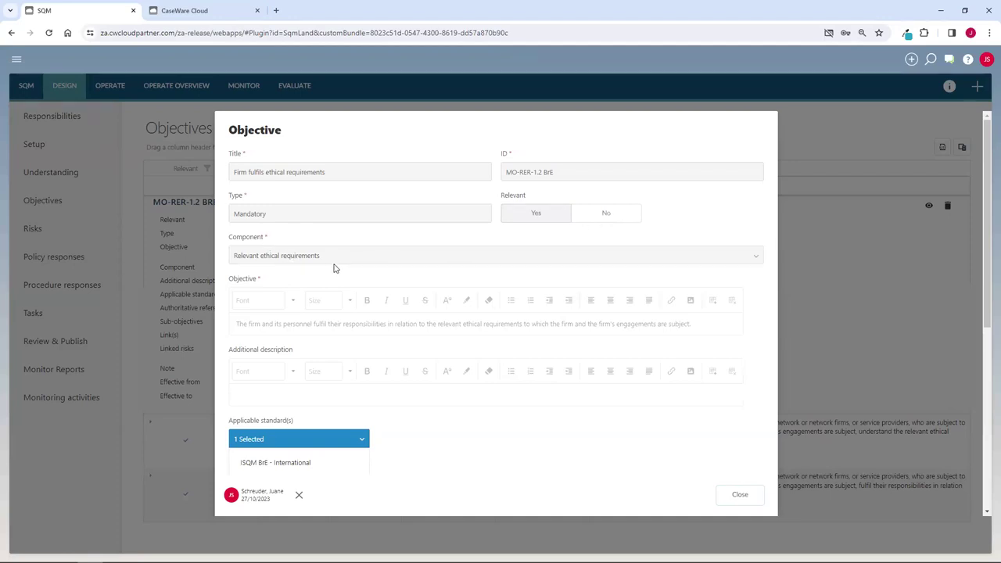
pyautogui.scroll(-1, 336, 274)
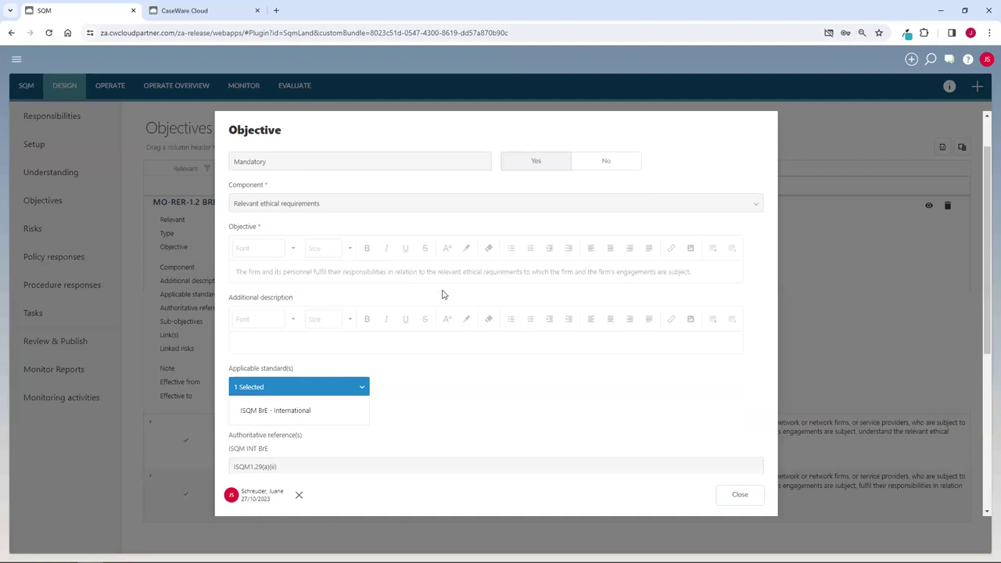
pyautogui.scroll(-4, 443, 292)
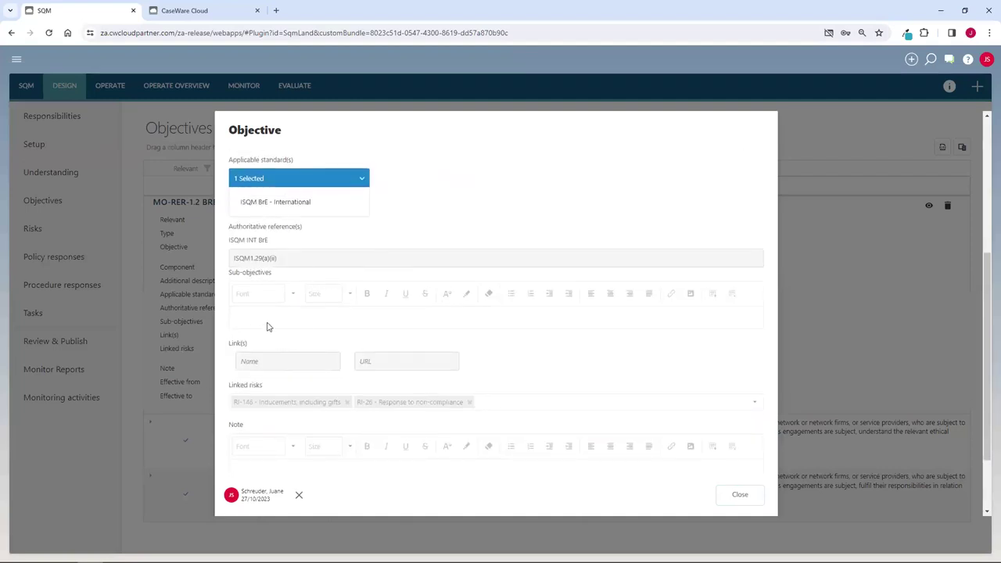
pyautogui.scroll(-2, 494, 365)
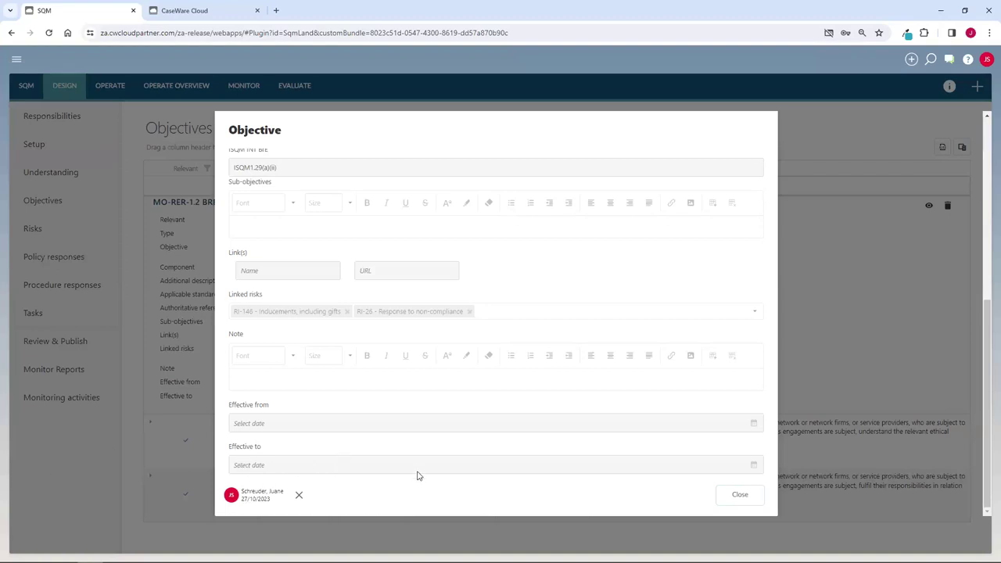
pyautogui.click(737, 500)
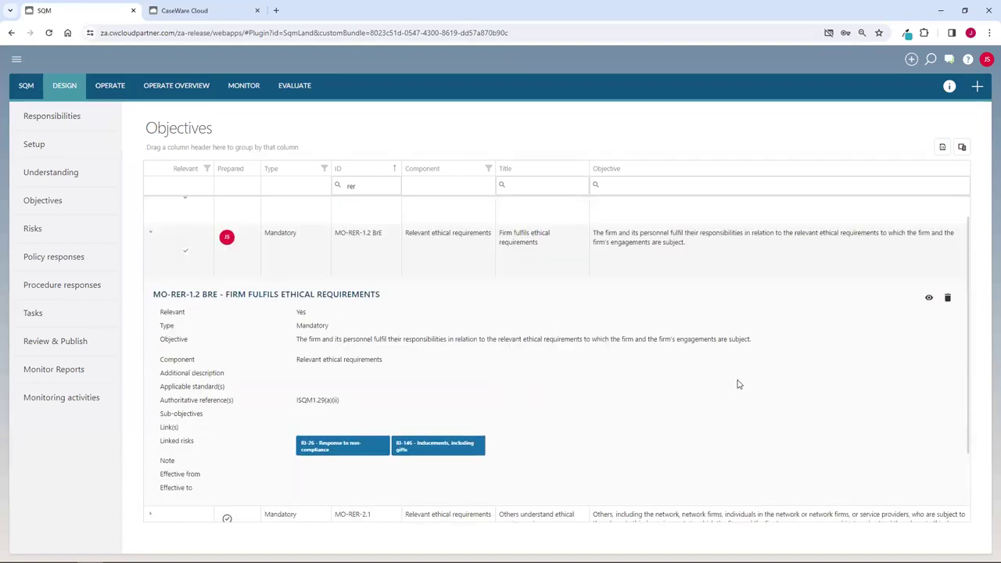
pyautogui.click(149, 238)
pyautogui.moveTo(226, 211)
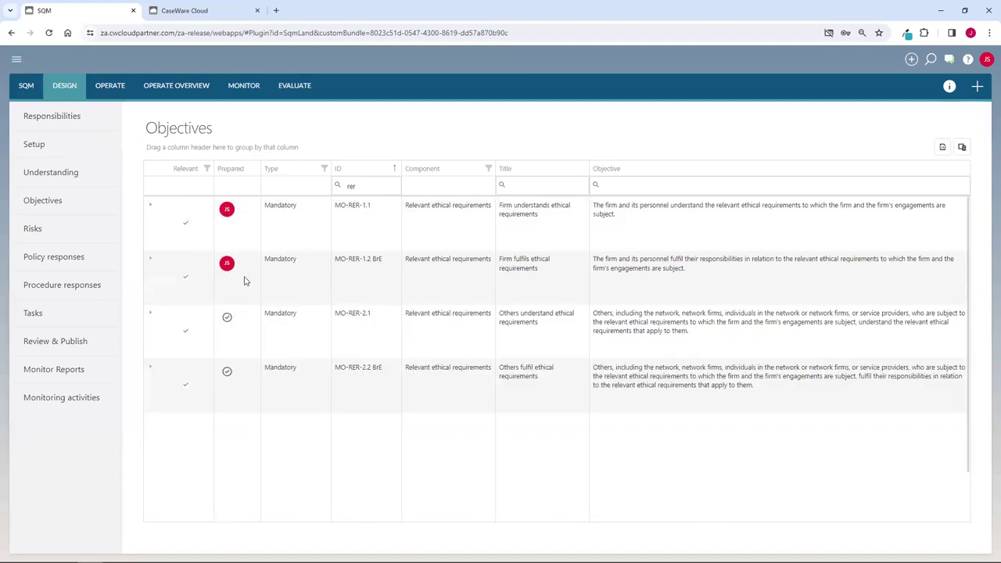
# Step: Open the design risk RI-146, Inducements, including gifts, for editing and append "daf'k;sladkfas;lf" to its risk text
pyautogui.click(30, 235)
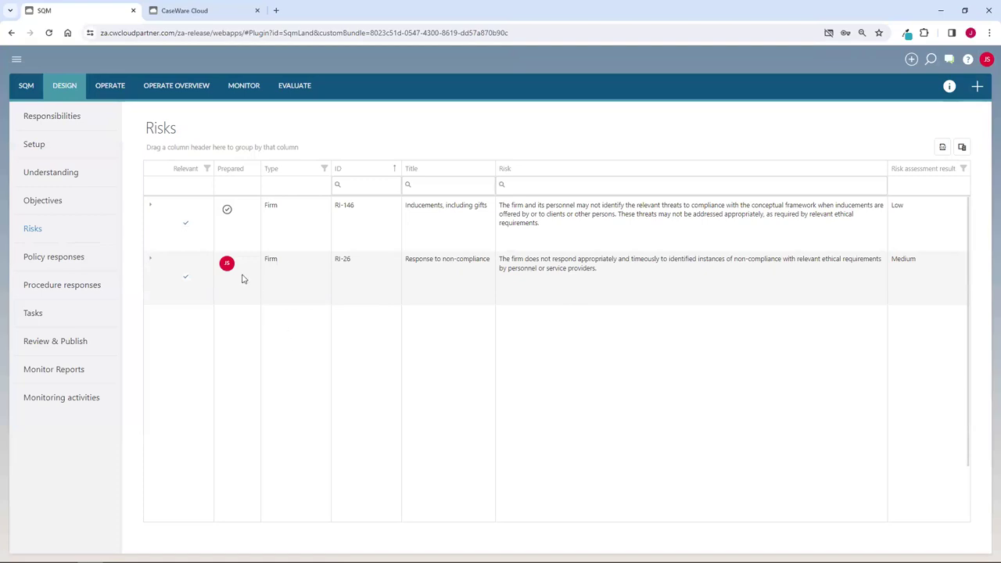
pyautogui.click(149, 208)
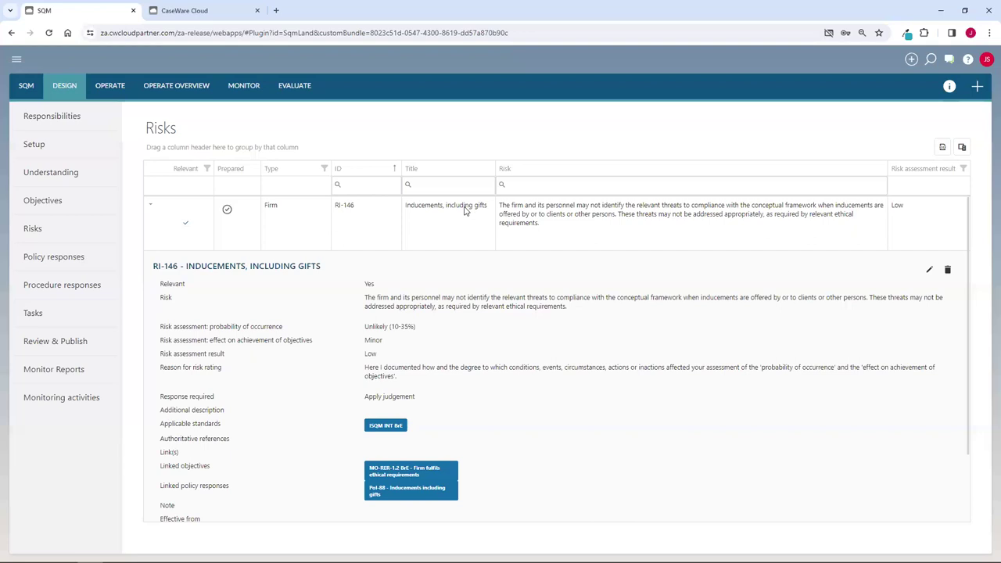
pyautogui.click(929, 271)
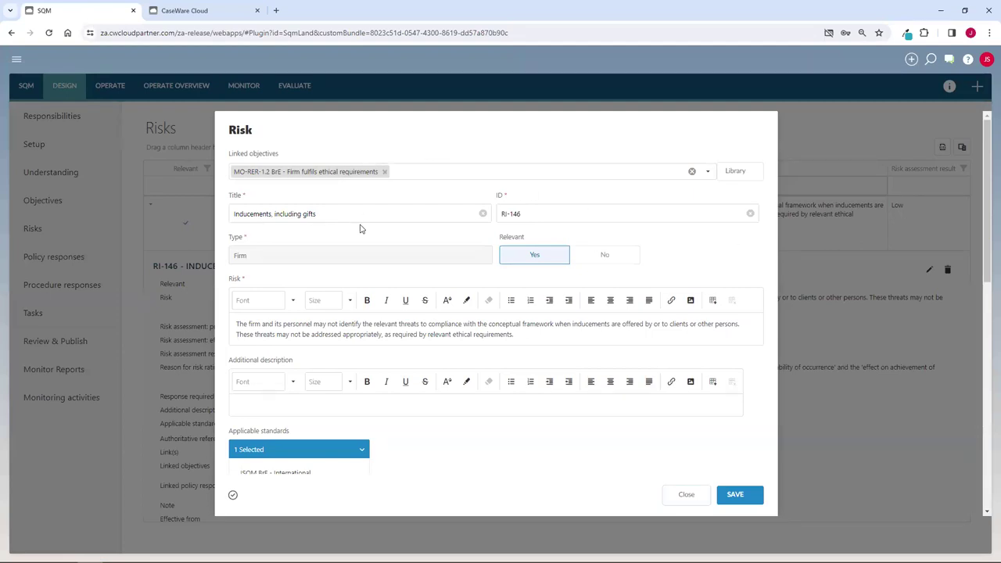
pyautogui.click(389, 328)
pyautogui.scroll(-1, 388, 328)
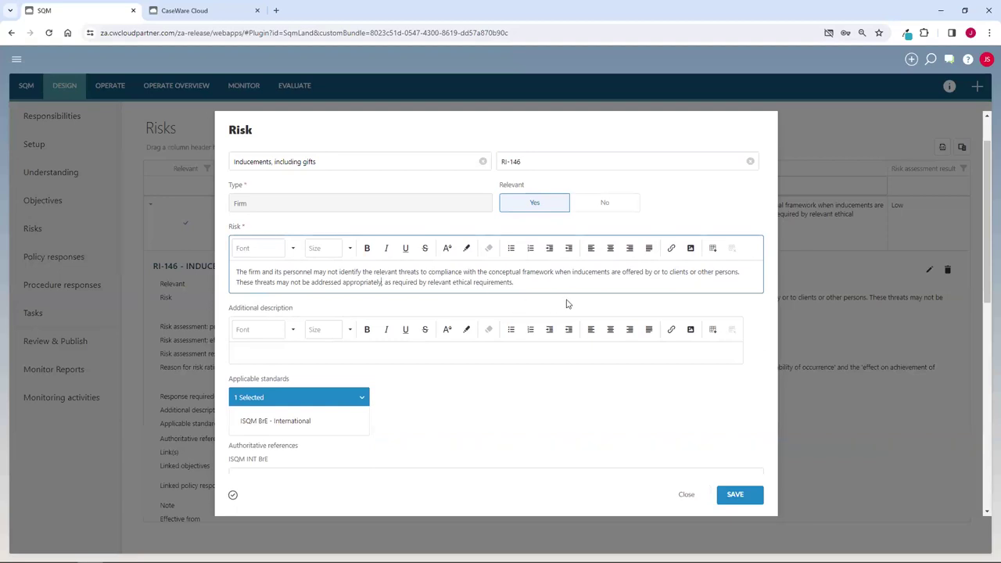
pyautogui.click(535, 283)
pyautogui.write("daf'k;sladkfas;lf")
# Step: Set the risk assessment's probability of occurrence to Possible (35-50%)
pyautogui.click(382, 357)
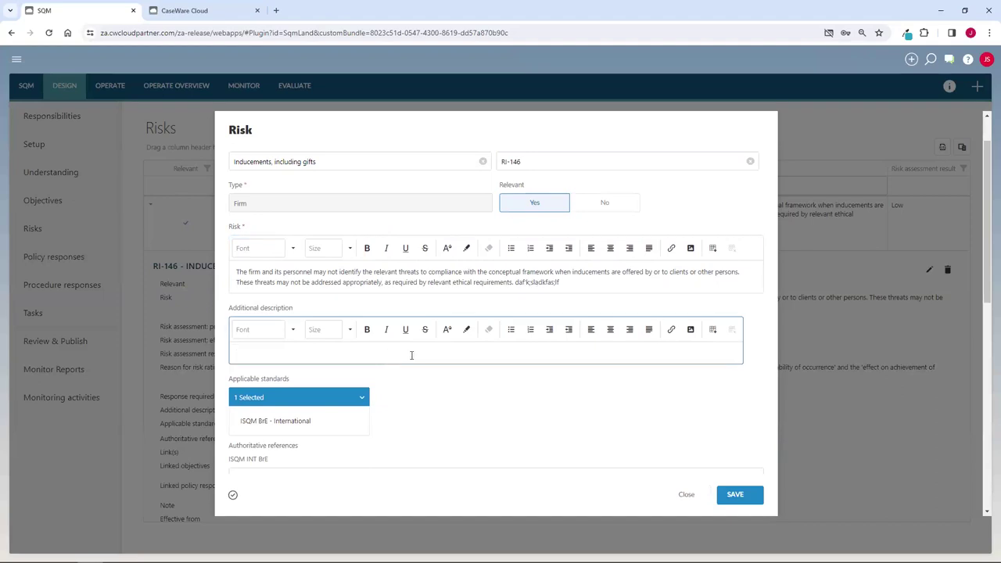
pyautogui.scroll(-1, 411, 352)
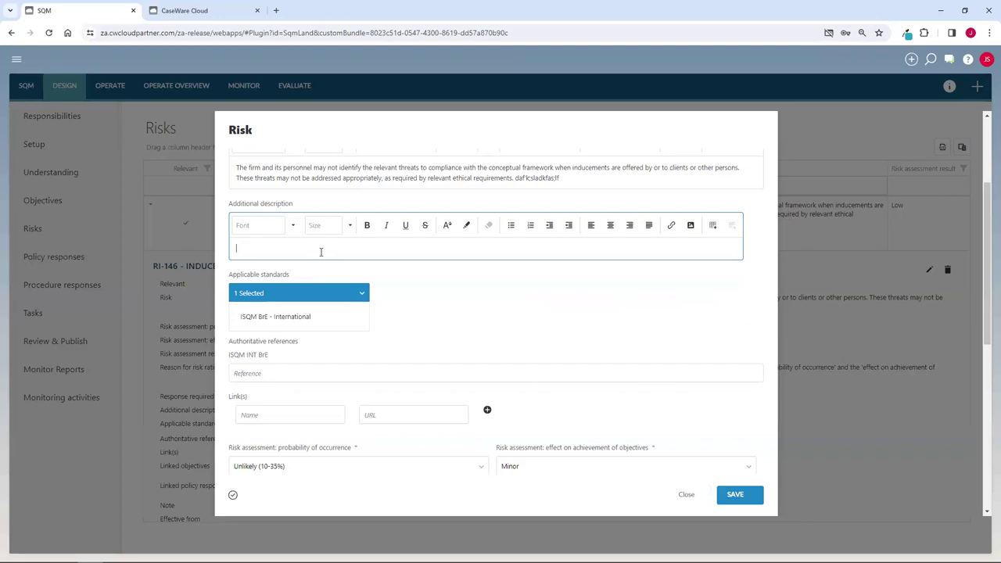
pyautogui.scroll(-1, 411, 313)
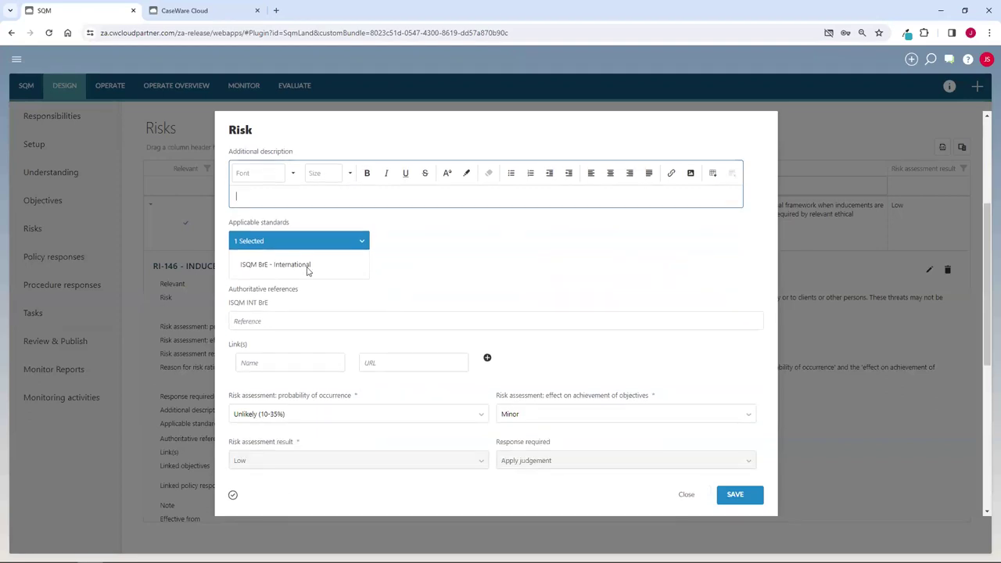
pyautogui.click(301, 321)
pyautogui.scroll(-2, 391, 231)
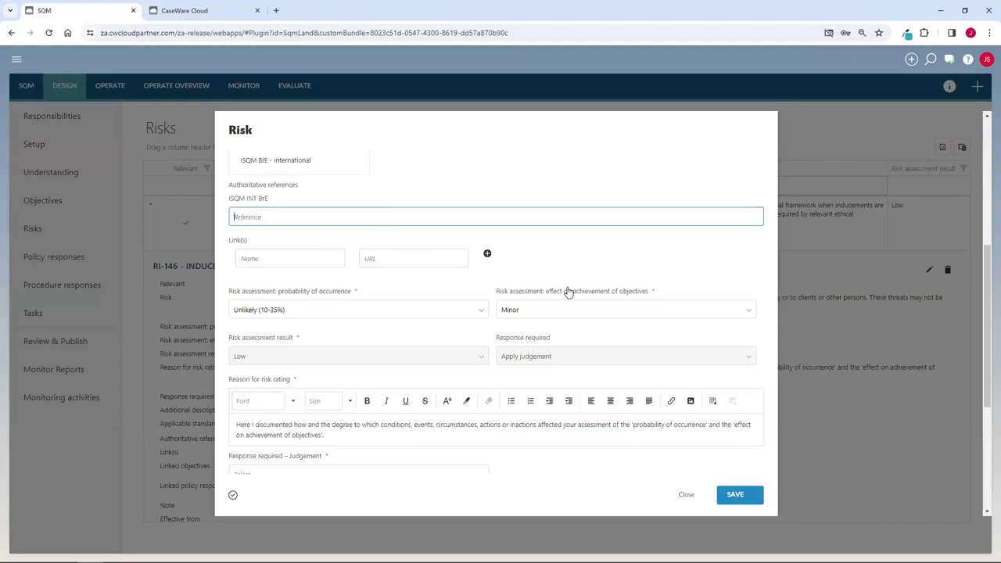
pyautogui.click(483, 312)
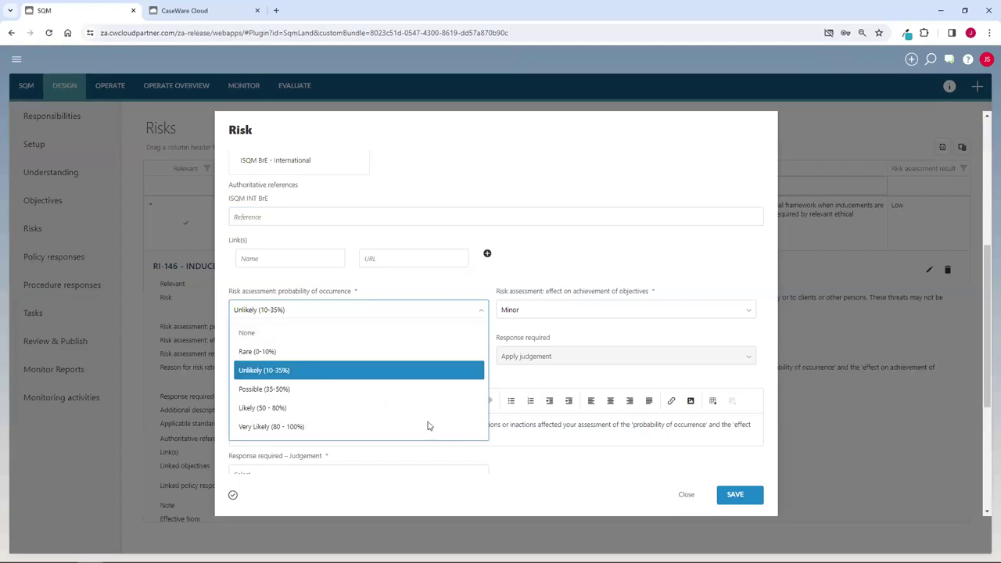
pyautogui.click(375, 388)
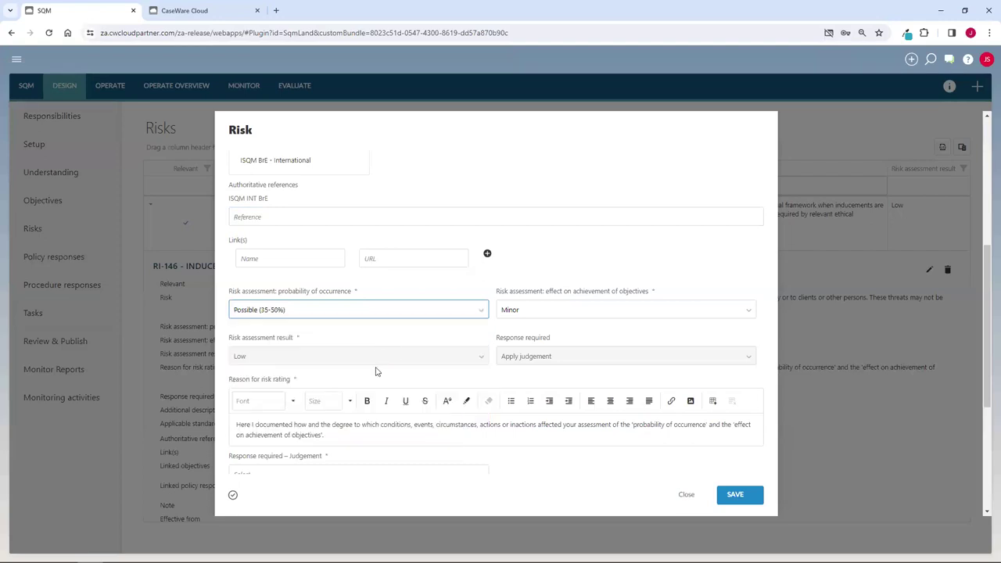
# Step: Try Moderate as the effect on achievement of objectives and replace it with Insignificant
pyautogui.click(564, 315)
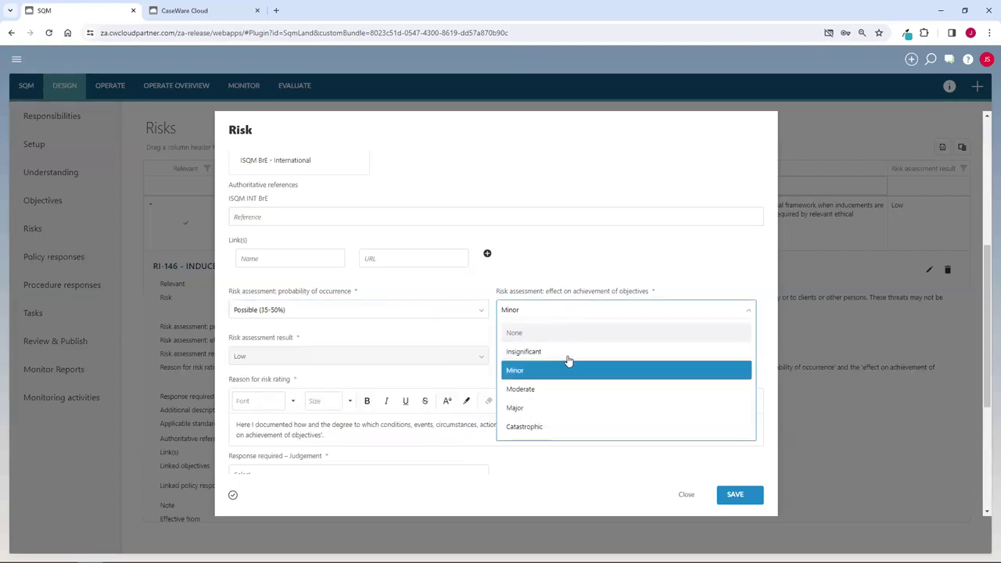
pyautogui.click(565, 389)
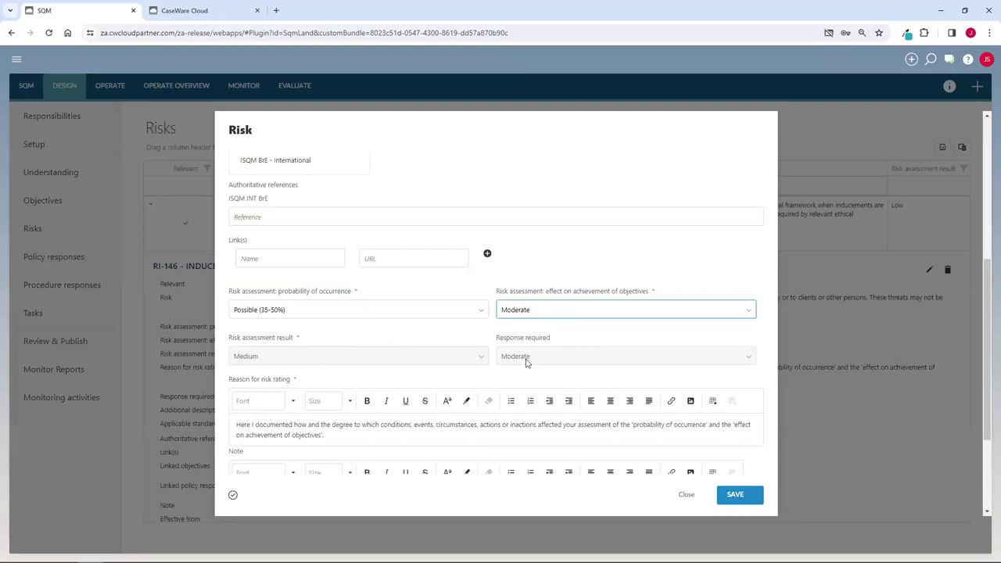
pyautogui.click(530, 314)
pyautogui.click(535, 352)
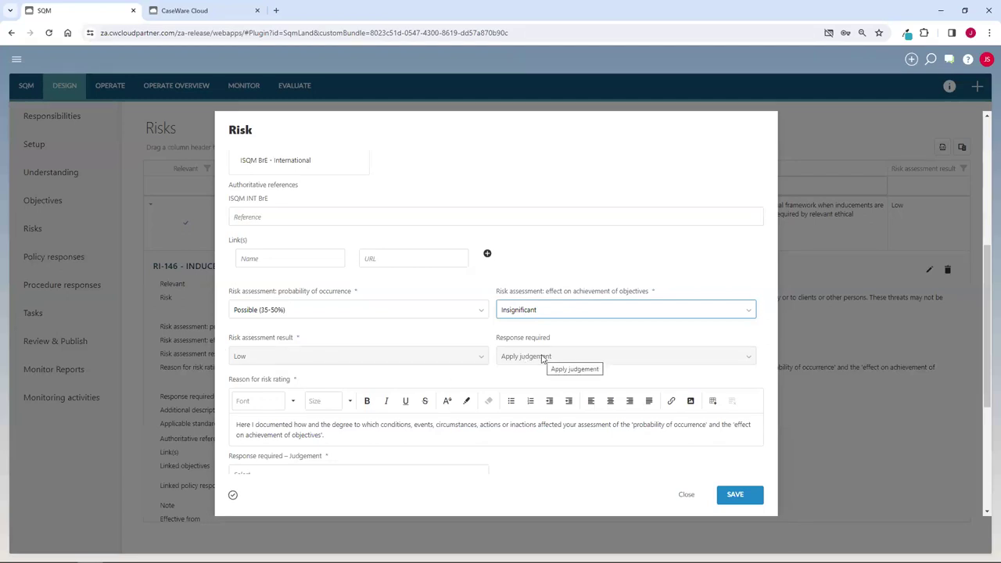
# Step: Try None as the judgement for the required response and change the choice to Moderate
pyautogui.scroll(-3, 504, 367)
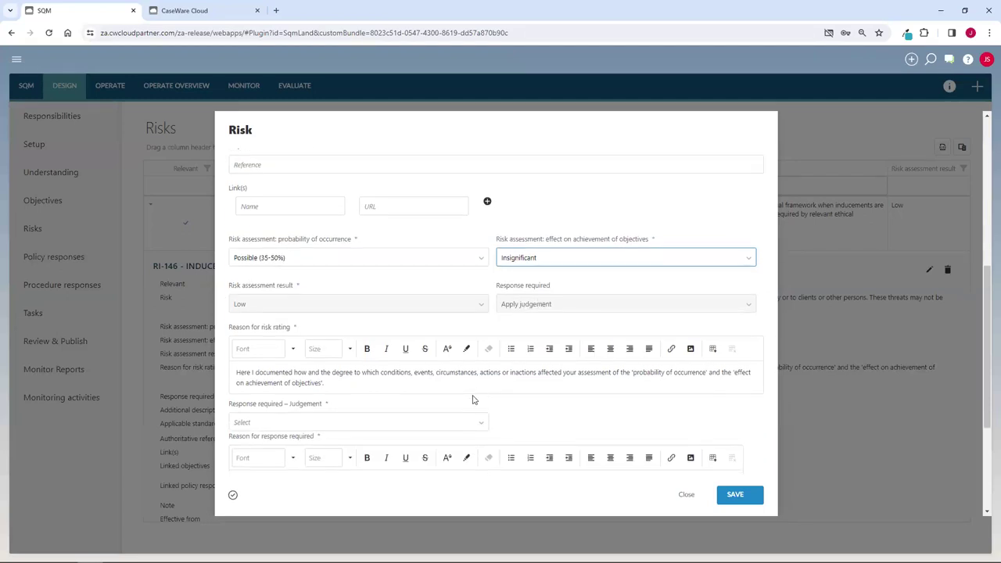
pyautogui.click(480, 375)
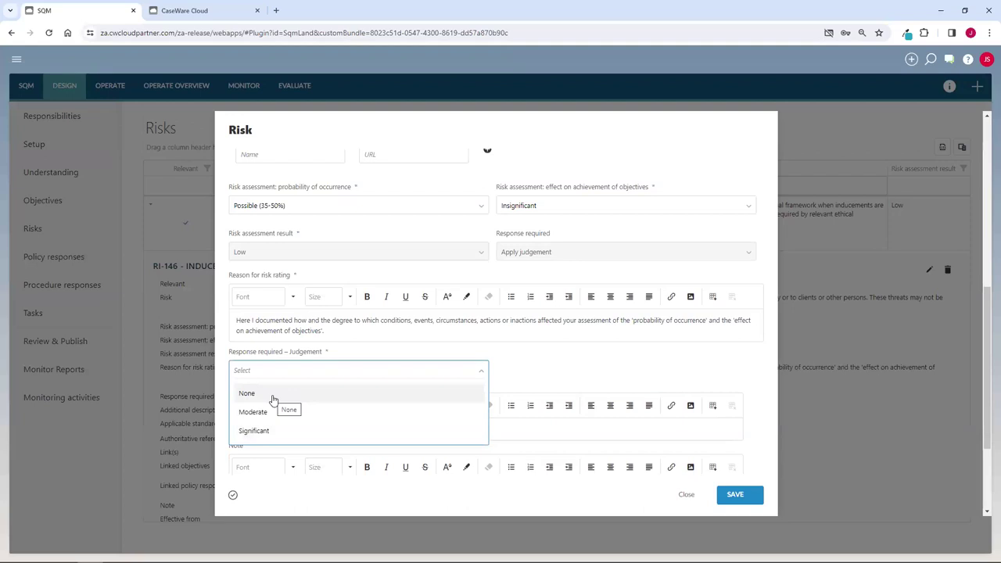
pyautogui.click(273, 394)
pyautogui.click(297, 371)
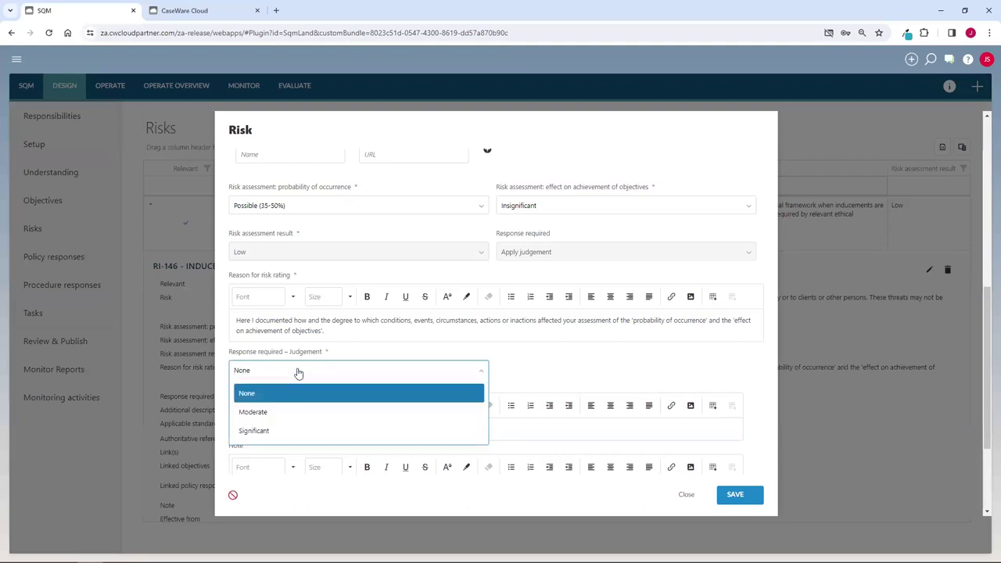
pyautogui.click(291, 413)
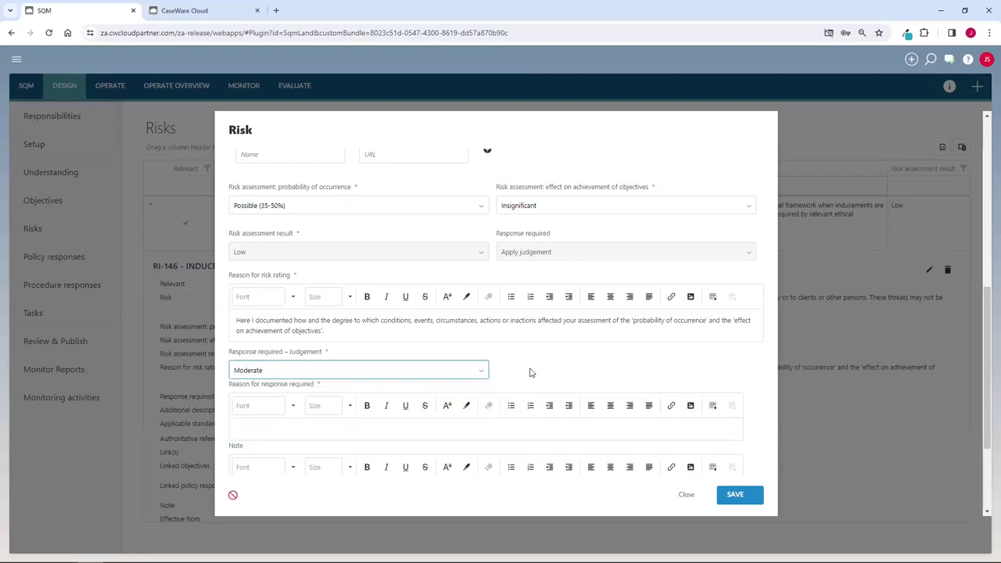
# Step: Enter "Reason" as the reason for the response required and review the risk's linked objectives and linked policy responses
pyautogui.scroll(-1, 522, 361)
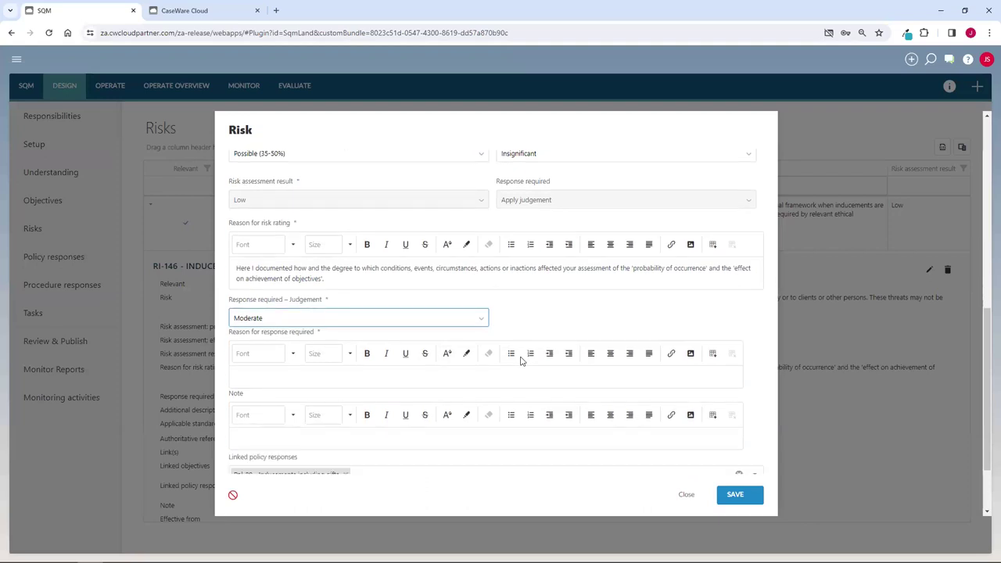
pyautogui.click(323, 373)
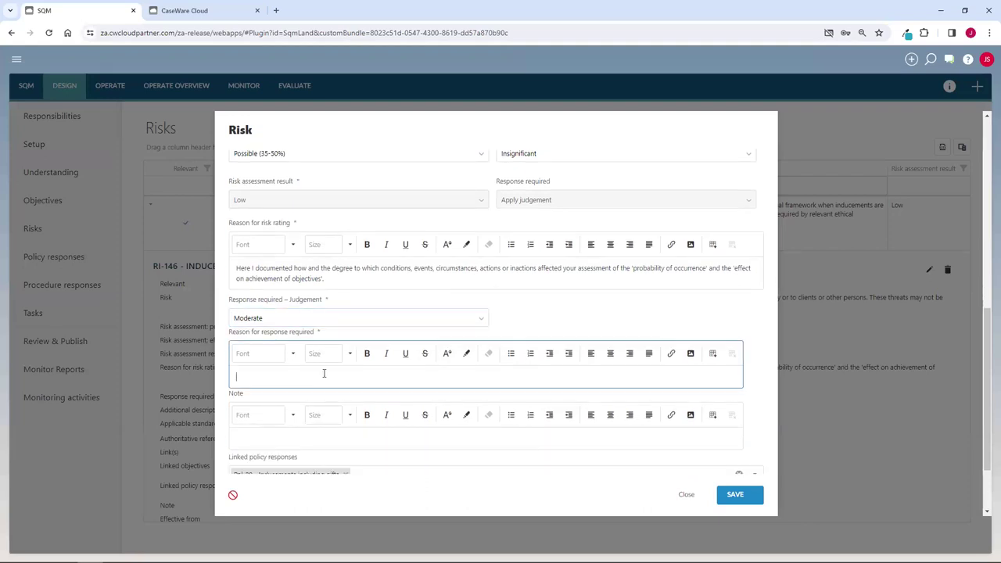
pyautogui.write('Reason')
pyautogui.scroll(-1, 349, 321)
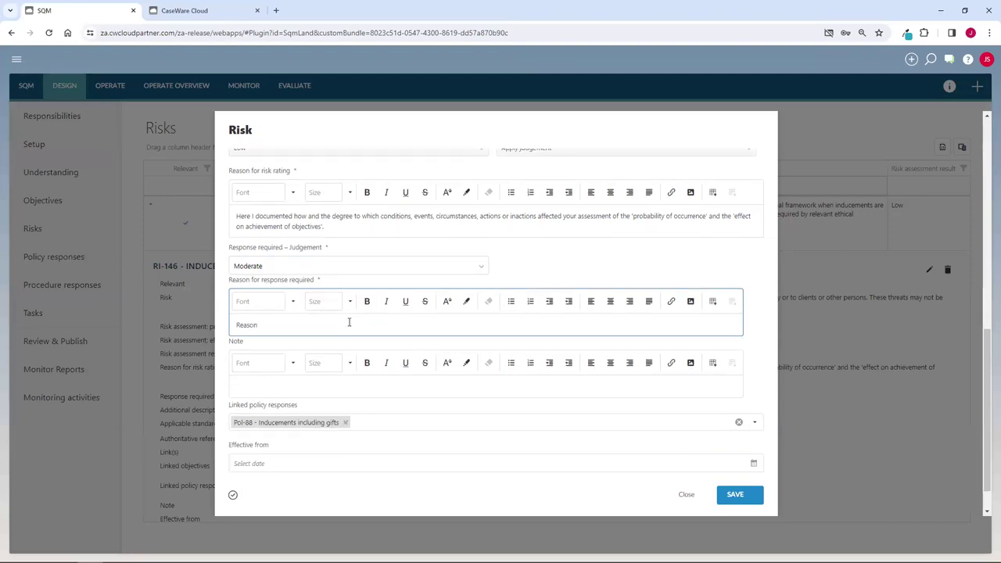
pyautogui.scroll(-1, 368, 336)
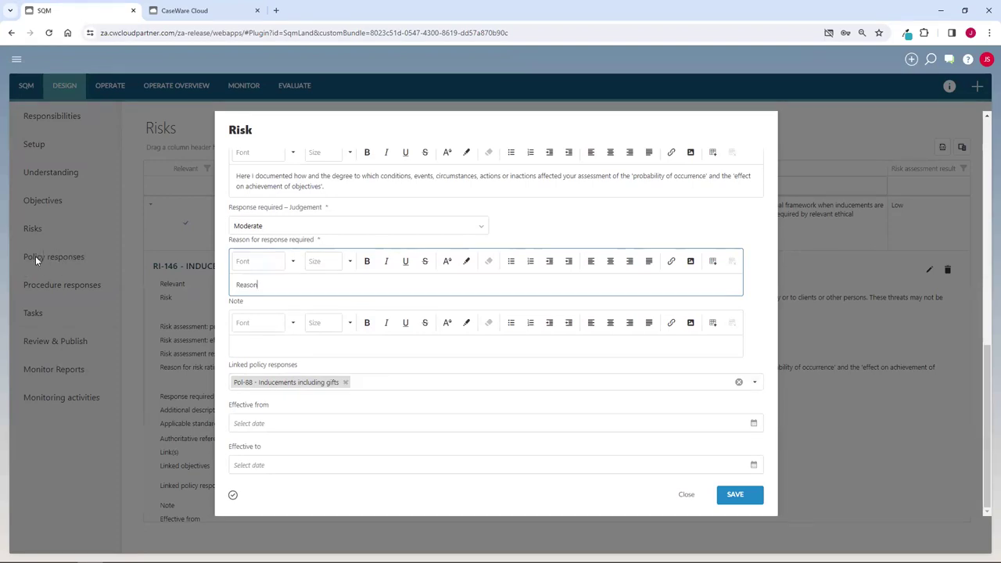
pyautogui.scroll(10, 474, 380)
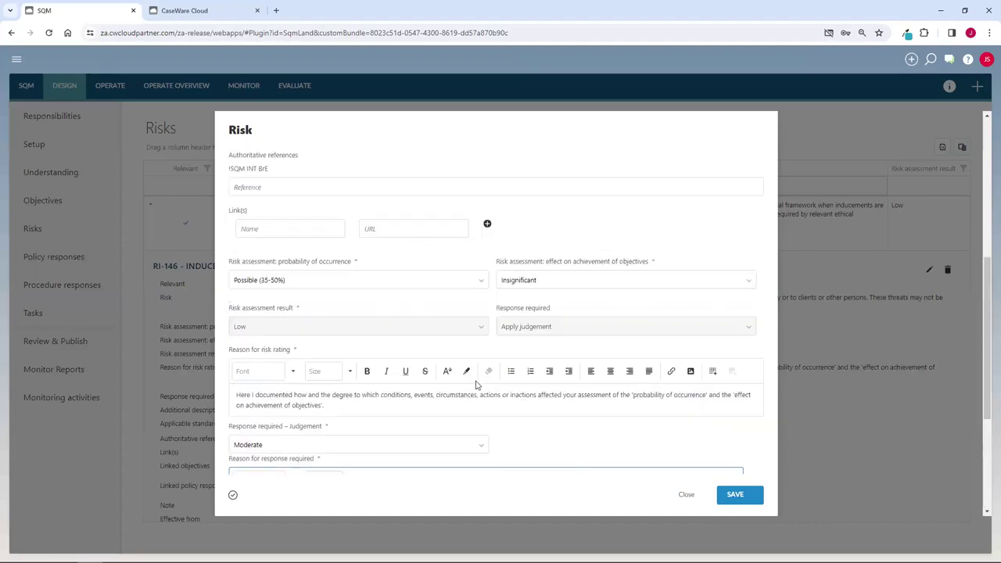
pyautogui.scroll(1, 397, 234)
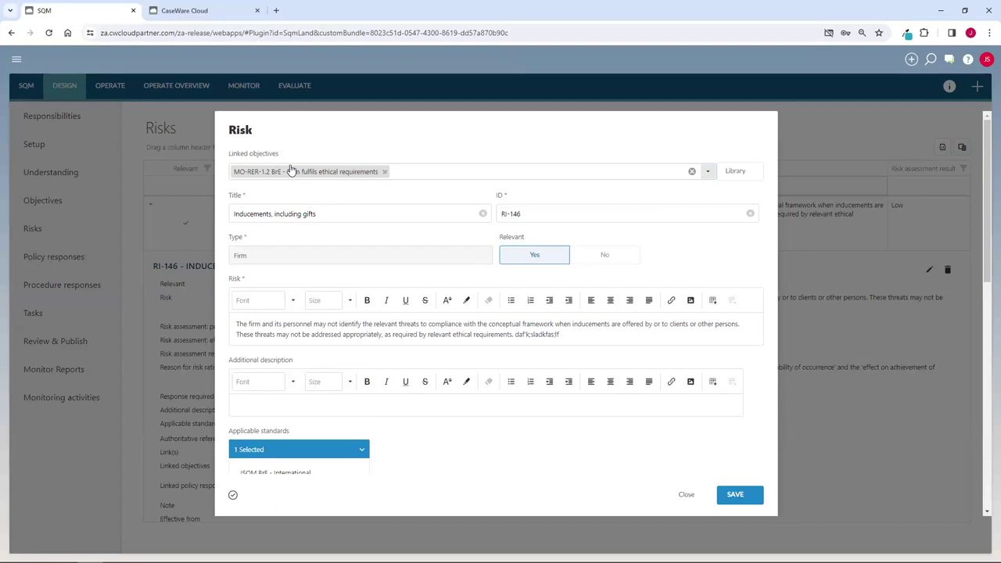
pyautogui.scroll(-15, 579, 365)
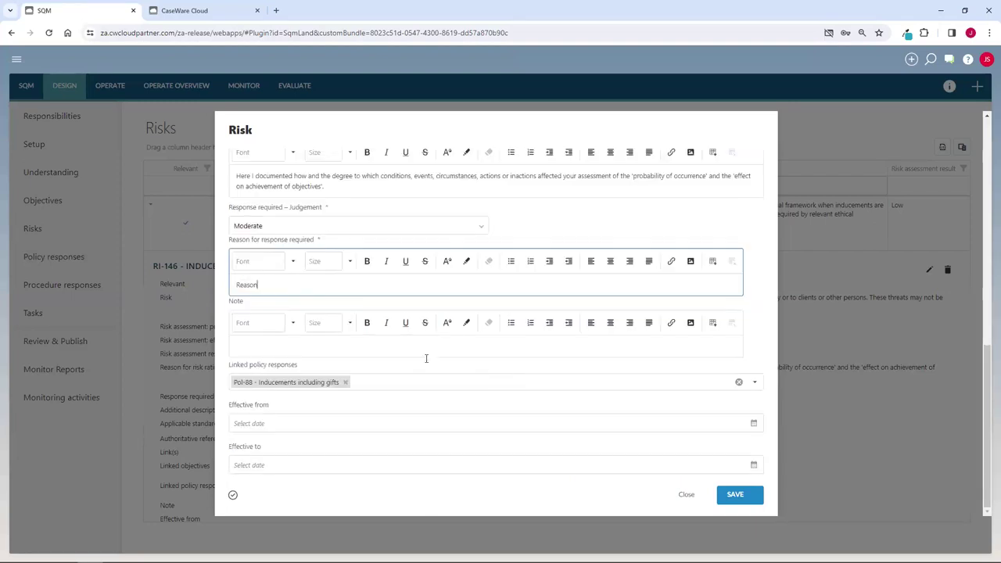
# Step: Mark the inducements risk as prepared, close its form and collapse its details in the risks list
pyautogui.click(233, 496)
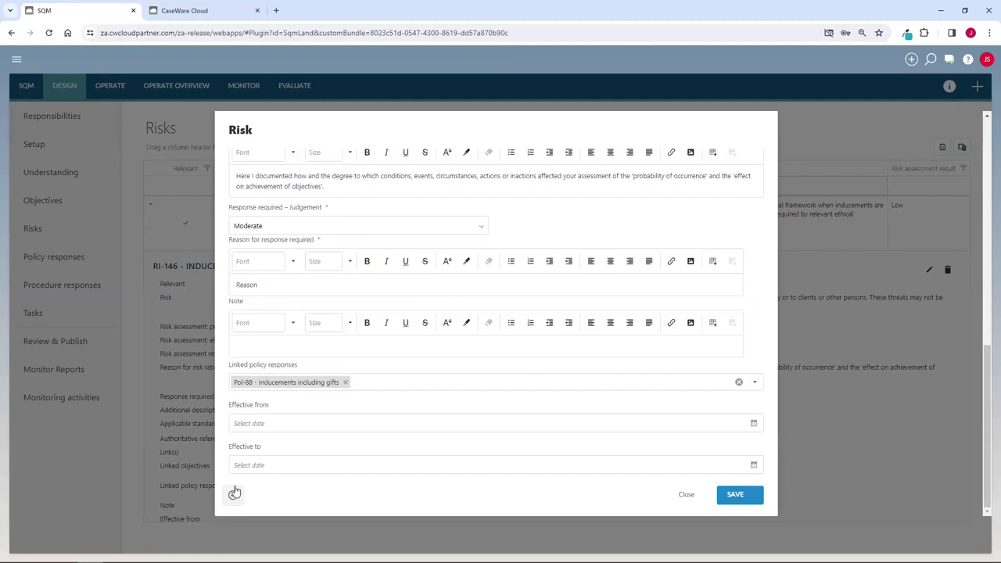
pyautogui.click(233, 495)
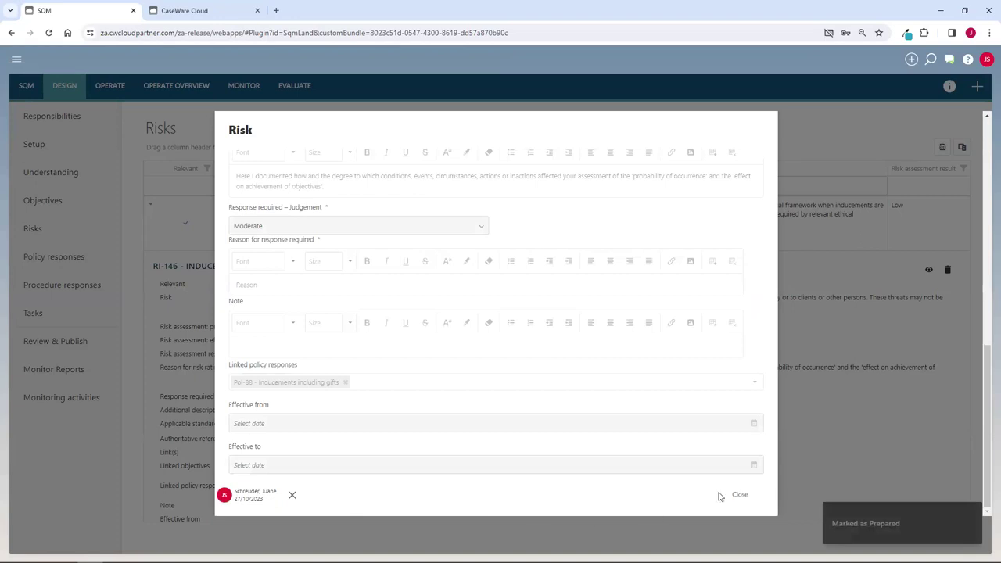
pyautogui.click(740, 495)
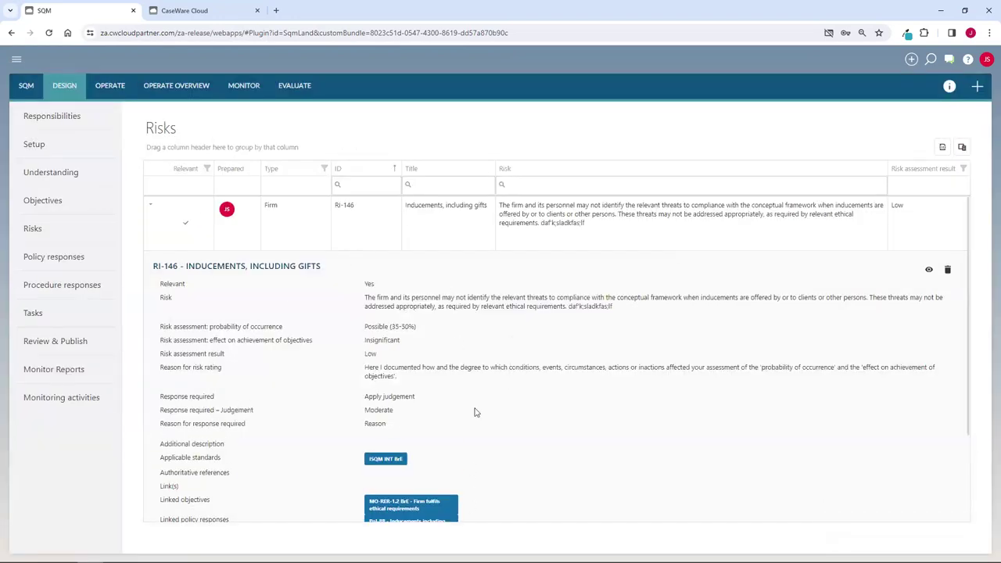
pyautogui.scroll(-1, 475, 412)
pyautogui.scroll(1, 474, 365)
pyautogui.click(148, 209)
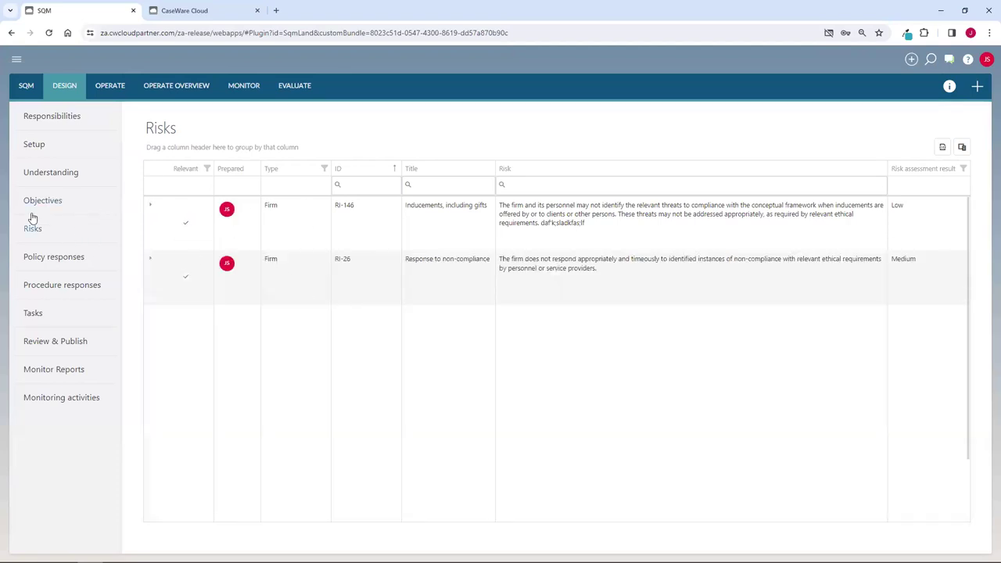
# Step: Filter the policy responses by the title "induce" and review the linked risks and procedures of the inducements policy
pyautogui.click(58, 258)
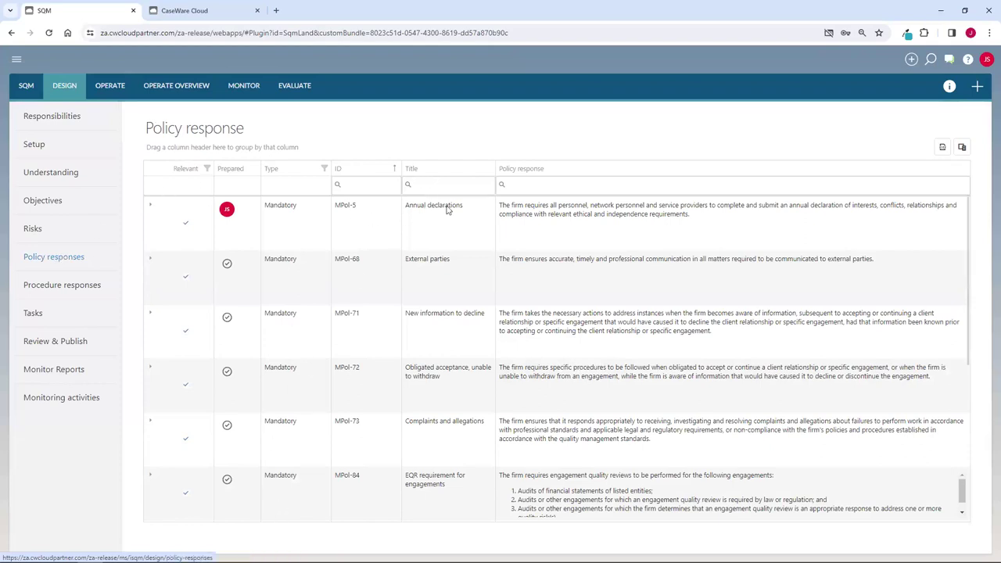
pyautogui.click(463, 183)
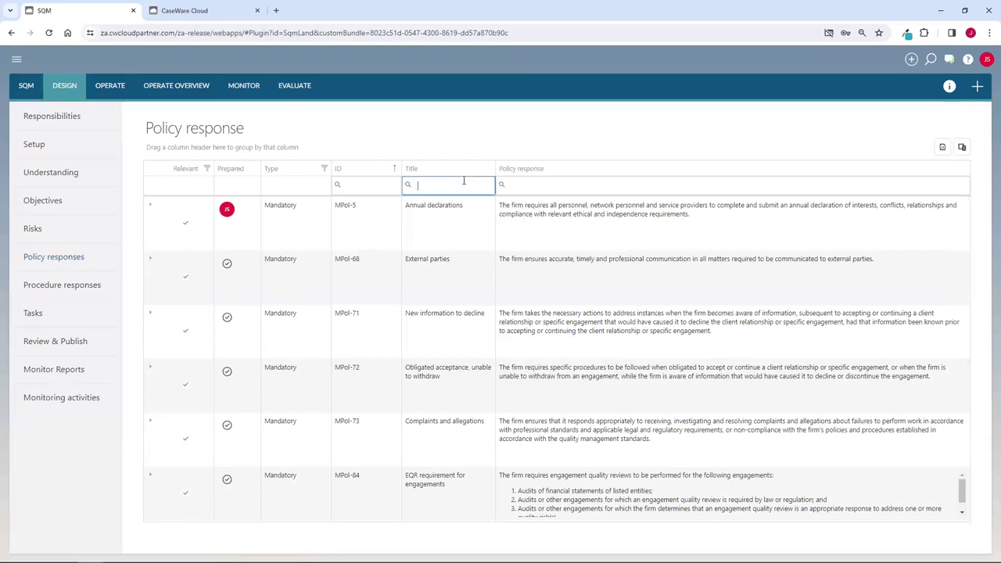
pyautogui.write('induce')
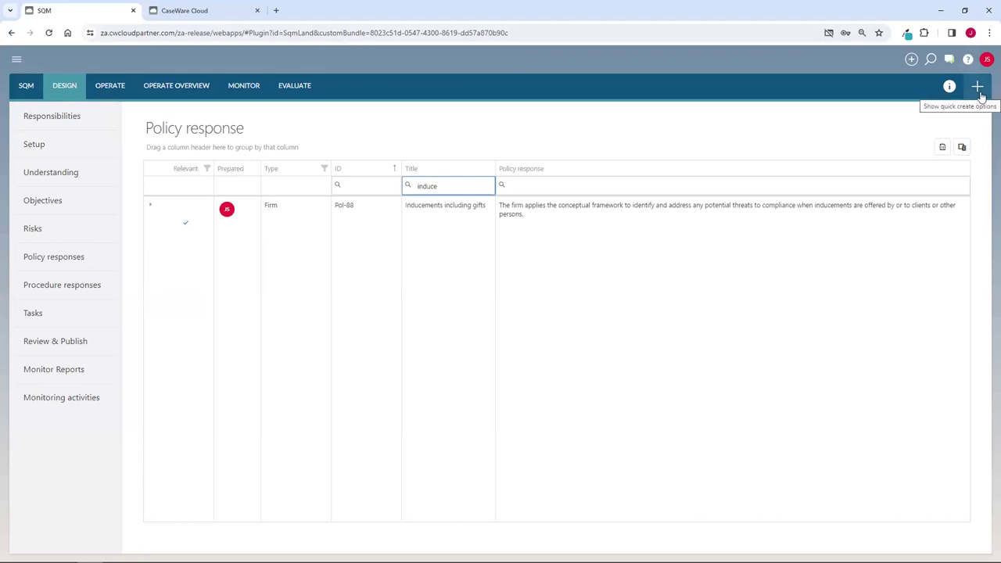
pyautogui.click(150, 205)
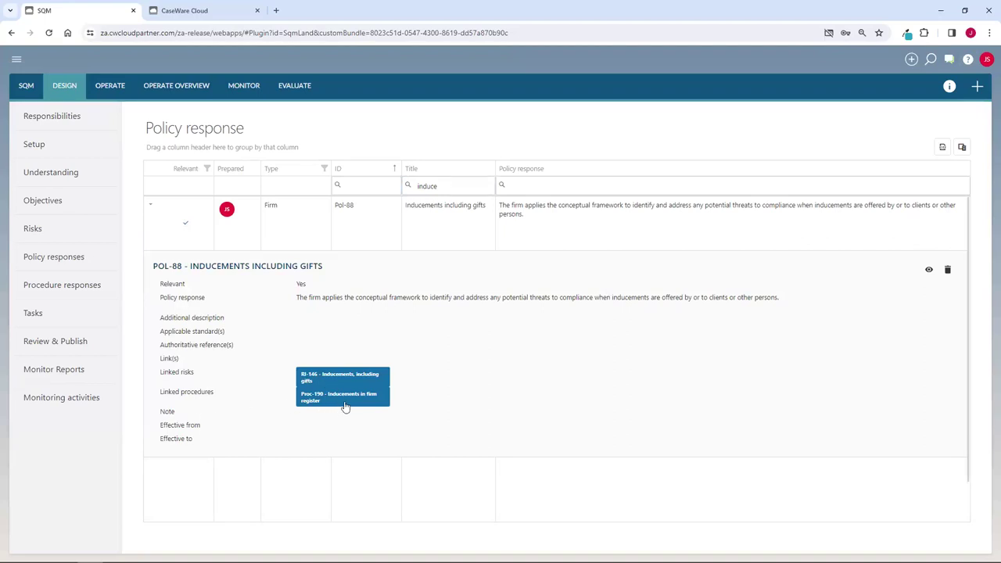
pyautogui.click(149, 206)
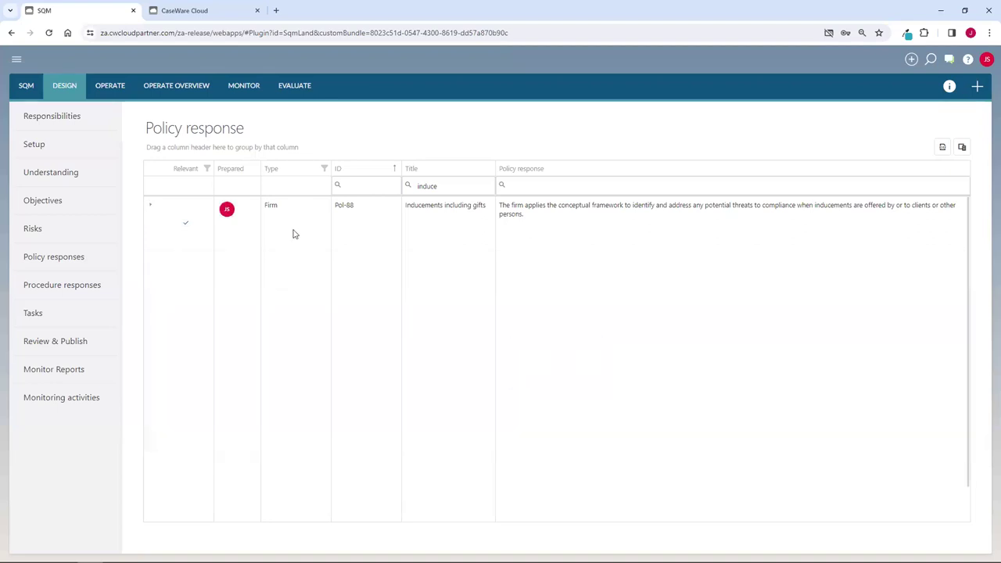
# Step: Filter the procedure responses by the title "induce" and open the "Inducements in firm register" procedure for editing
pyautogui.click(73, 292)
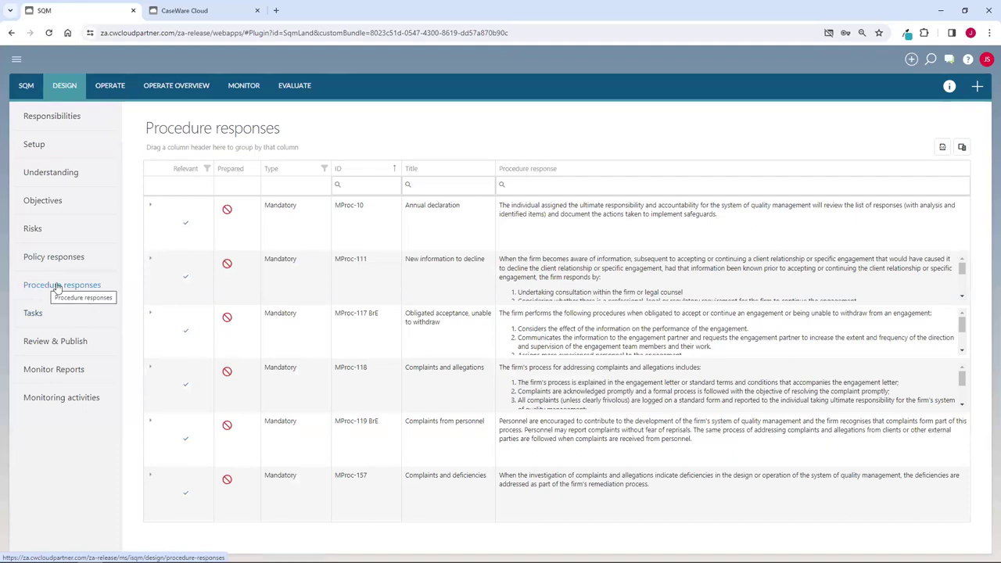
pyautogui.click(444, 187)
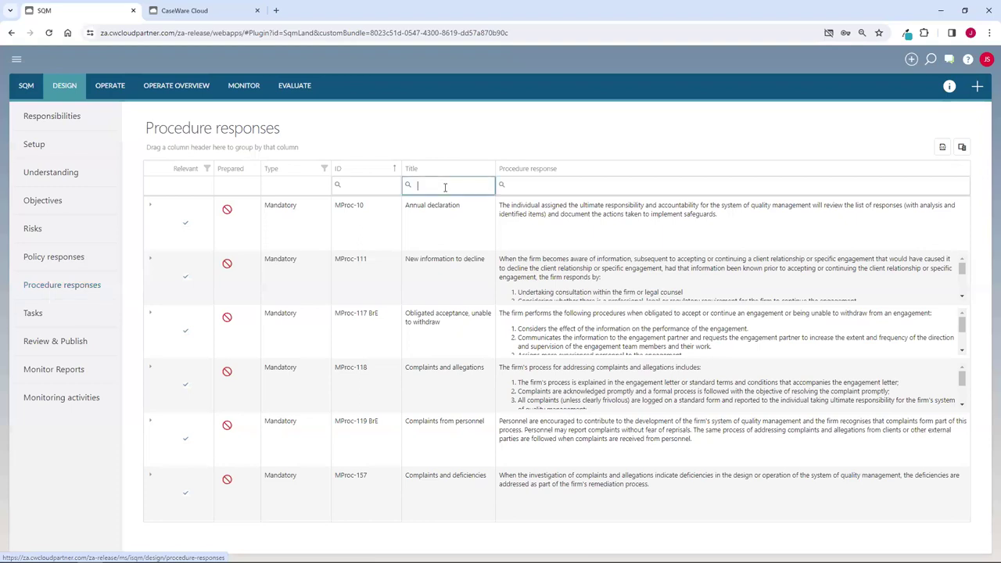
pyautogui.write('induce')
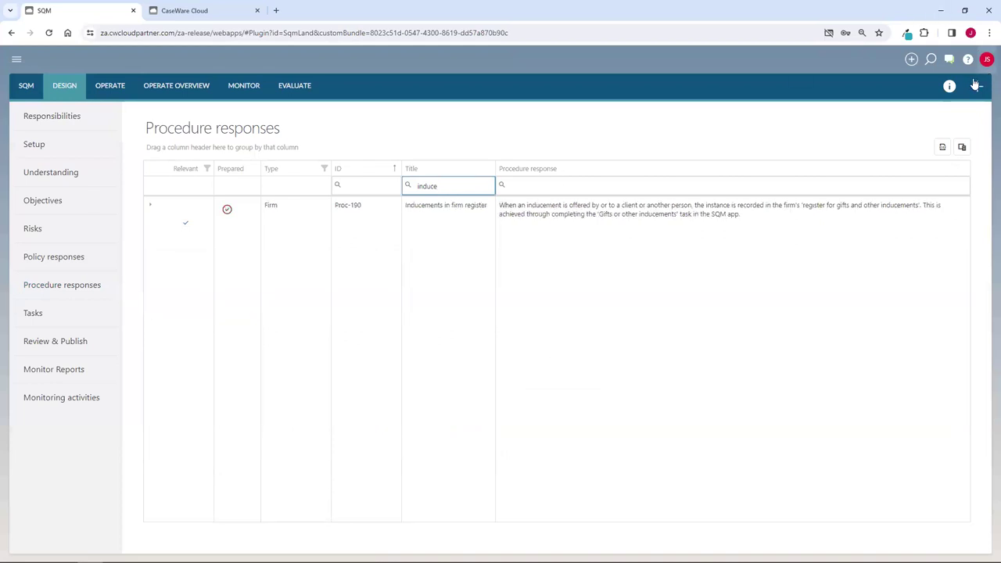
pyautogui.click(150, 208)
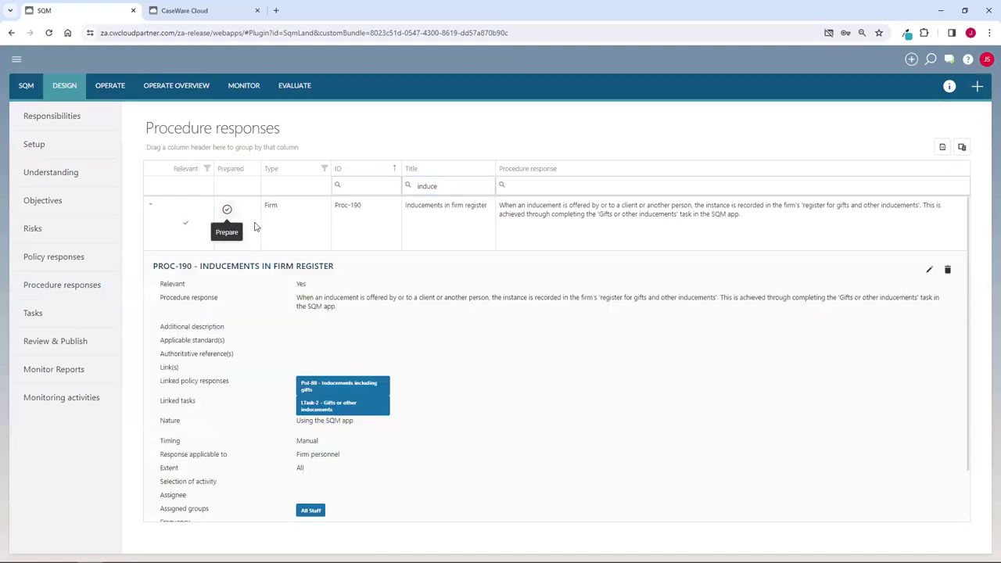
pyautogui.click(928, 271)
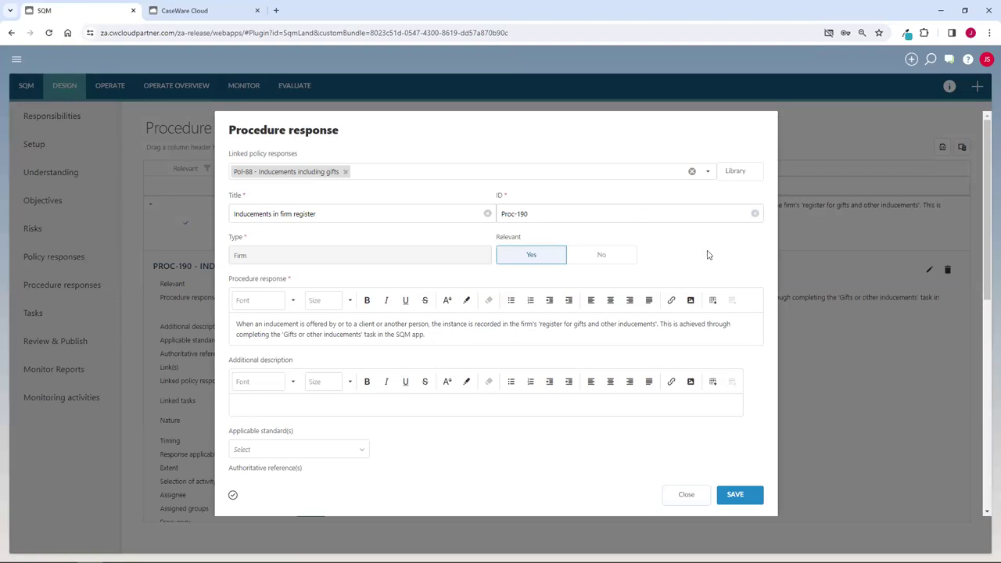
# Step: Review the procedure response's description, linked tasks and Nature field, including the guidance on what Nature should cover
pyautogui.scroll(-1, 708, 255)
pyautogui.scroll(-1, 708, 255)
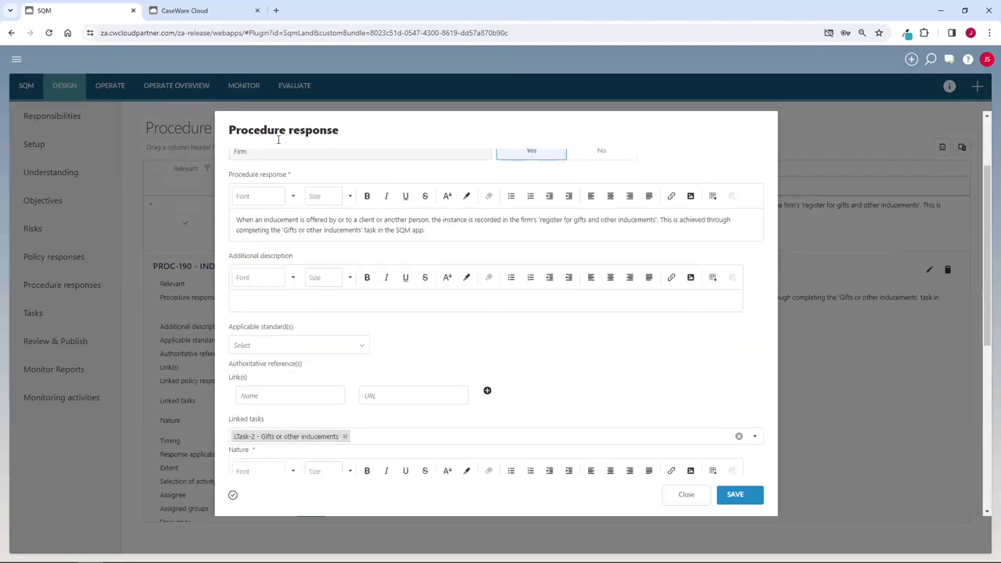
pyautogui.scroll(-1, 442, 331)
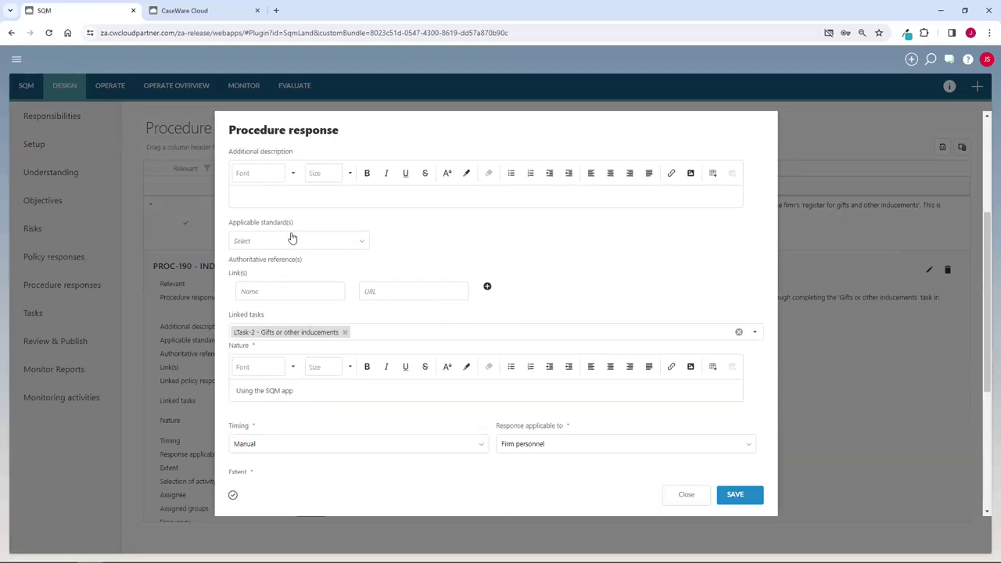
pyautogui.scroll(-1, 538, 259)
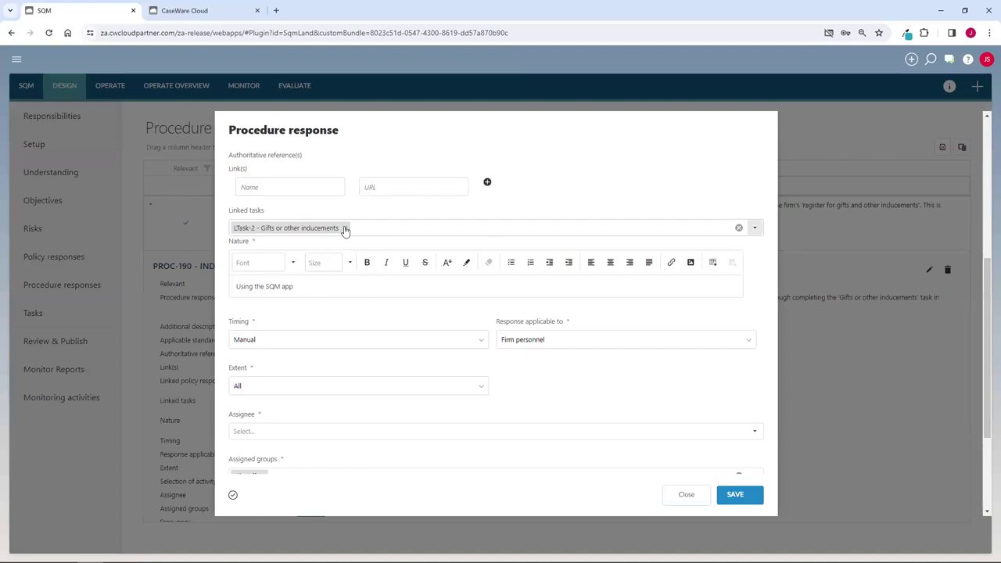
pyautogui.click(326, 284)
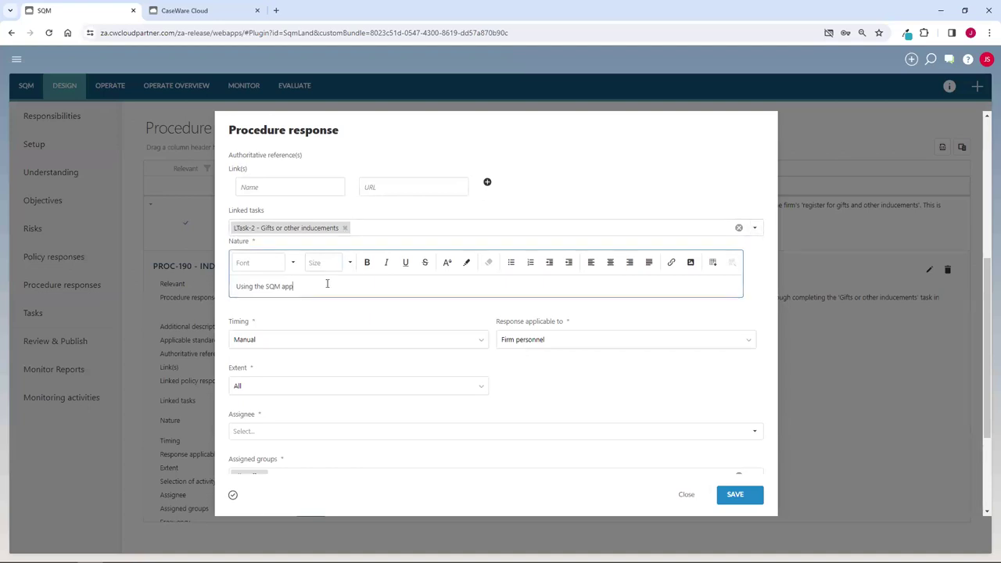
pyautogui.moveTo(238, 244)
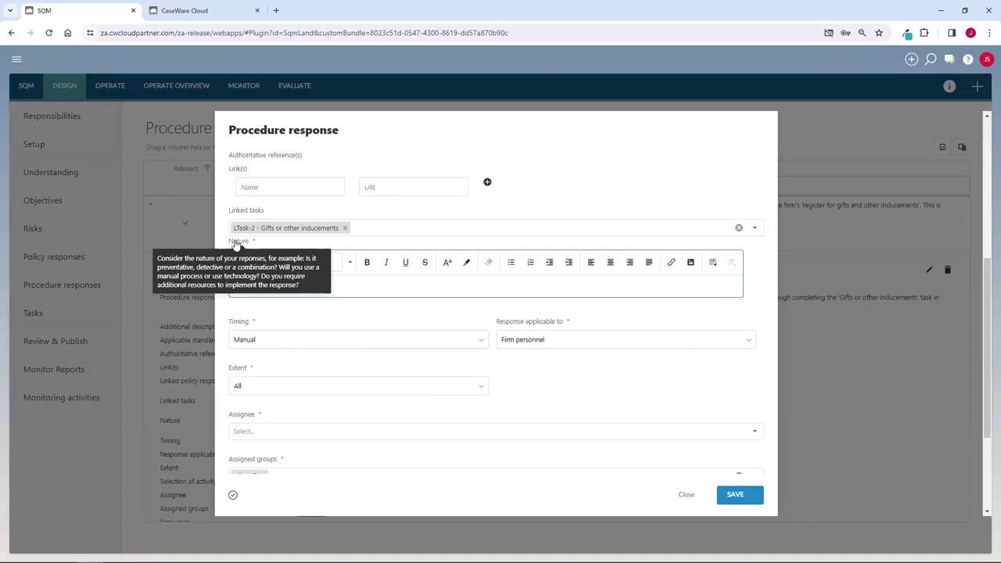
pyautogui.click(379, 287)
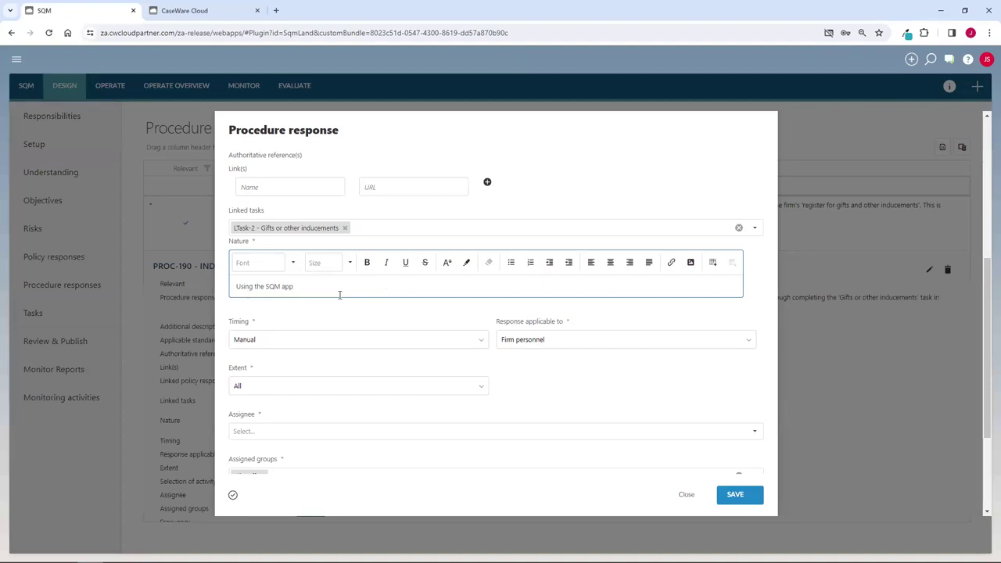
# Step: Try Scheduled as the procedure's timing, review the daily, weekly, monthly and yearly frequency options, and return the timing to Manual
pyautogui.scroll(-2, 344, 295)
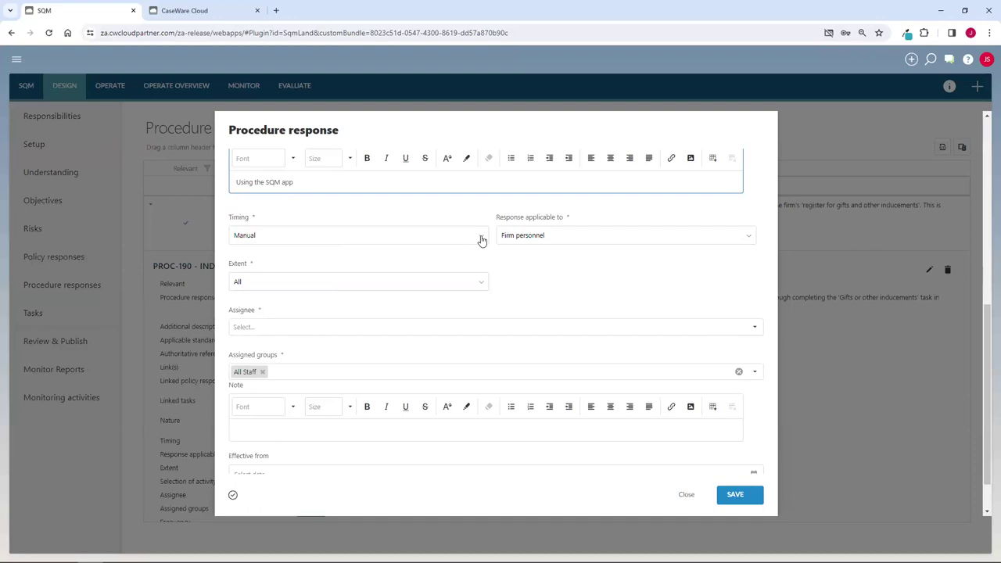
pyautogui.click(482, 240)
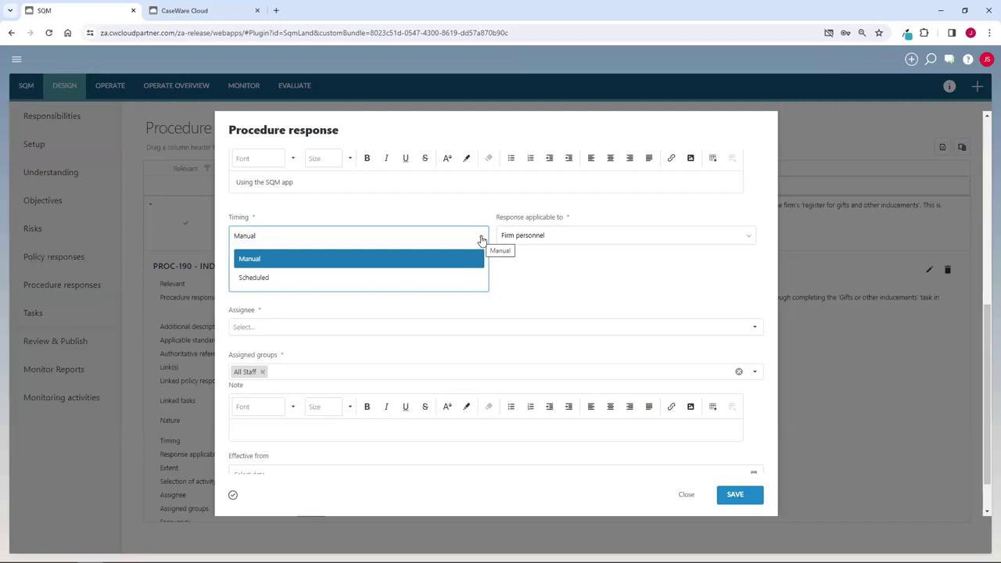
pyautogui.click(426, 279)
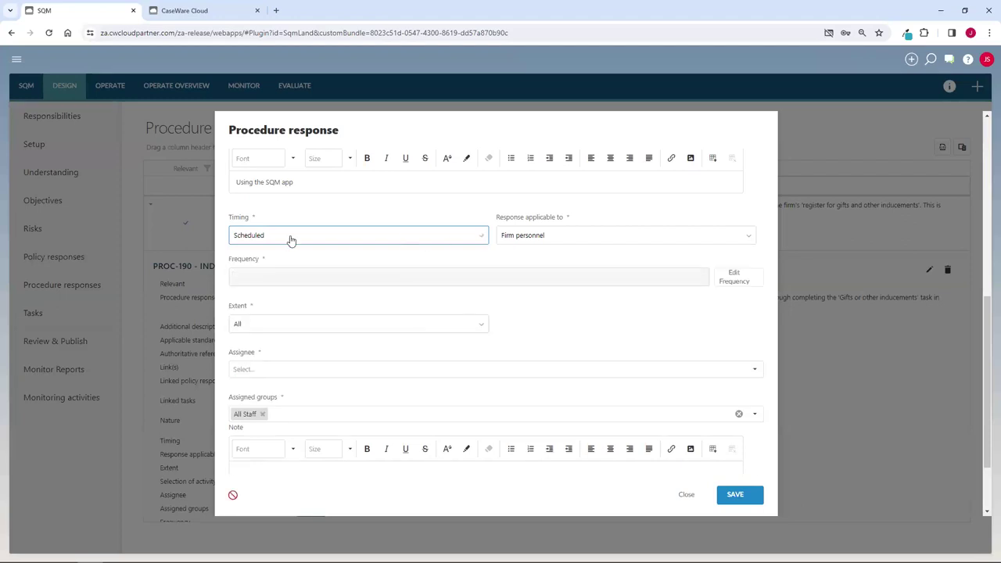
pyautogui.click(734, 279)
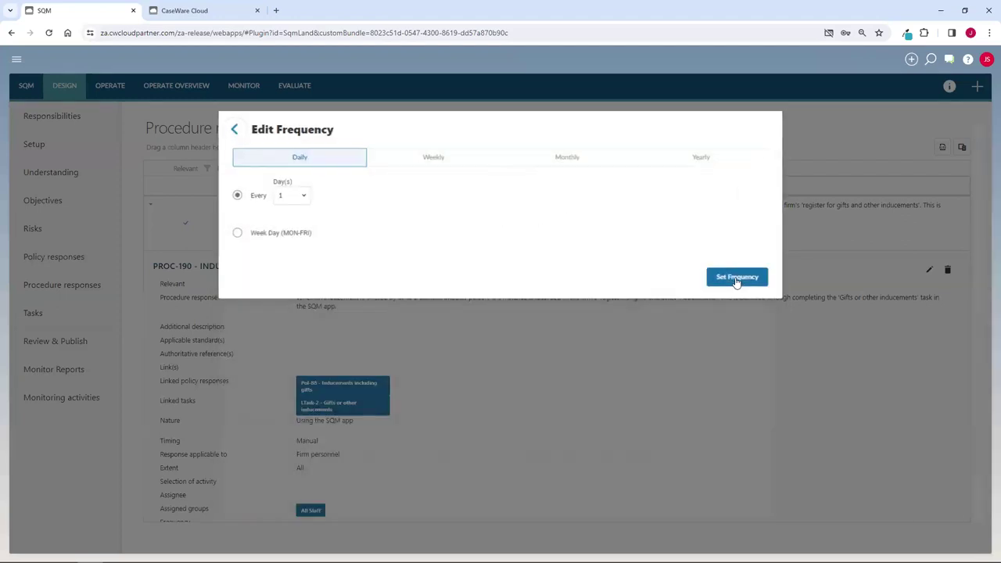
pyautogui.click(303, 196)
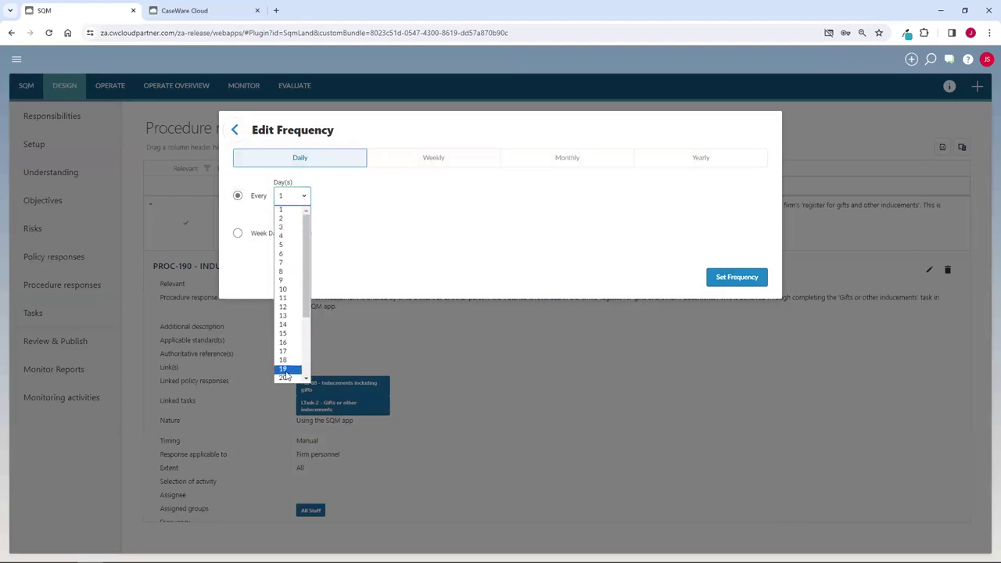
pyautogui.click(393, 217)
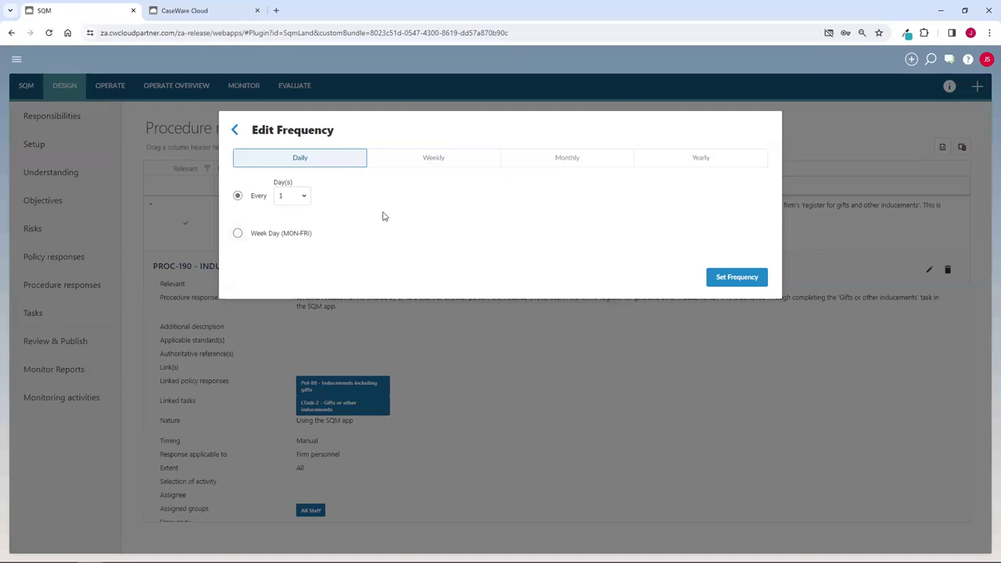
pyautogui.click(460, 158)
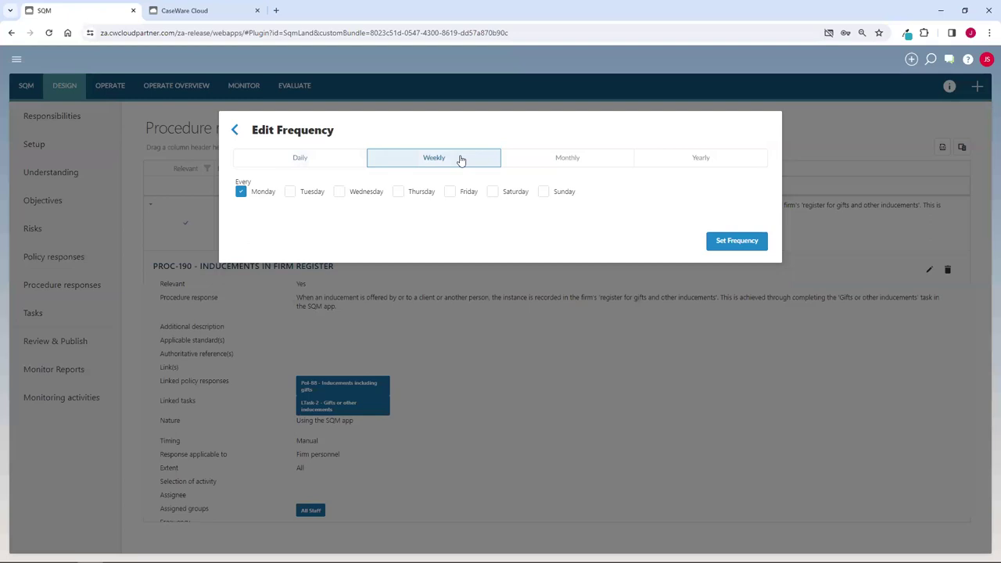
pyautogui.click(575, 159)
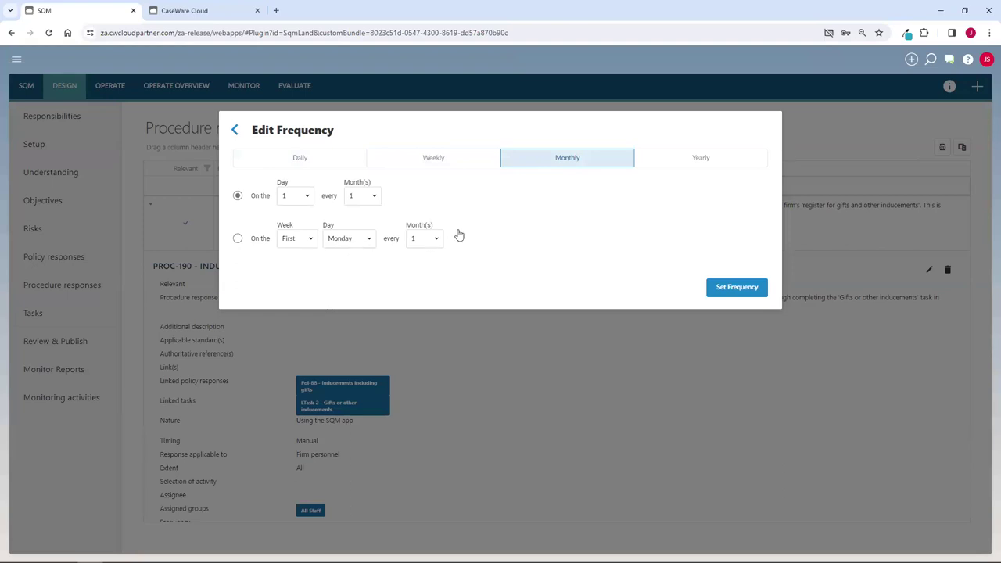
pyautogui.click(708, 167)
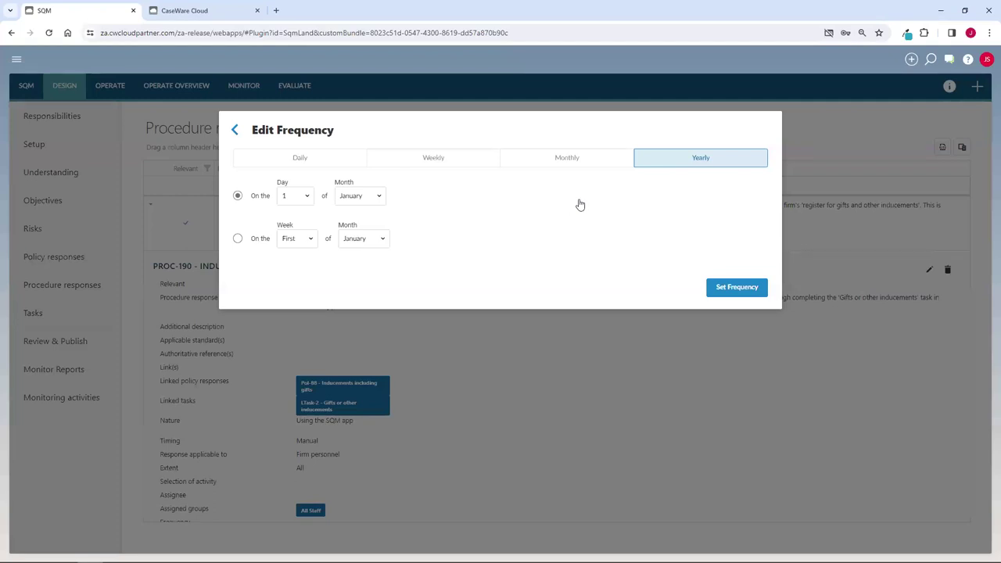
pyautogui.click(234, 130)
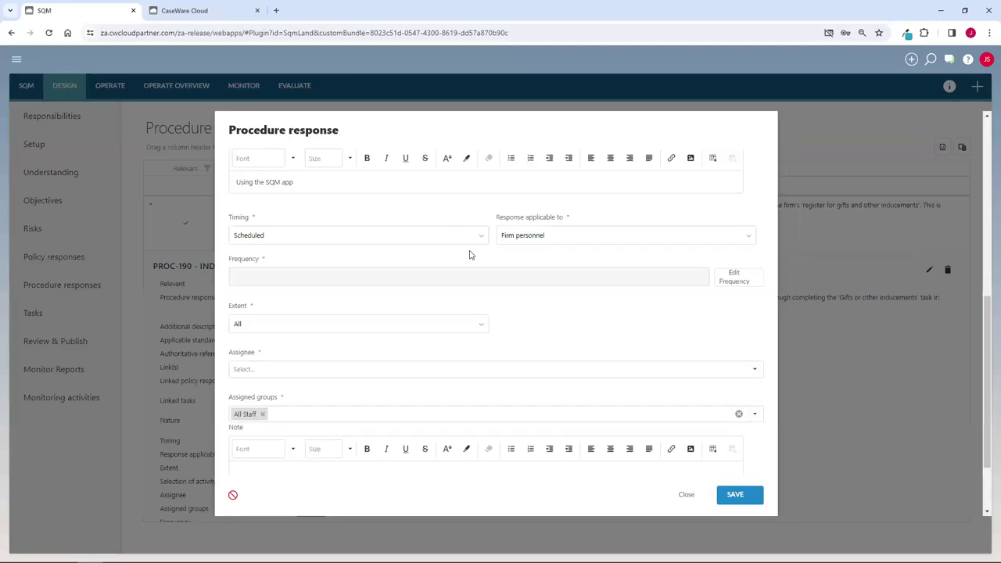
pyautogui.click(451, 234)
pyautogui.click(417, 258)
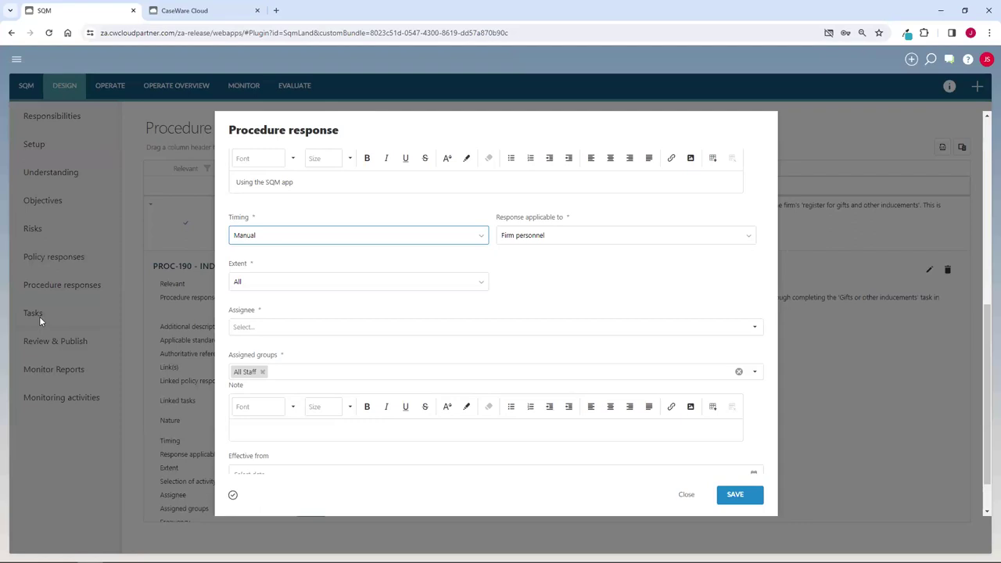
# Step: Review the available options for whom the procedure response applies to, keeping Firm personnel
pyautogui.click(622, 239)
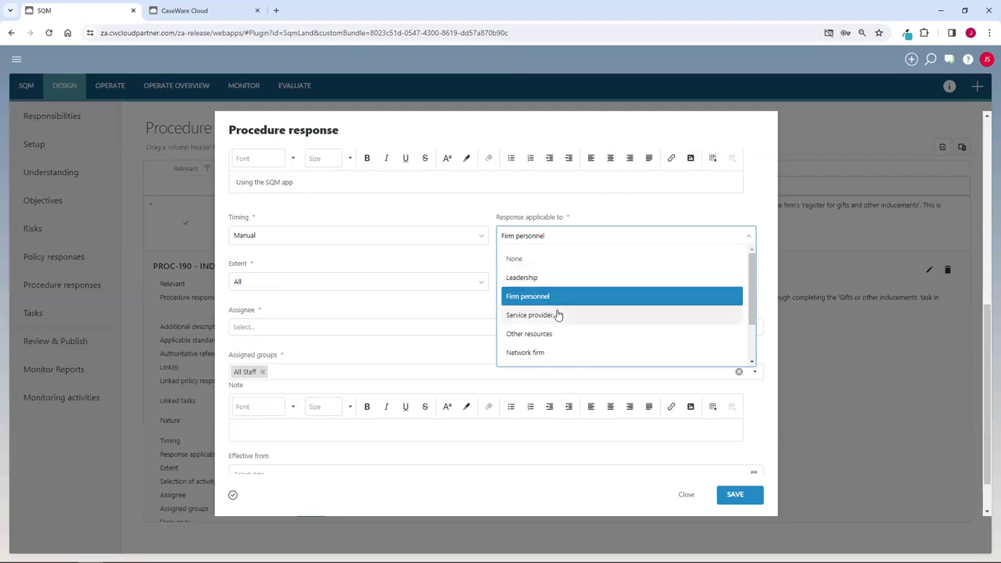
pyautogui.scroll(-2, 575, 315)
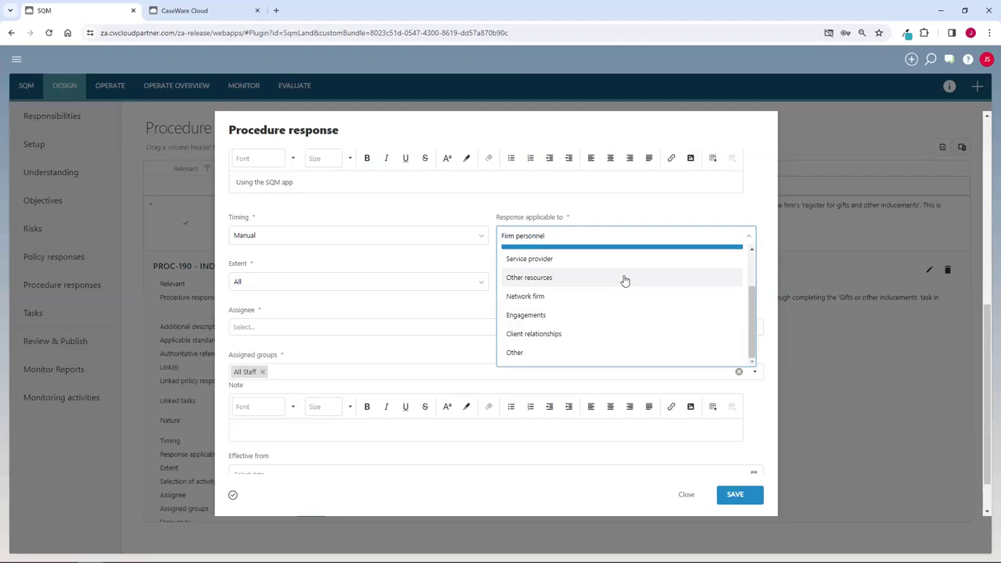
pyautogui.click(624, 215)
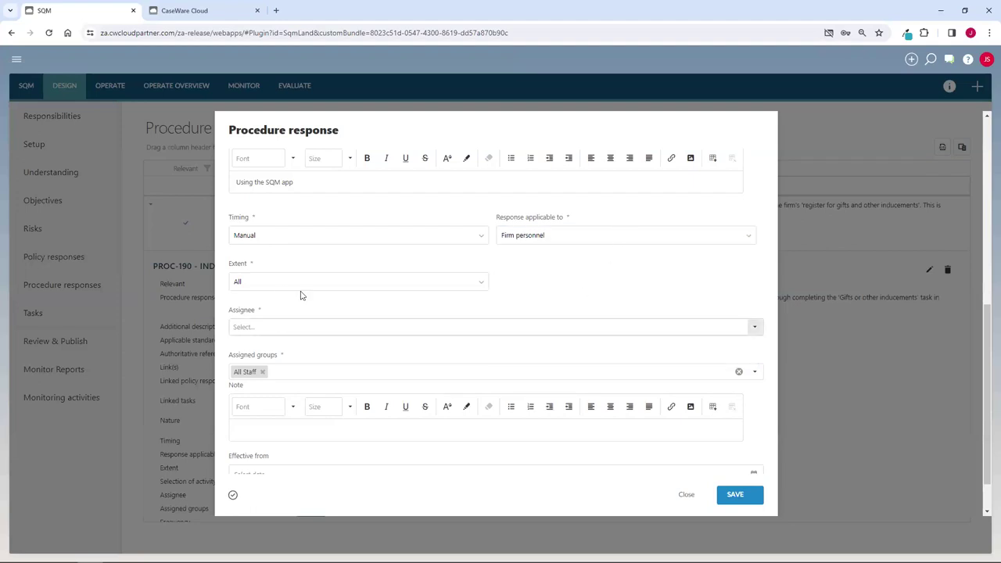
# Step: Try Selection as the procedure's extent, look at the selection of activity field, and return the extent to All
pyautogui.click(261, 285)
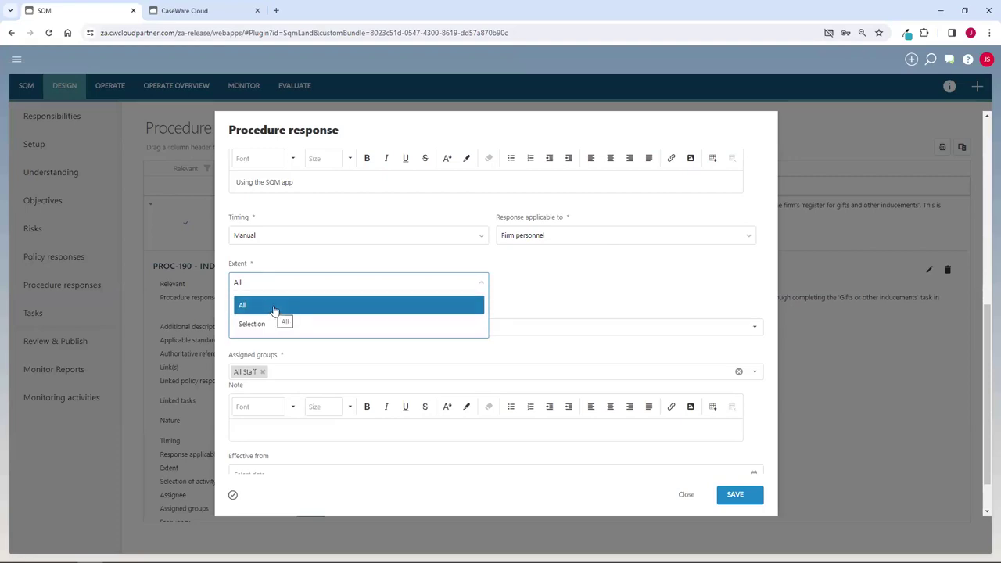
pyautogui.click(250, 326)
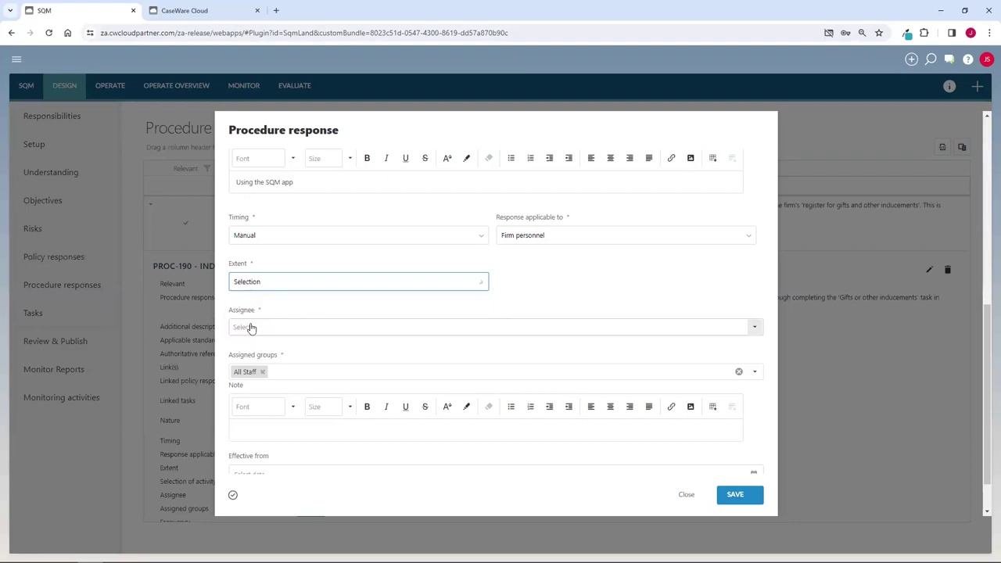
pyautogui.click(544, 277)
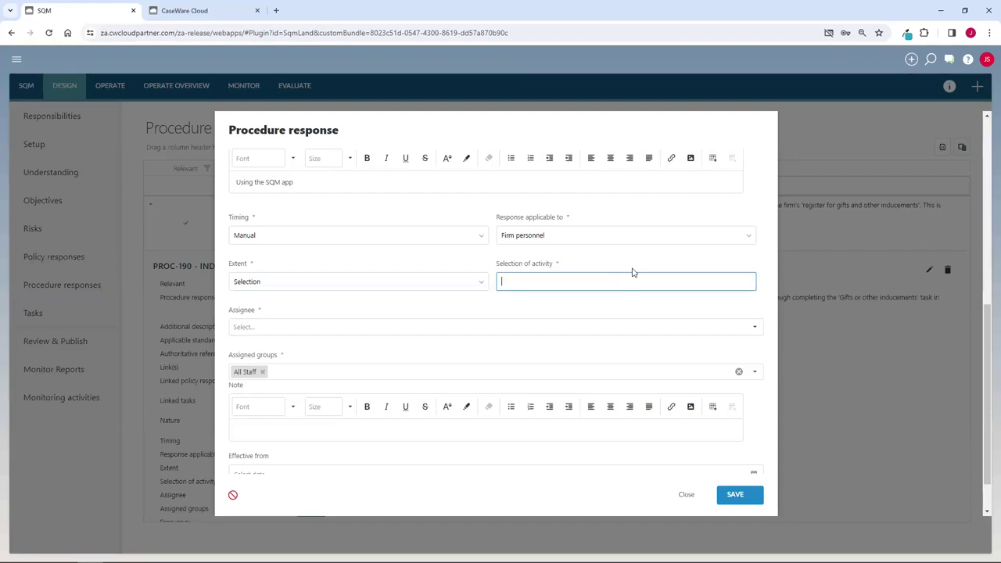
pyautogui.click(477, 287)
pyautogui.click(331, 305)
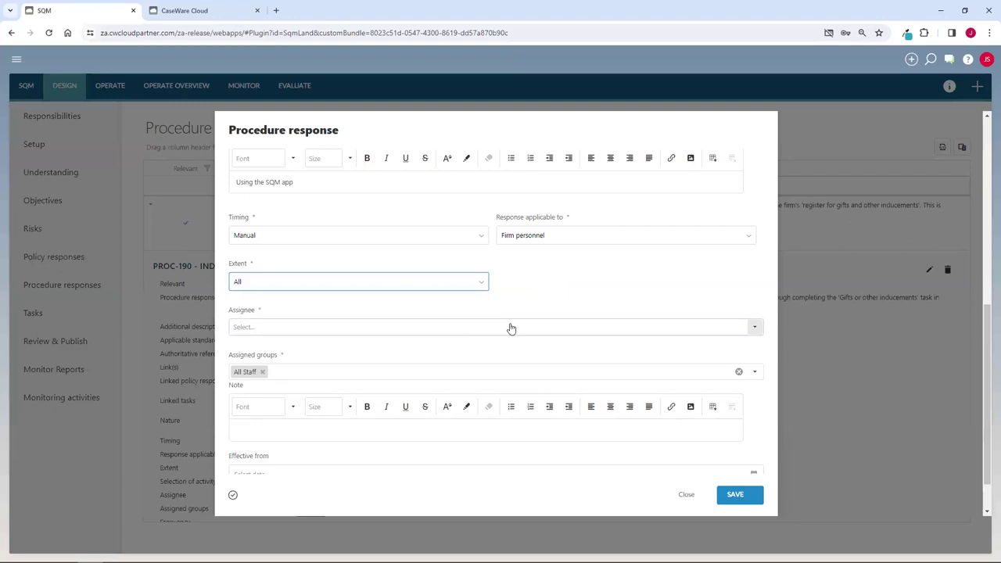
# Step: Mark the "Inducements in firm register" procedure response as prepared, then close it and collapse its details
pyautogui.scroll(-1, 510, 328)
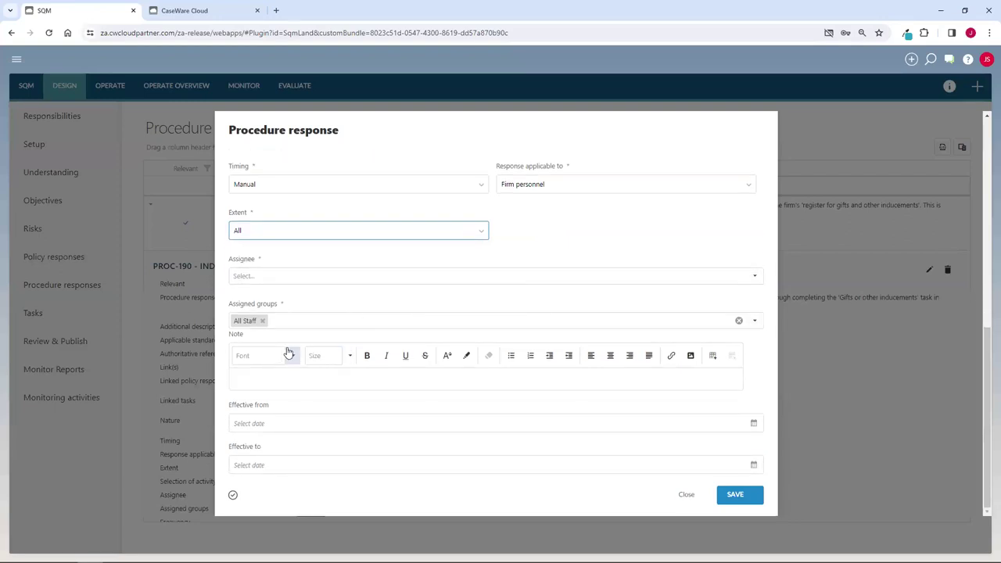
pyautogui.click(232, 497)
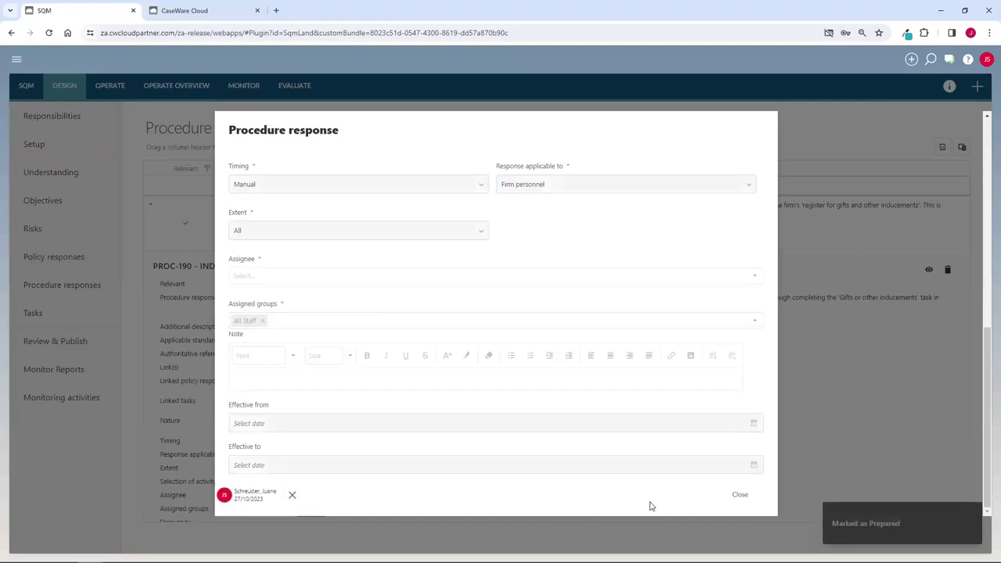
pyautogui.click(738, 494)
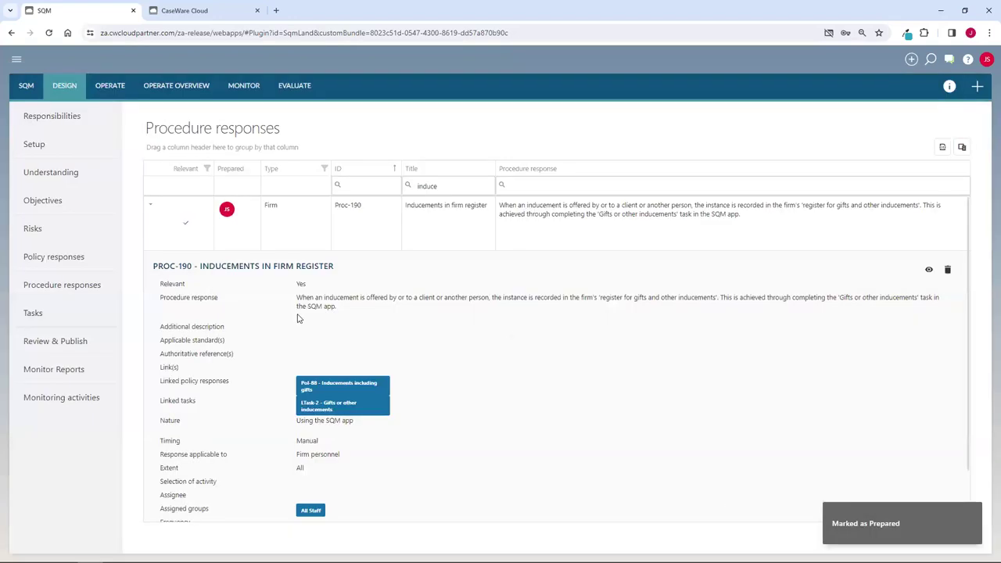
pyautogui.click(150, 205)
# Step: Review the details of both firm tasks and remove the sign-off from the "Gifts or other inducements" task
pyautogui.click(35, 313)
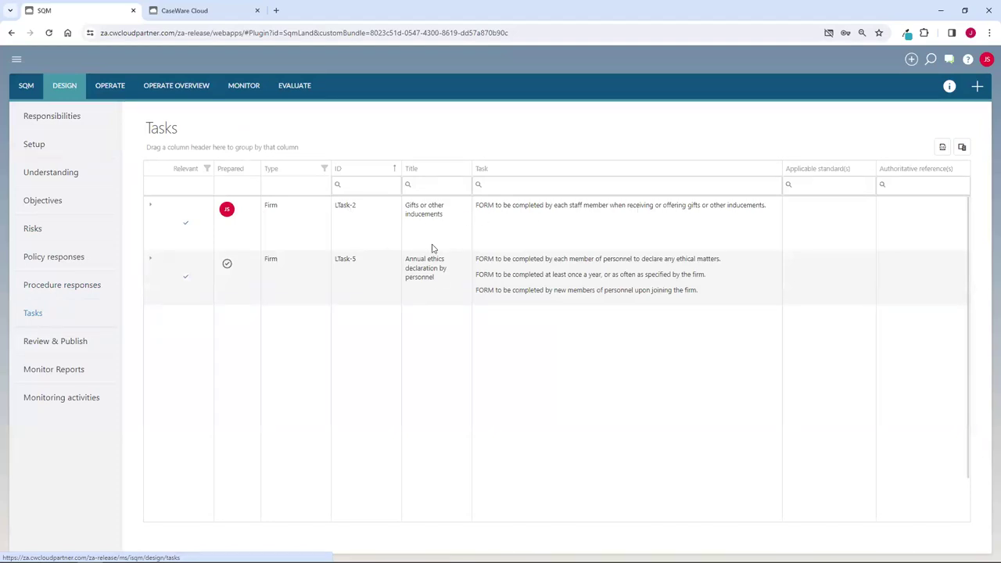
pyautogui.click(150, 259)
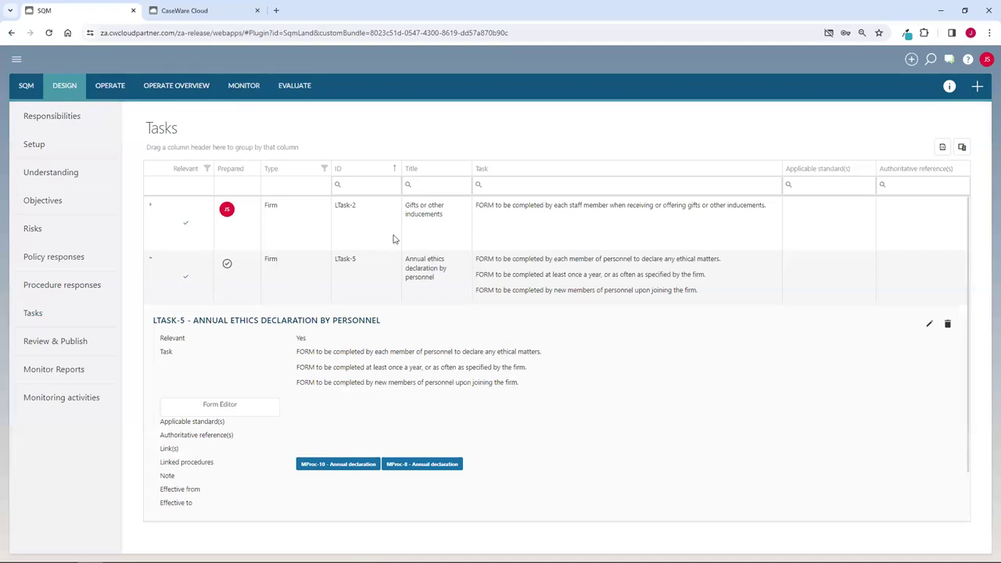
pyautogui.click(151, 206)
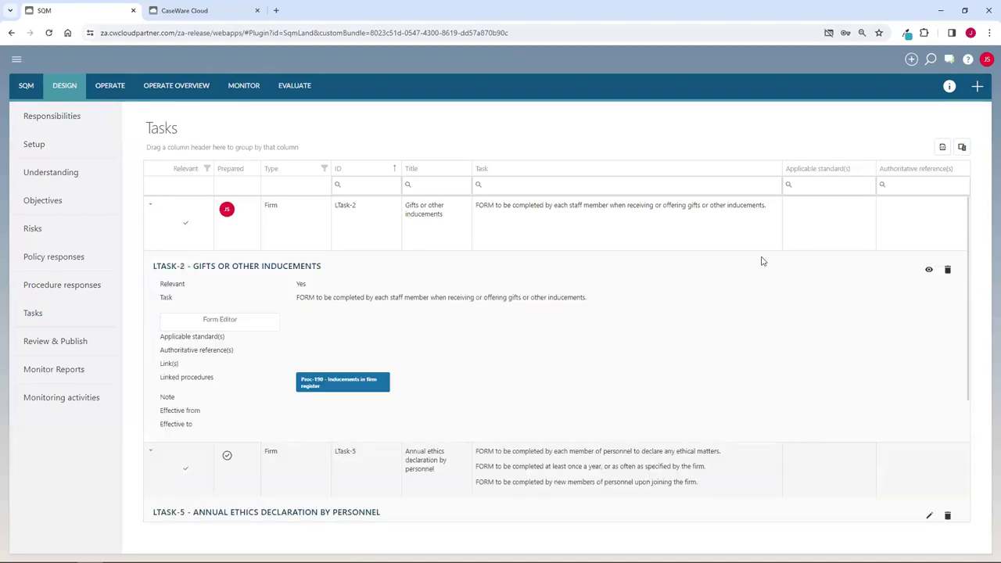
pyautogui.click(929, 270)
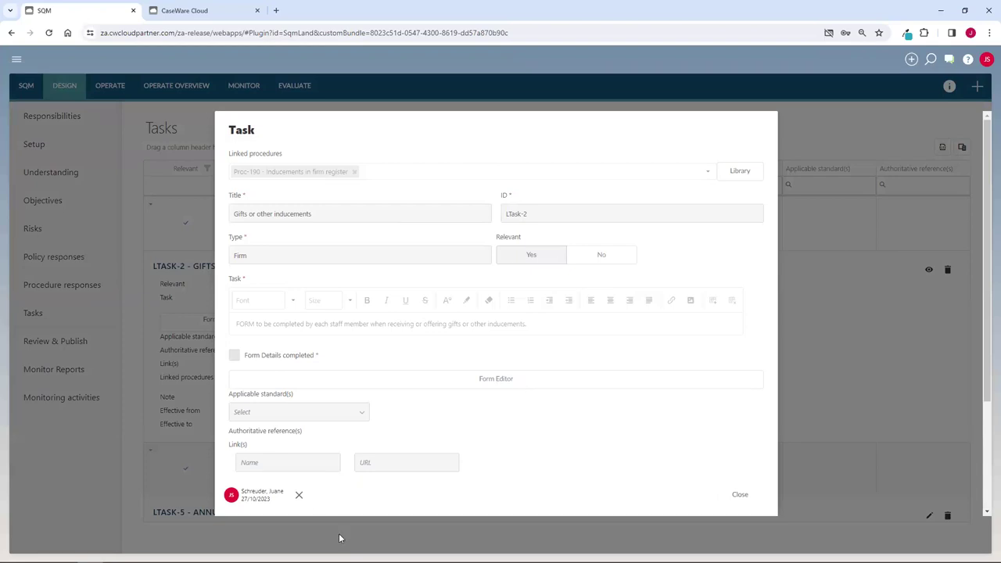
pyautogui.click(295, 495)
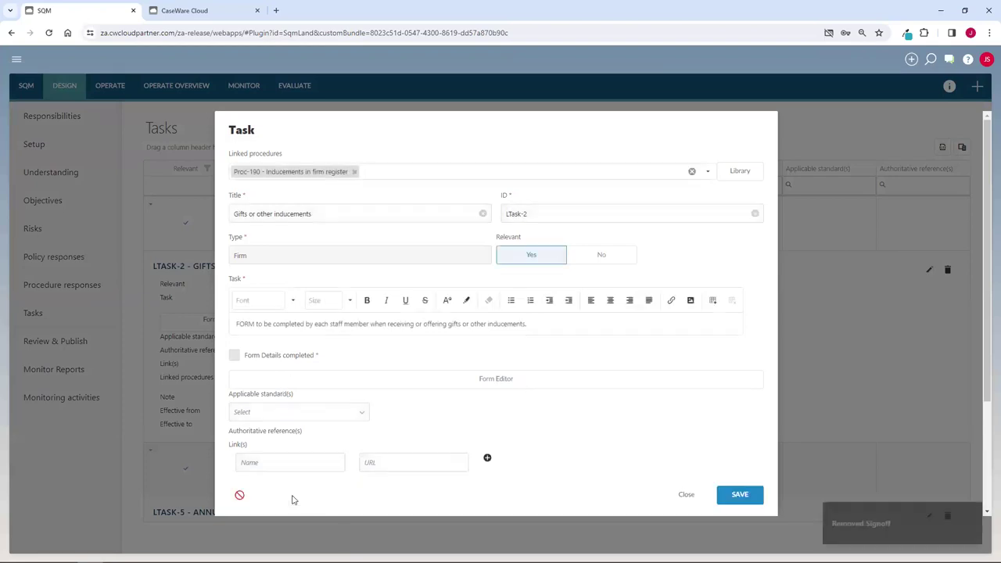
# Step: Try adding a Text Field component to the task's blank form, then discard it and return to the task
pyautogui.click(494, 384)
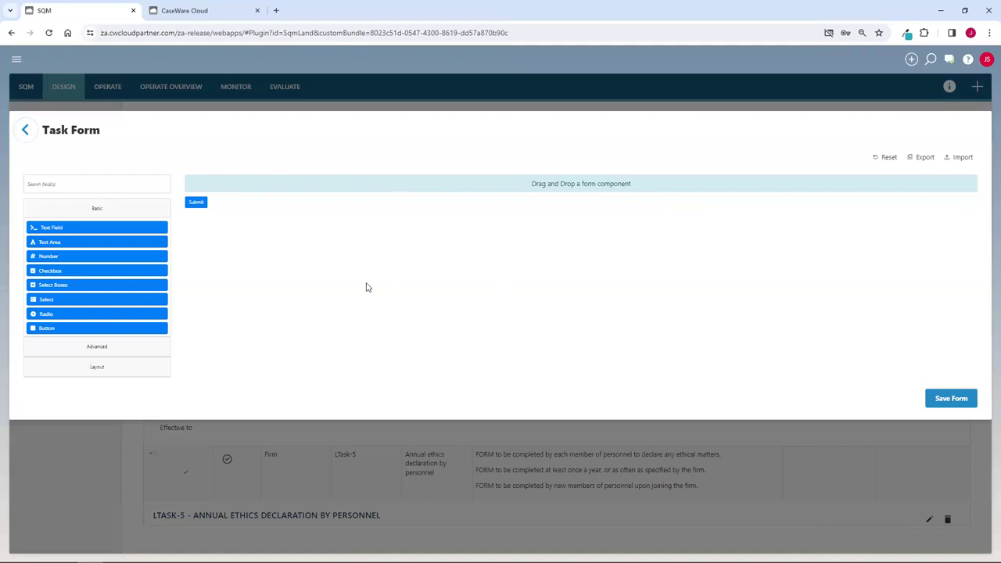
pyautogui.moveTo(117, 227); pyautogui.dragTo(221, 197)
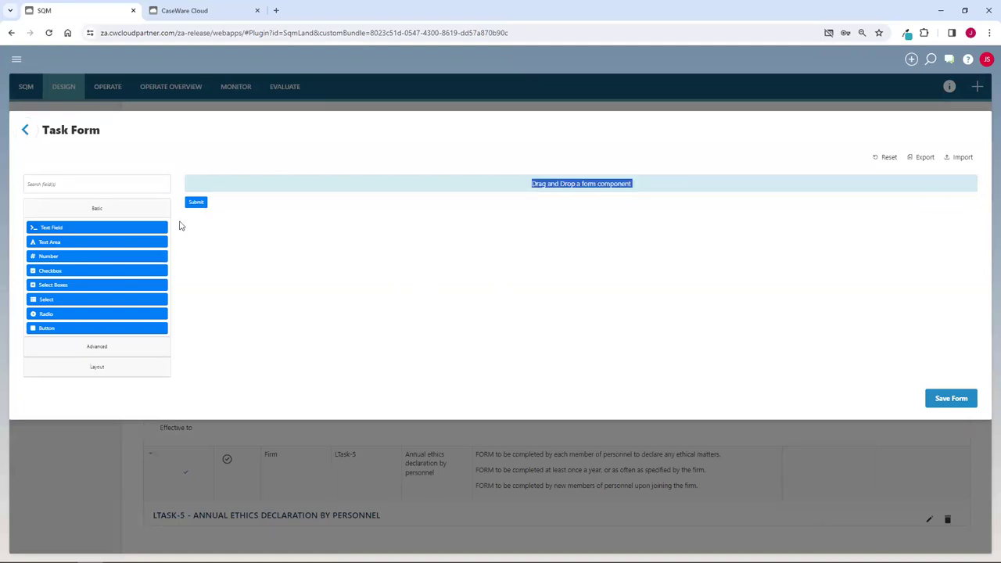
pyautogui.moveTo(75, 231); pyautogui.dragTo(239, 204)
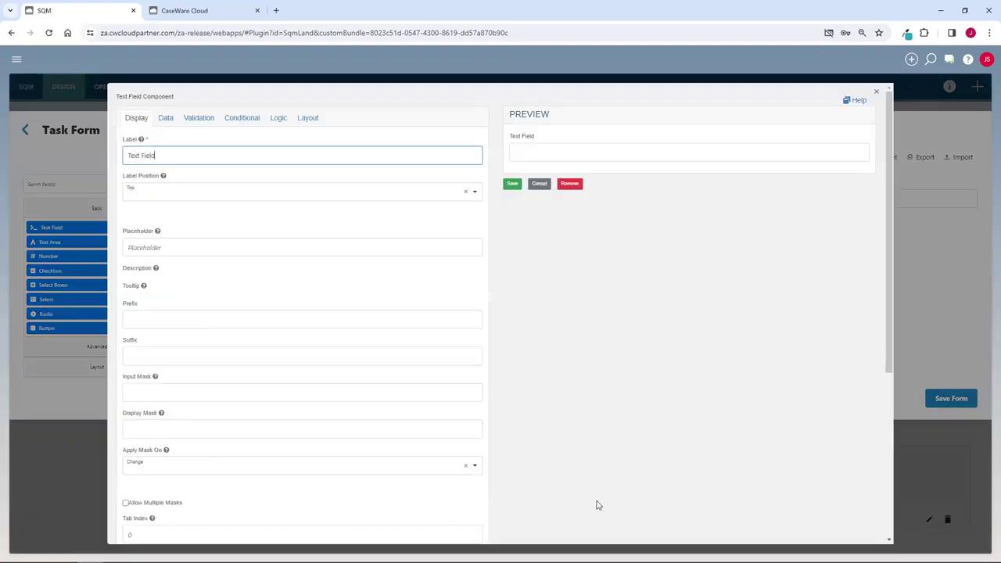
pyautogui.click(876, 92)
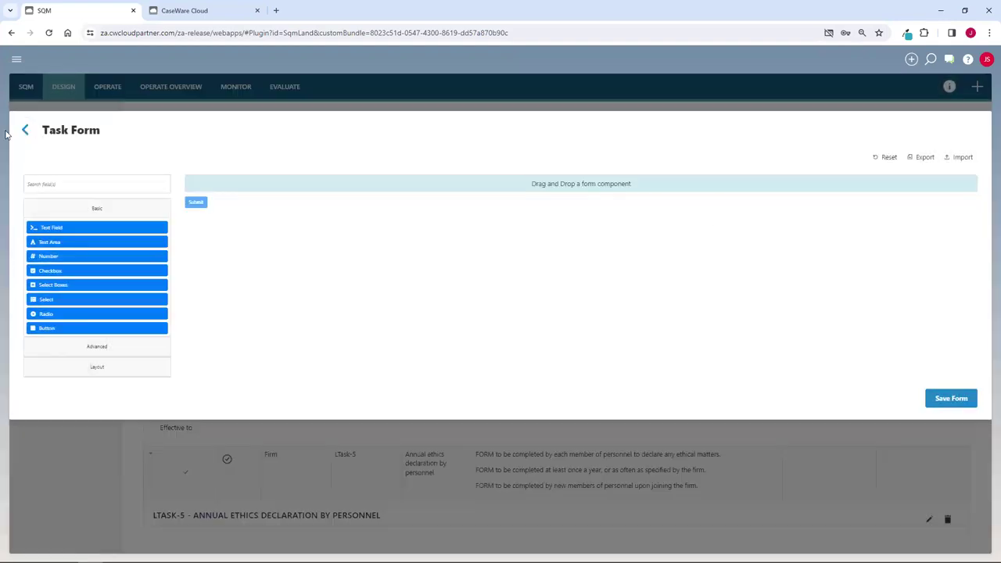
pyautogui.click(25, 130)
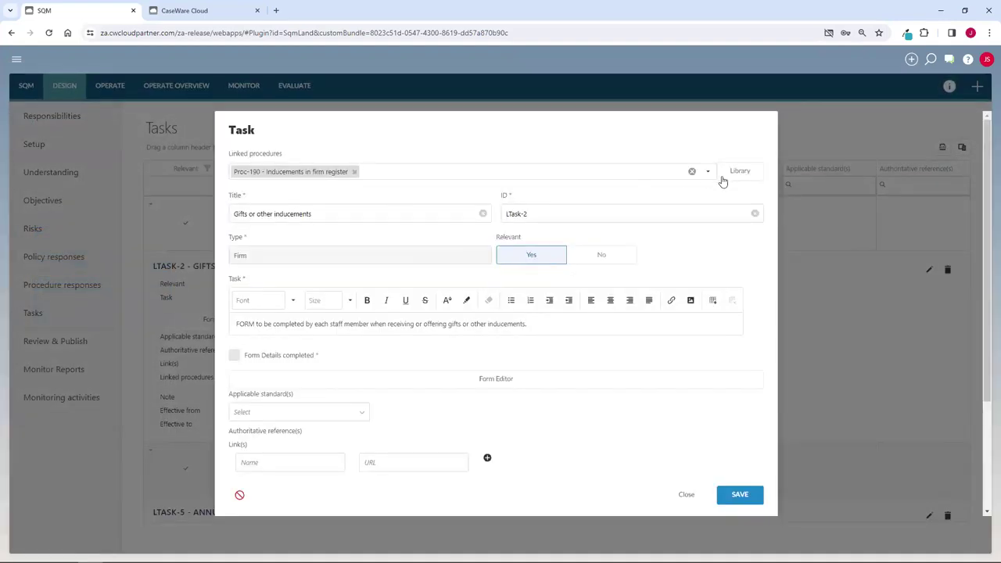
# Step: Load the "Gifts or other inducements" task (LTask-2) from the task library
pyautogui.click(738, 171)
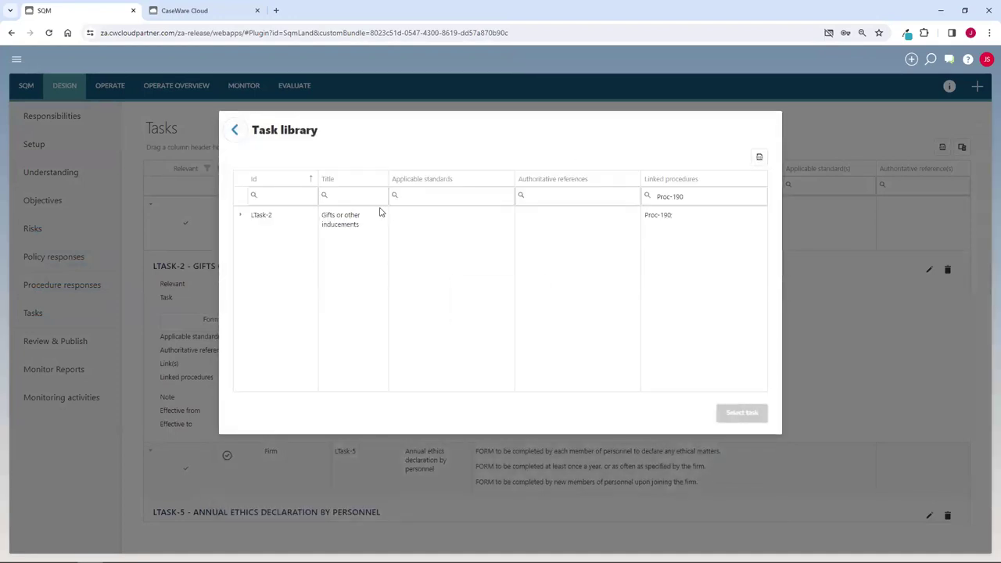
pyautogui.click(356, 224)
pyautogui.click(741, 413)
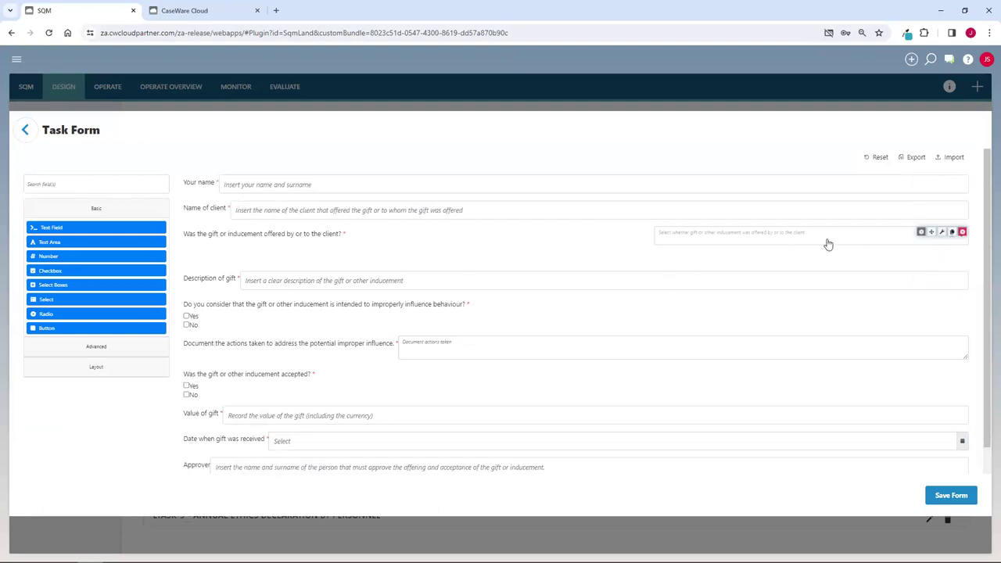
# Step: Examine the gifts task form's fields for who offered the gift, improper influence, gift value and date received, and return to the task
pyautogui.click(781, 235)
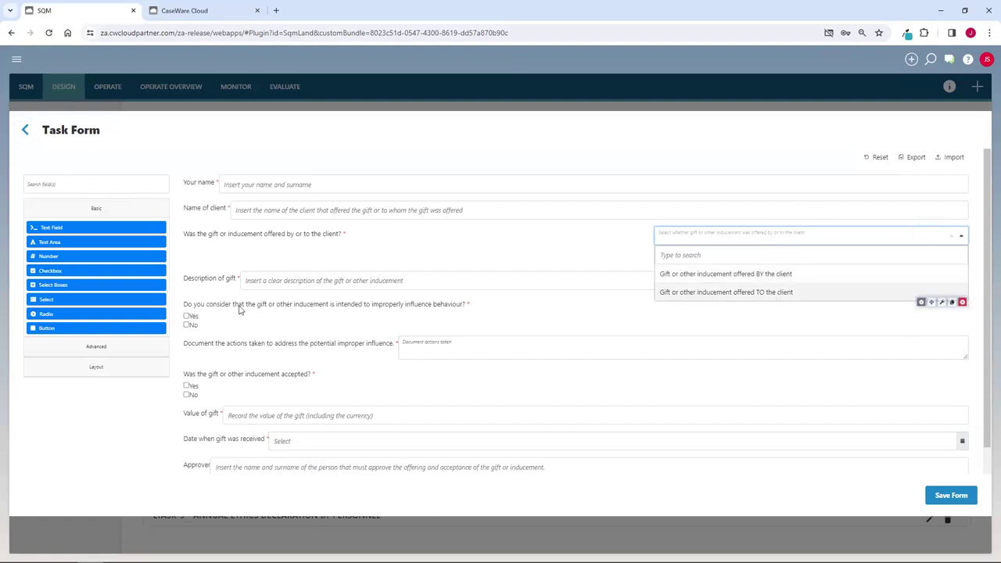
pyautogui.click(190, 316)
pyautogui.click(323, 415)
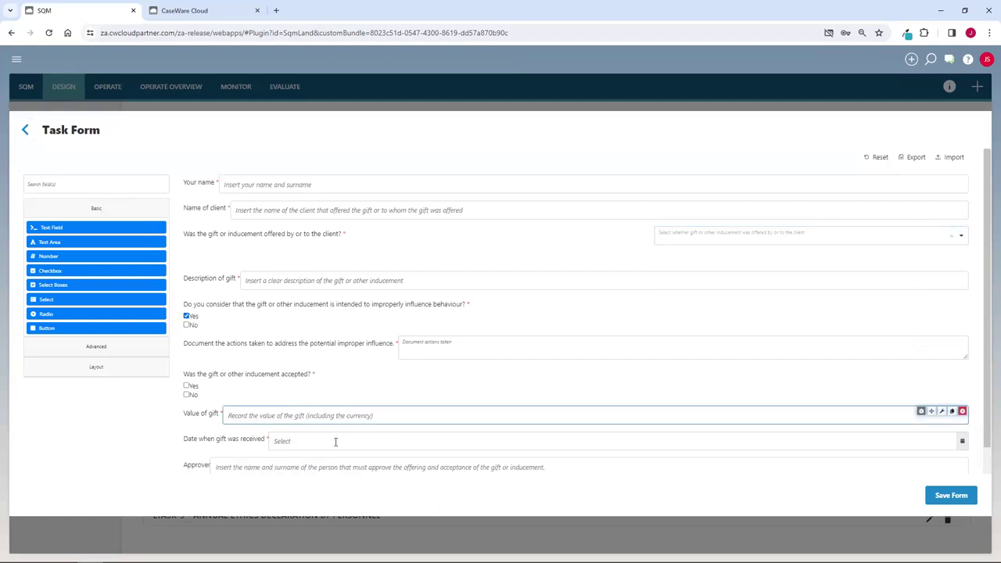
pyautogui.click(335, 442)
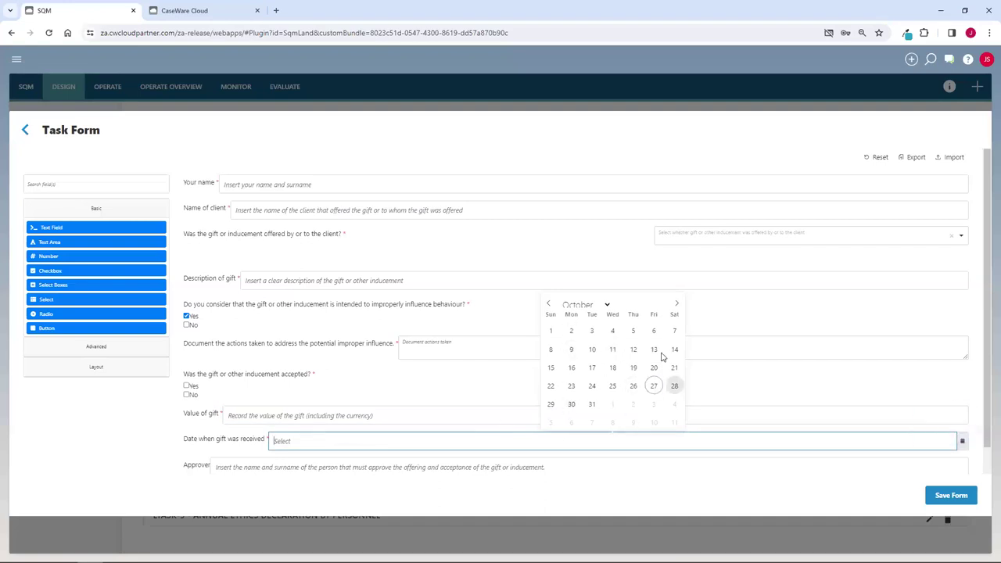
pyautogui.click(25, 130)
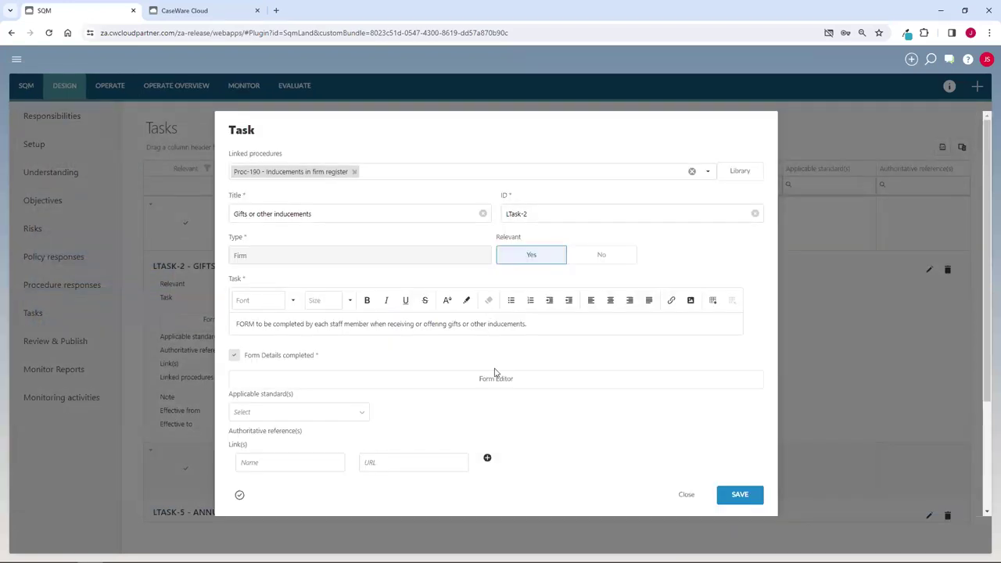
# Step: Review the remaining details of the "Gifts or other inducements" task, mark it as prepared and close it
pyautogui.scroll(-3, 474, 357)
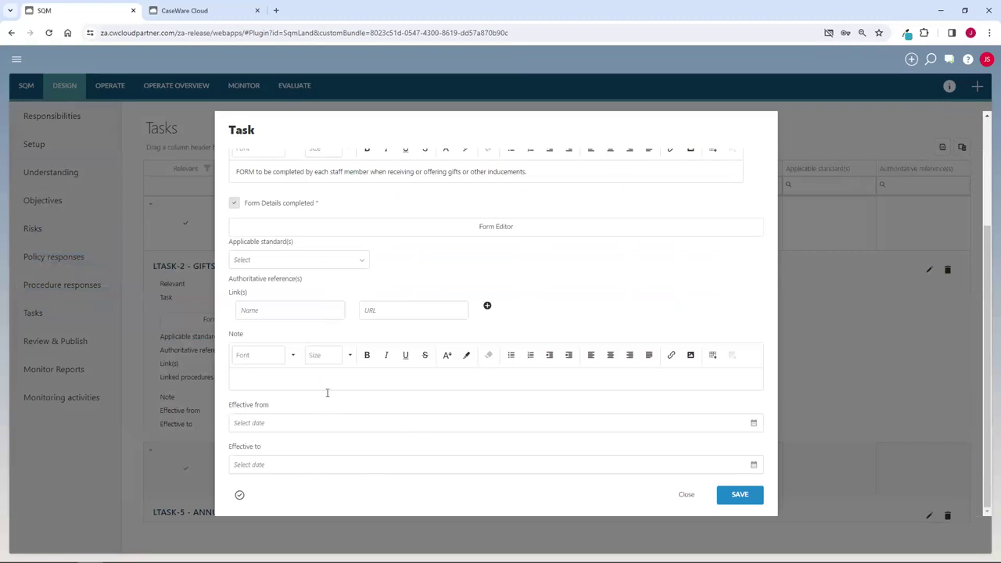
pyautogui.scroll(3, 285, 290)
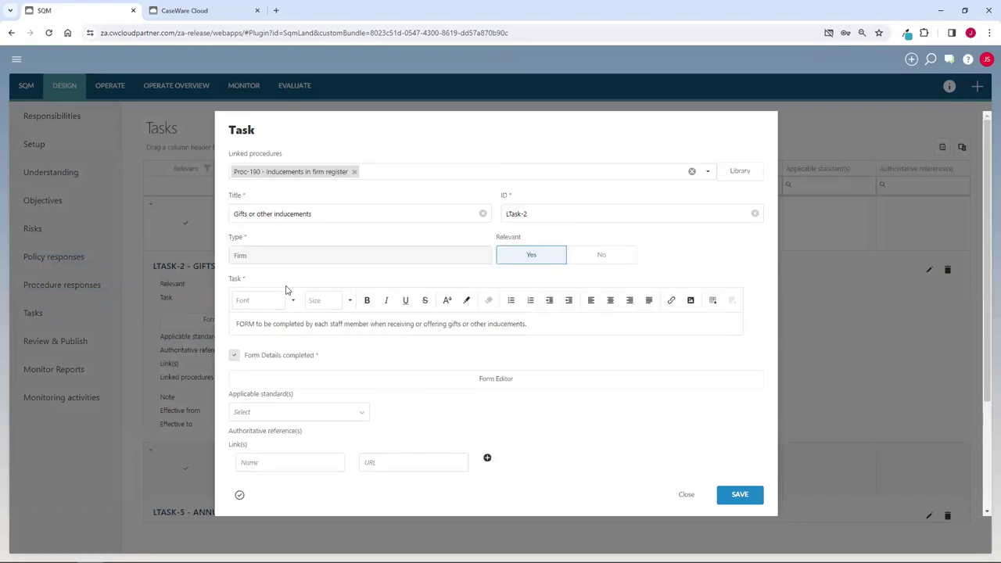
pyautogui.scroll(-1, 287, 290)
pyautogui.scroll(1, 317, 206)
pyautogui.click(241, 494)
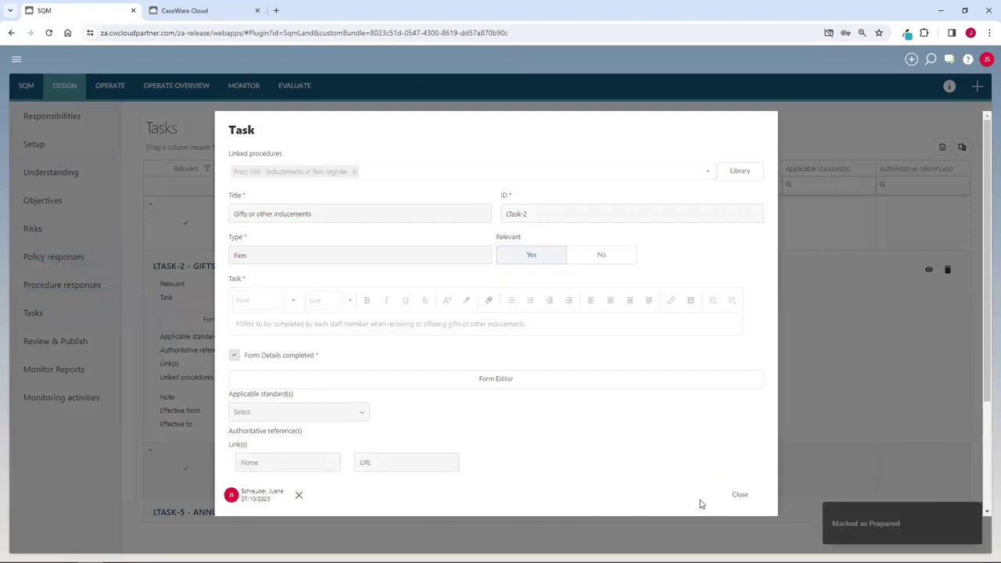
pyautogui.click(739, 494)
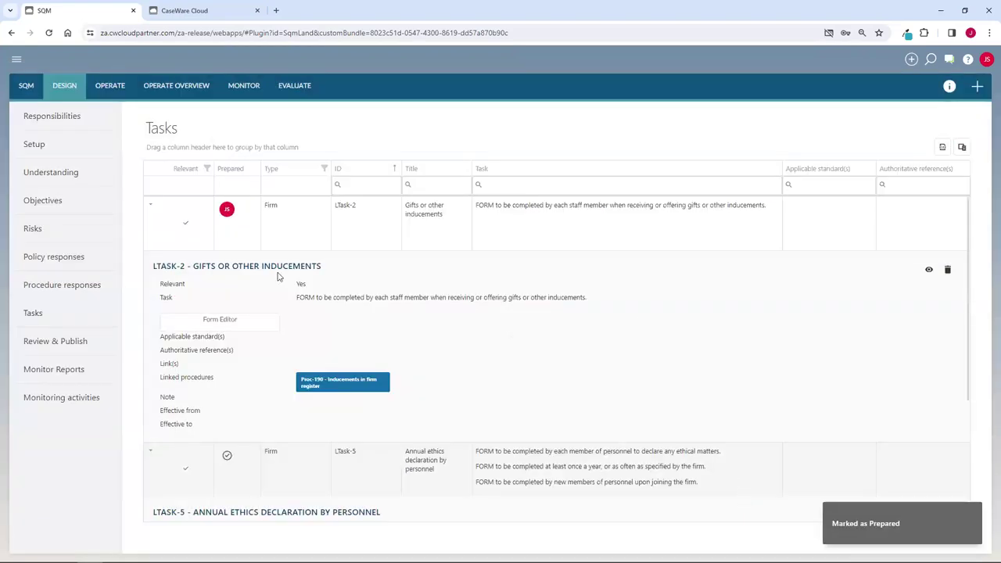
# Step: Mark the "Annual ethics declaration by personnel" task as prepared and collapse the details of both tasks
pyautogui.click(227, 456)
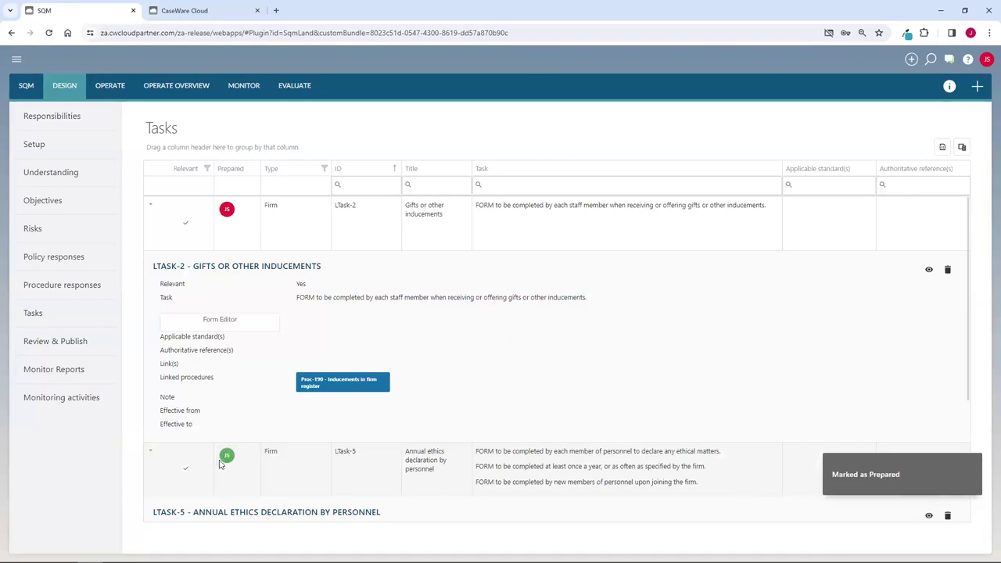
pyautogui.click(151, 450)
pyautogui.click(151, 205)
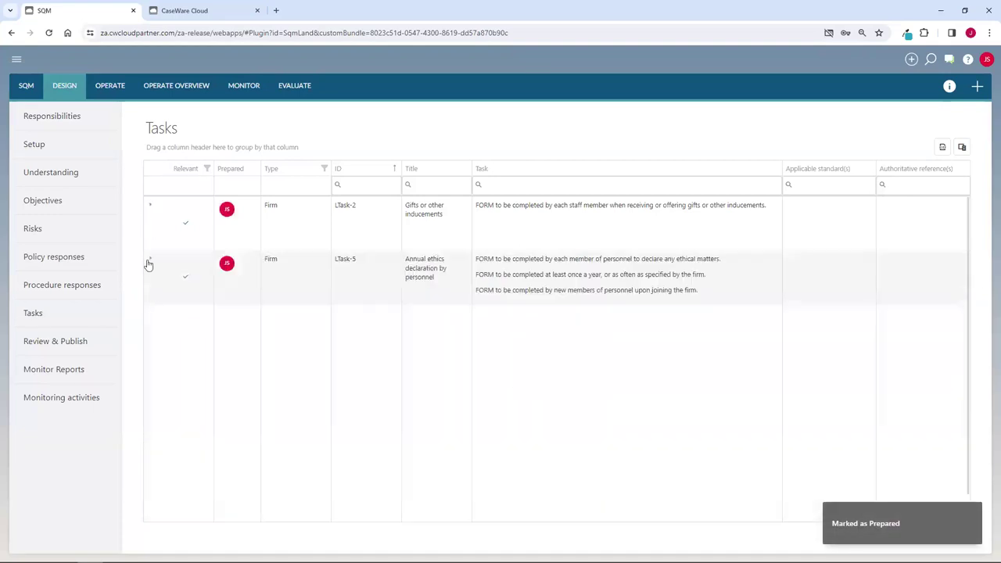
# Step: Open the draft SoQM for review, resize its columns to show Errors and Warnings, and approve the draft
pyautogui.click(39, 344)
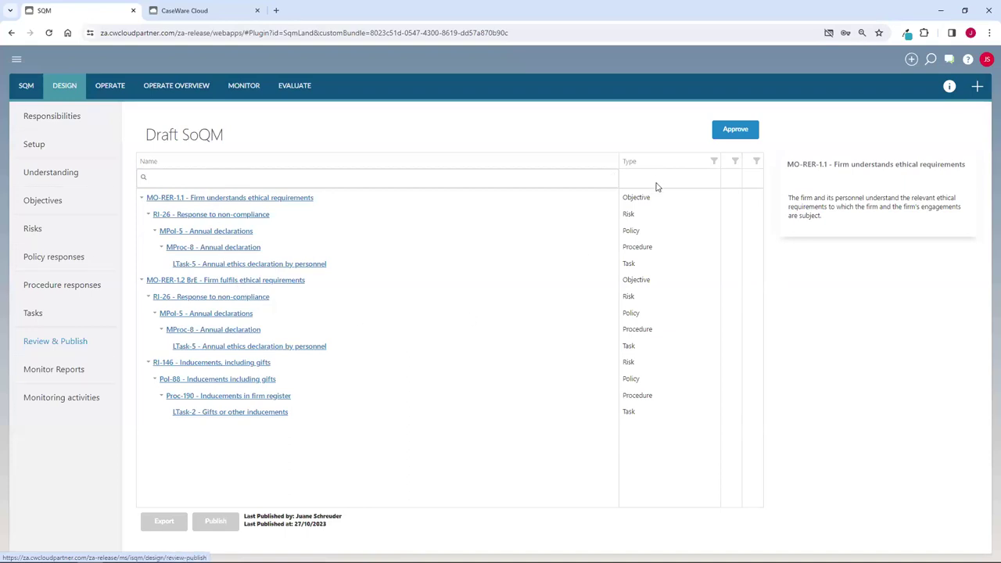
pyautogui.moveTo(619, 155); pyautogui.dragTo(507, 158)
pyautogui.moveTo(719, 157); pyautogui.dragTo(595, 157)
pyautogui.moveTo(737, 162); pyautogui.dragTo(673, 165)
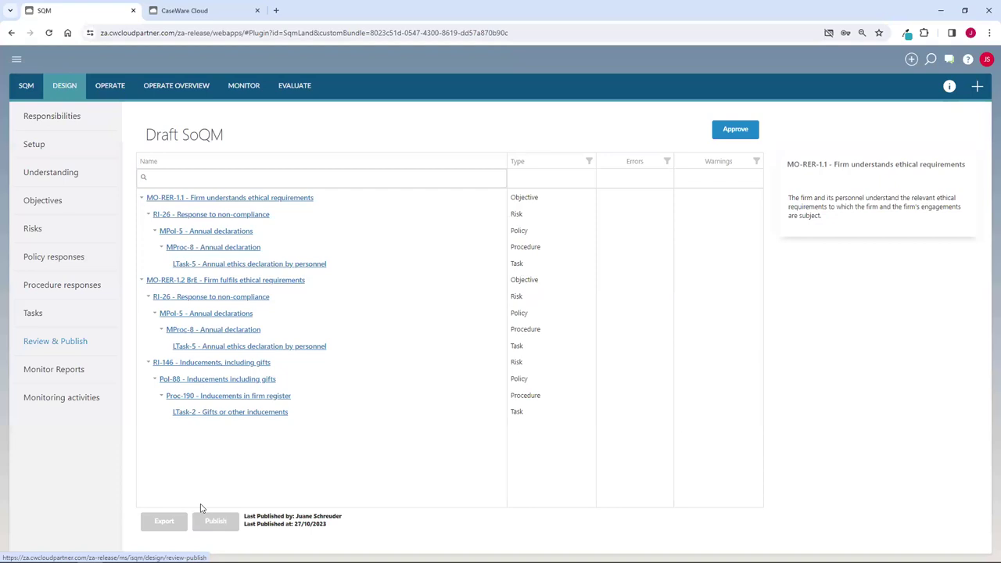
pyautogui.click(735, 129)
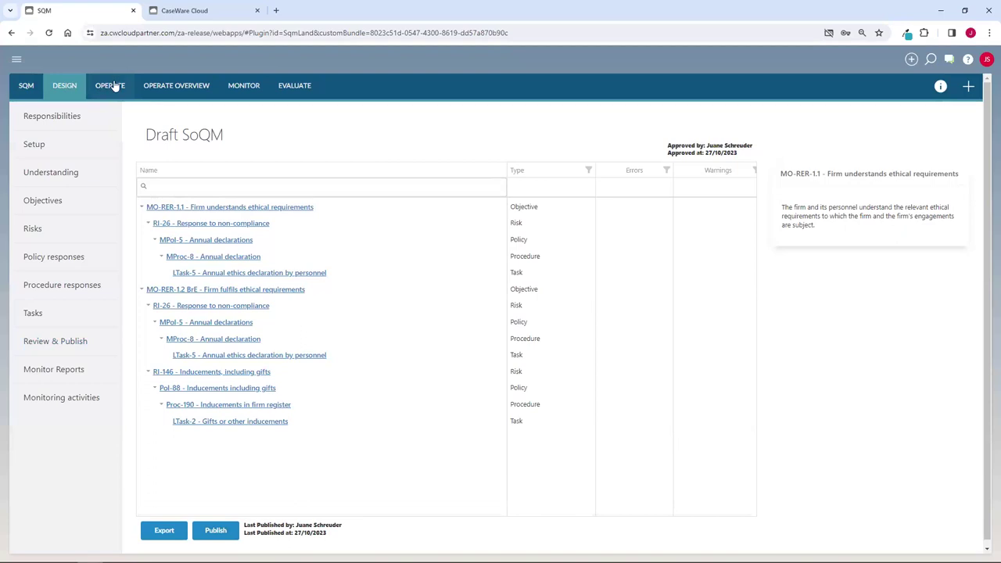
# Step: Publish the approved draft SoQM and confirm the publication
pyautogui.click(228, 532)
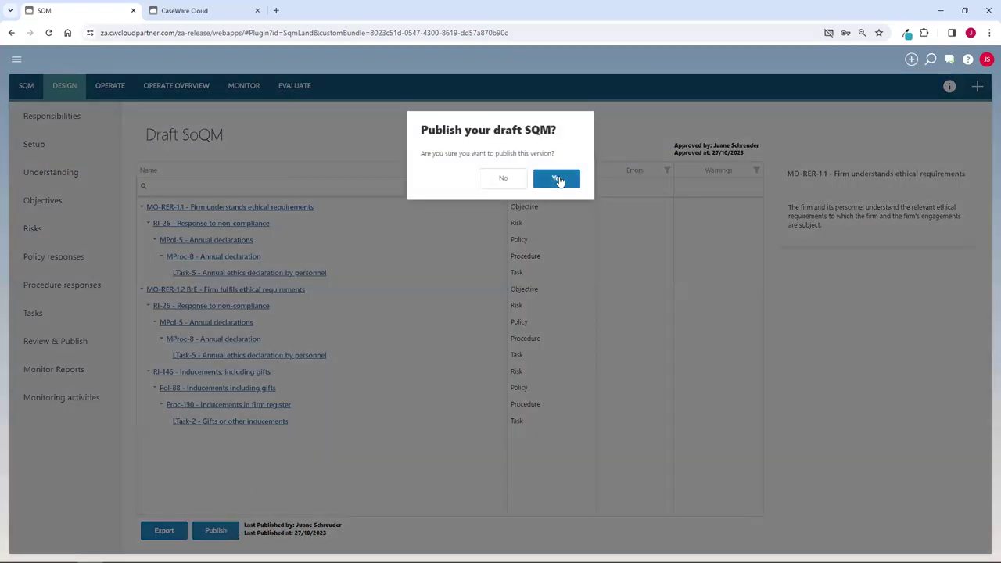
pyautogui.click(556, 179)
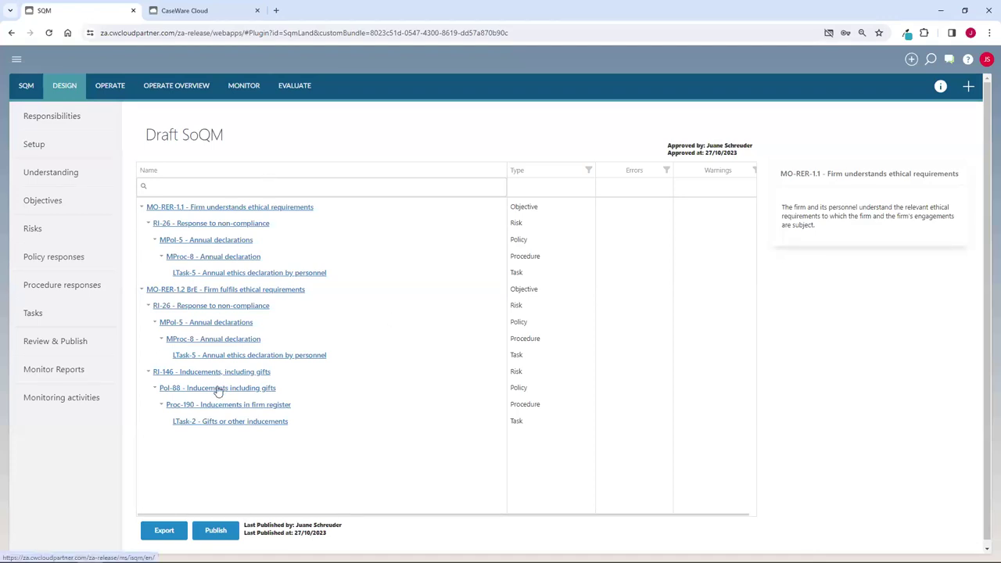
# Step: Revisit the Objectives list and the draft SoQM, and examine the monitoring activities with the options for adding an activity or work program
pyautogui.click(57, 201)
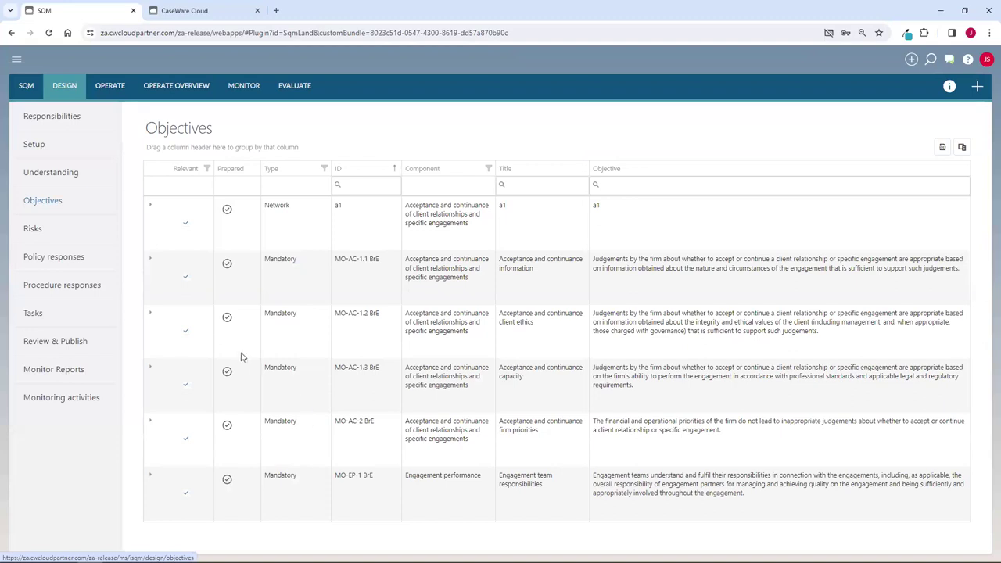
pyautogui.click(50, 344)
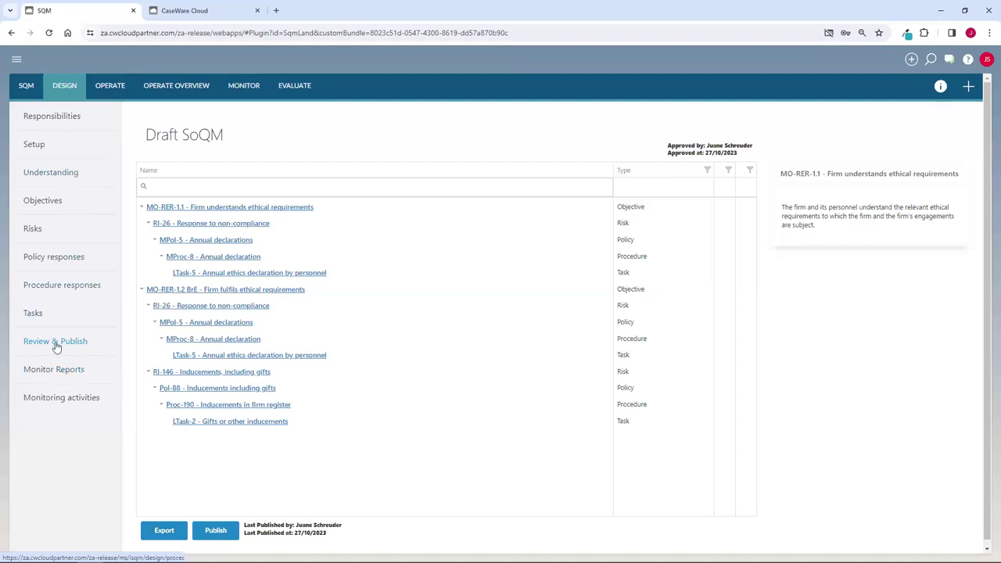
pyautogui.click(74, 401)
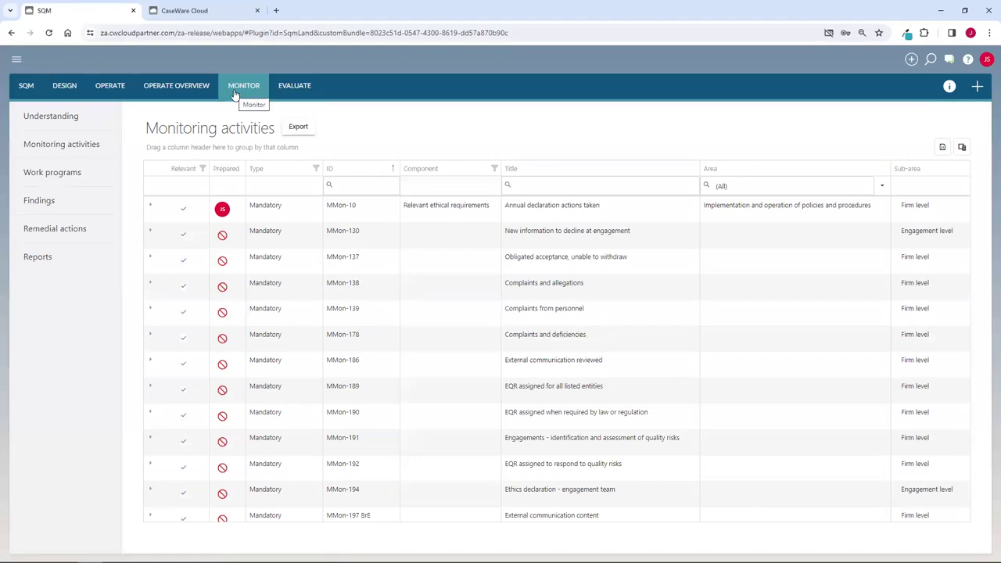
pyautogui.click(977, 87)
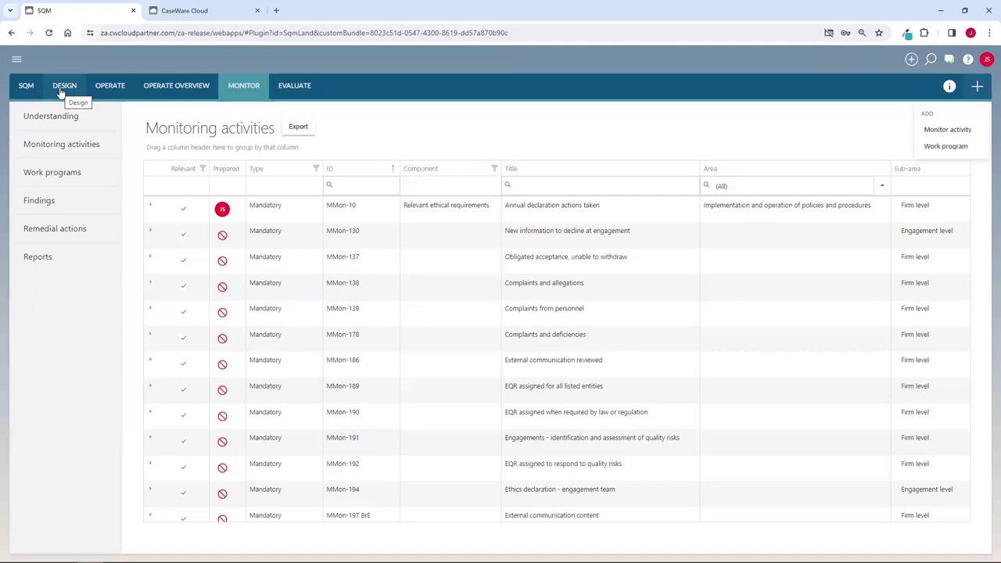
# Step: In the published SoQM summary, expand "Firm fulfils ethical requirements", collapse its risks and trace "Inducements, including gifts" down to its task
pyautogui.click(101, 89)
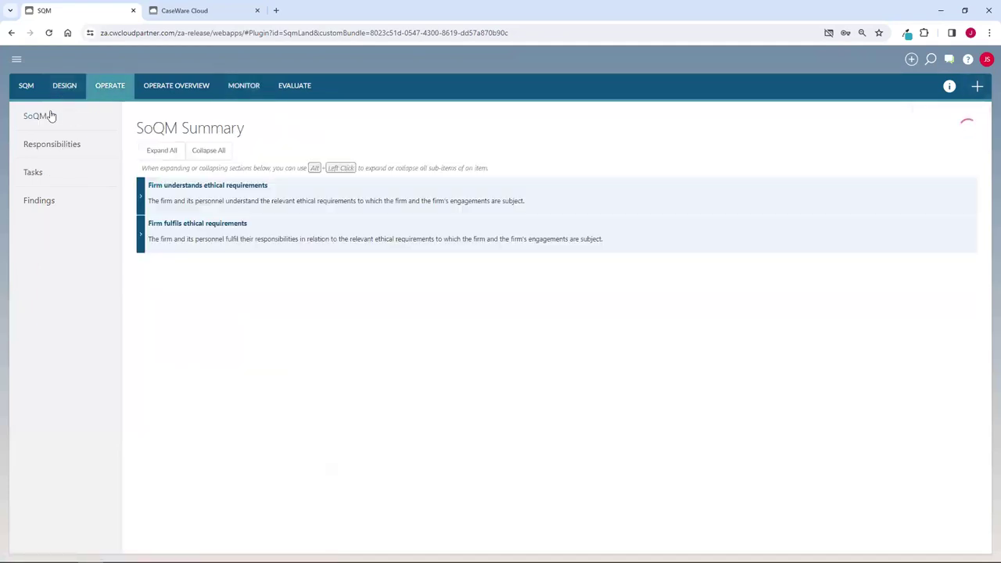
pyautogui.click(141, 242)
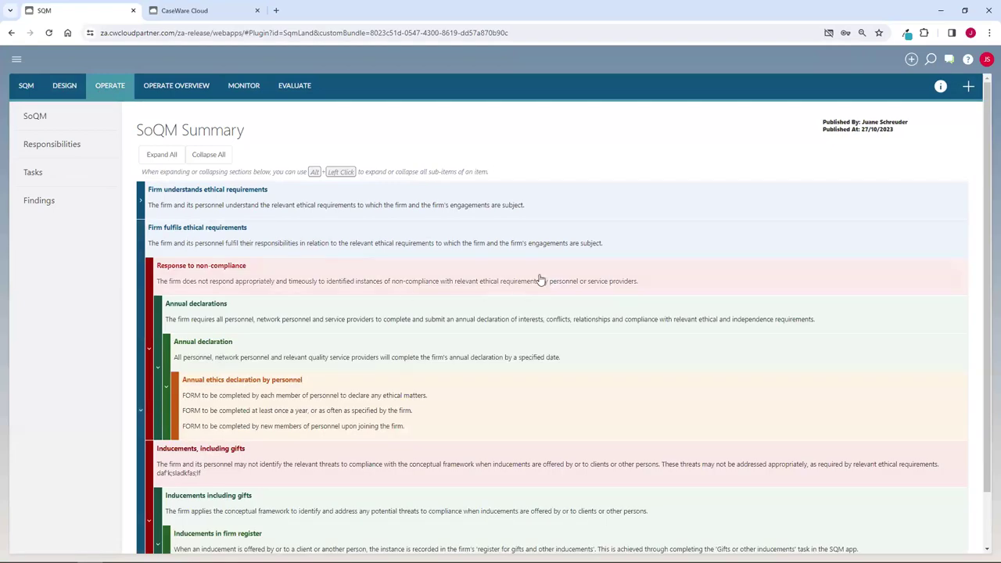
pyautogui.scroll(-1, 580, 304)
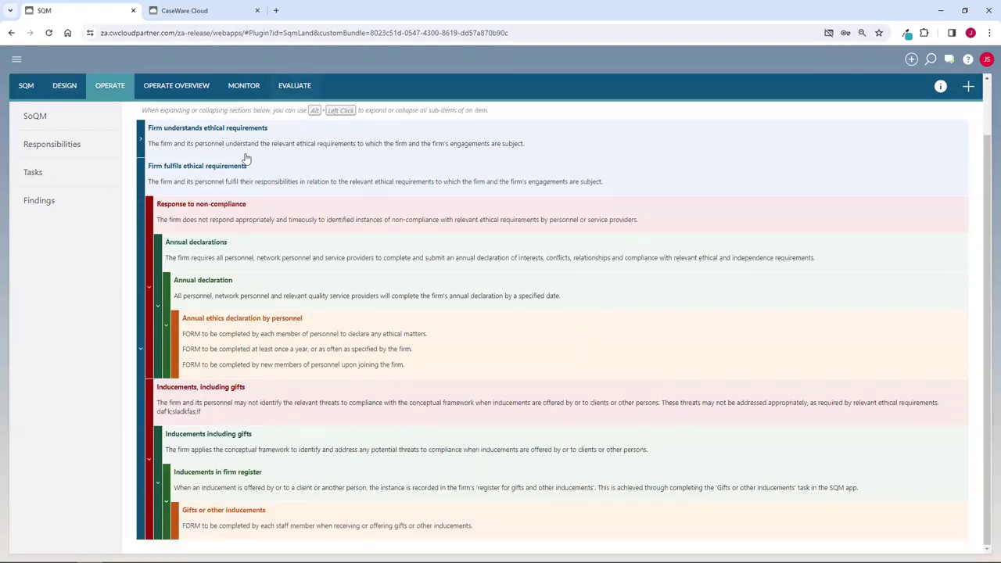
pyautogui.click(148, 289)
pyautogui.click(149, 316)
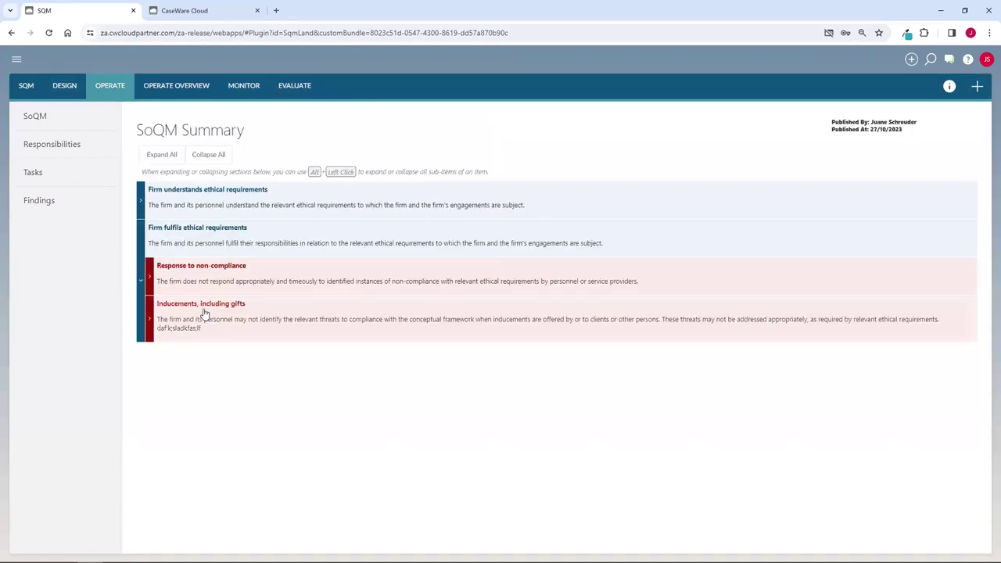
pyautogui.click(149, 327)
pyautogui.click(158, 361)
pyautogui.click(166, 400)
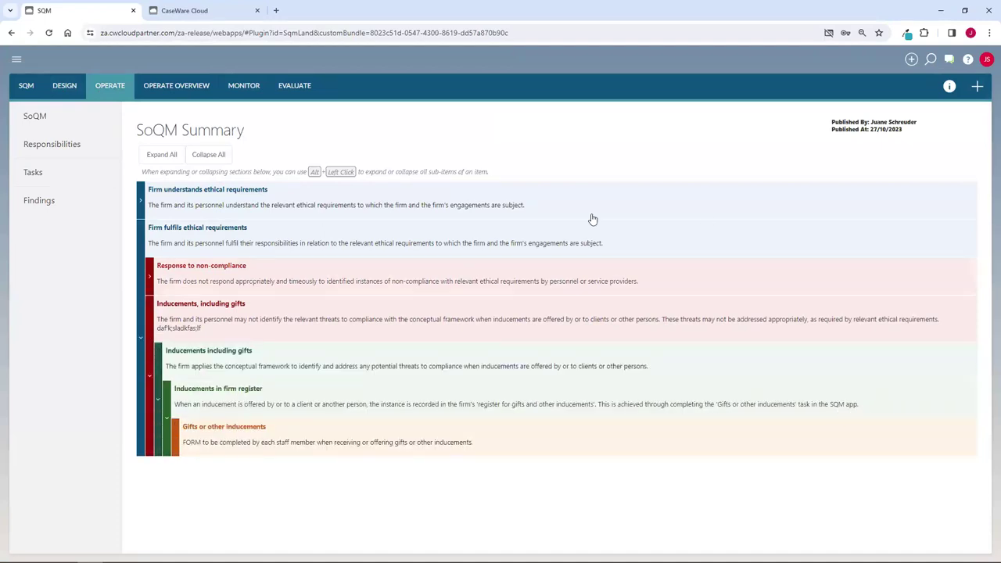
# Step: View the published responsibilities and the Operate task list, and open the "Gift to client A" task for editing
pyautogui.click(27, 145)
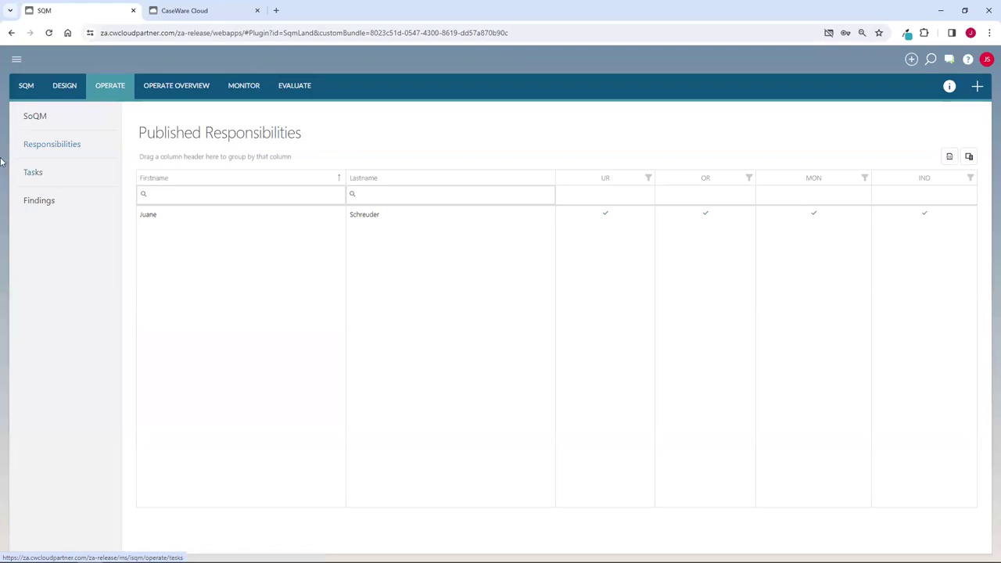
pyautogui.click(33, 173)
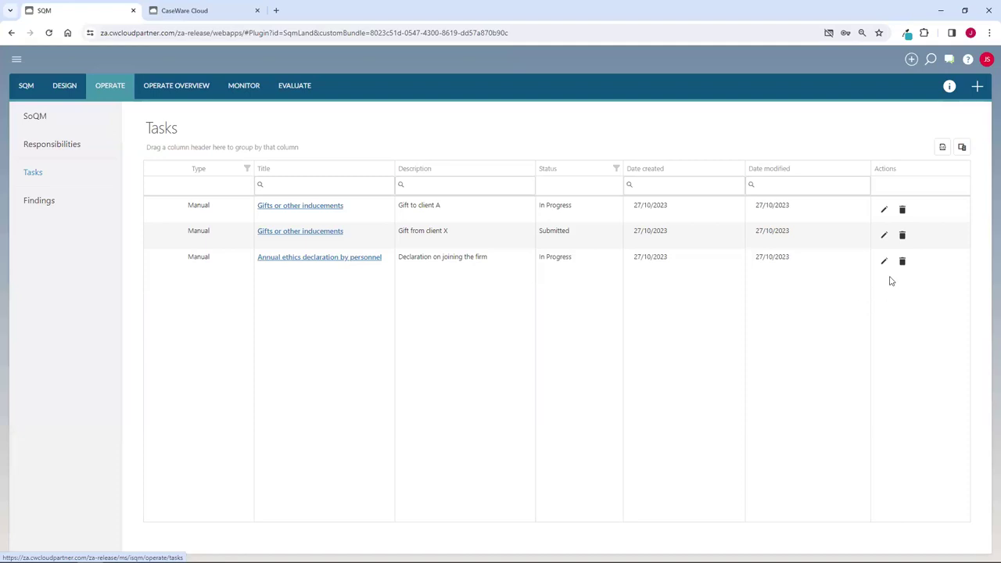
pyautogui.click(885, 211)
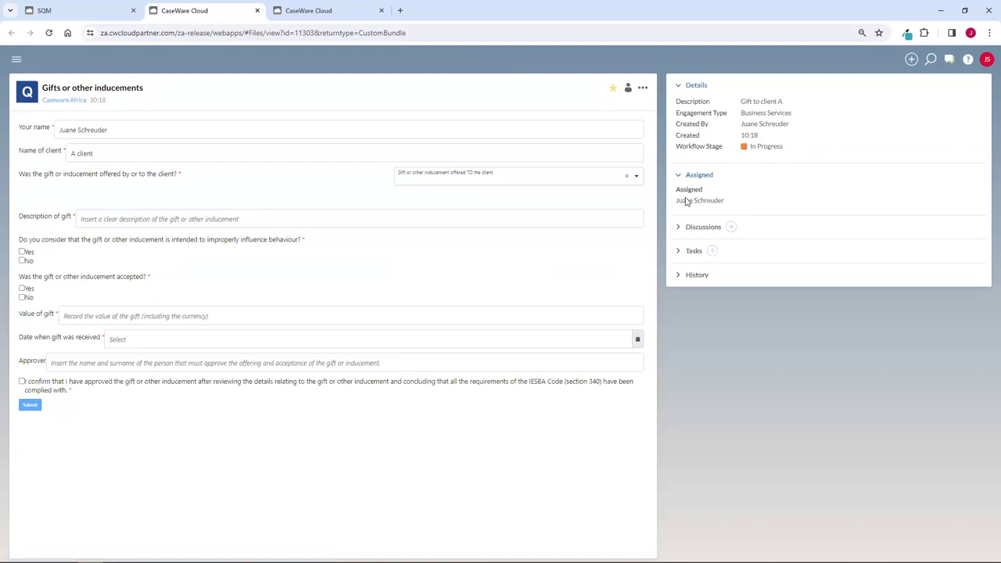
# Step: In the gift form, set the gift as offered BY the client and describe it as "chocolate slab"
pyautogui.click(128, 157)
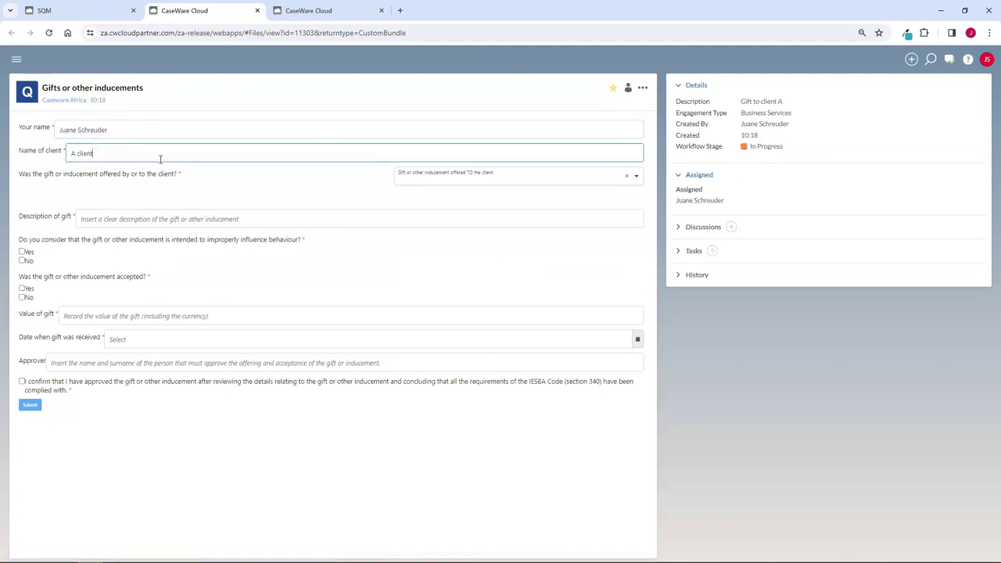
pyautogui.click(545, 185)
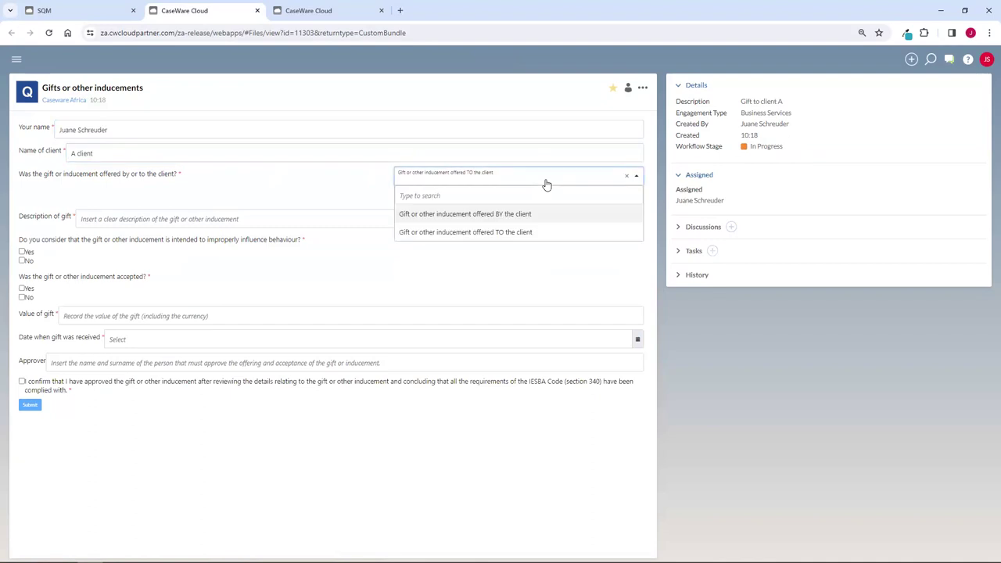
pyautogui.click(527, 216)
pyautogui.click(129, 219)
pyautogui.click(175, 263)
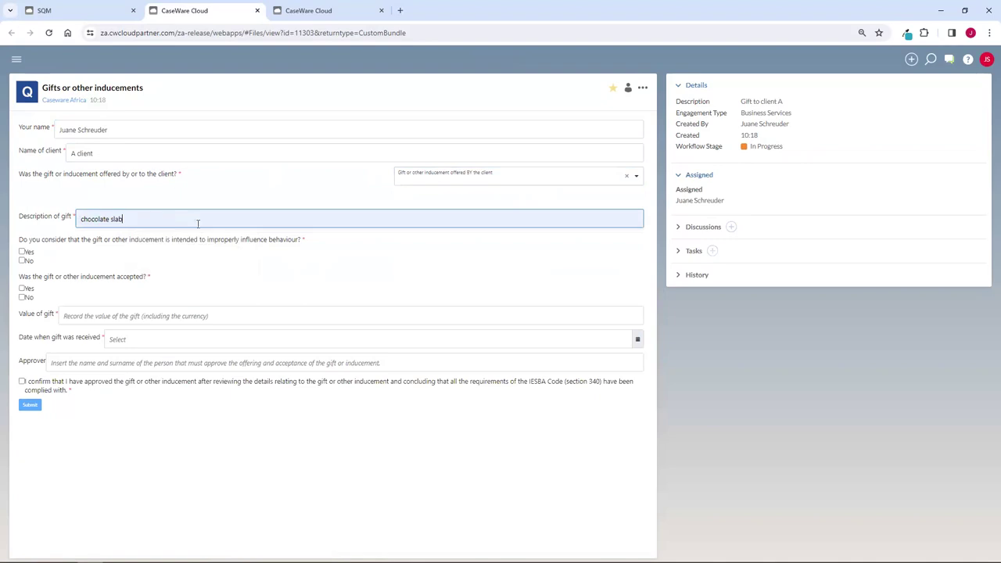
# Step: Answer No to improper influence and to gift acceptance, look at the date-received calendar, and return to SQM without submitting the form
pyautogui.click(22, 260)
pyautogui.click(23, 297)
pyautogui.click(117, 339)
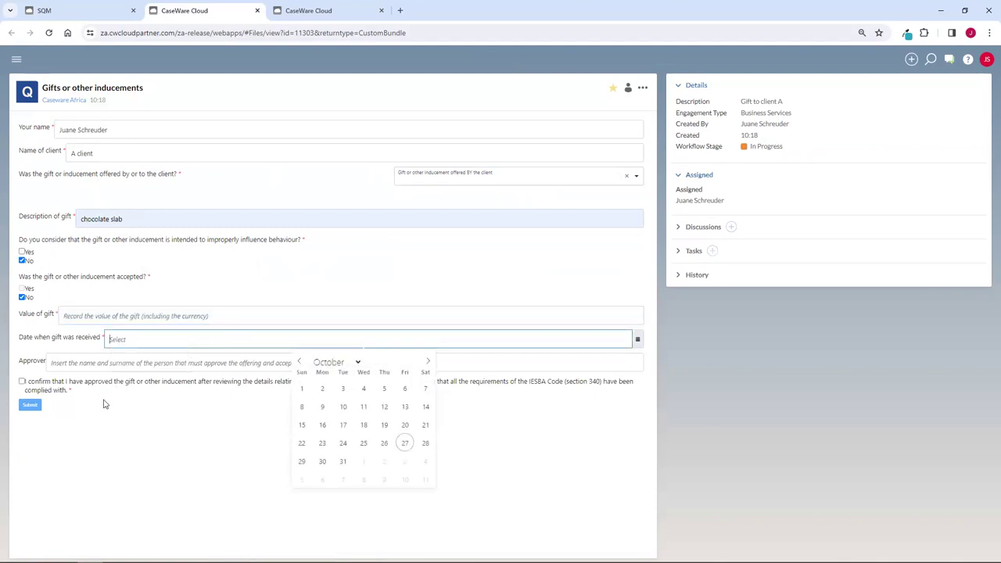
pyautogui.click(576, 489)
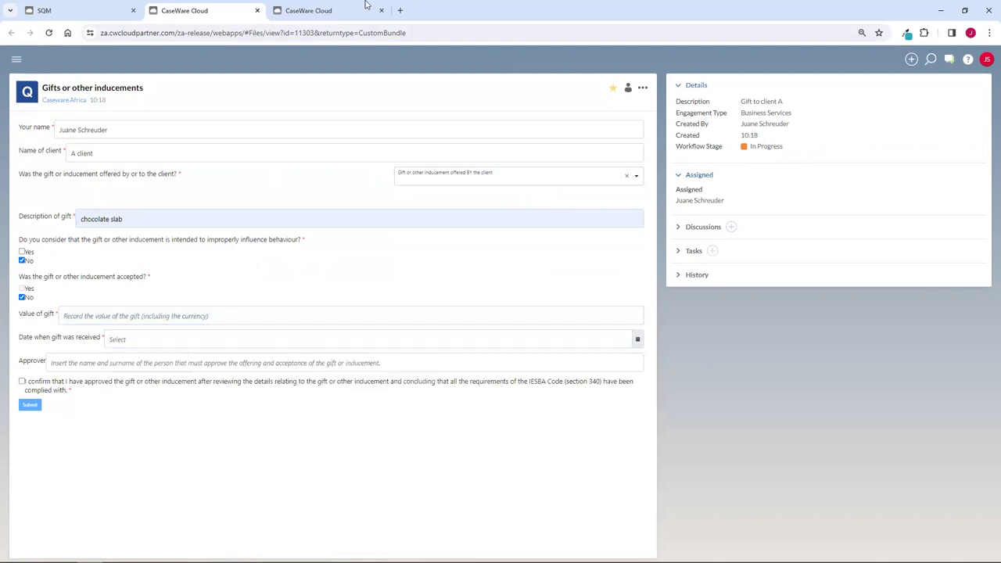
pyautogui.click(109, 14)
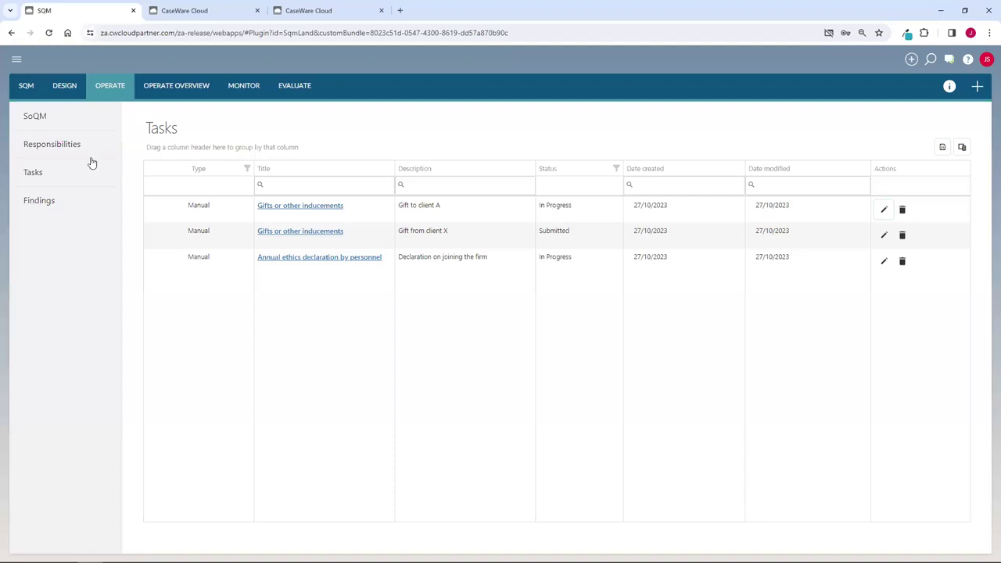
# Step: Examine the Operate findings, and display the task responses for "LTask-5 Annual ethics declaration by personnel" in the operate overview
pyautogui.click(39, 201)
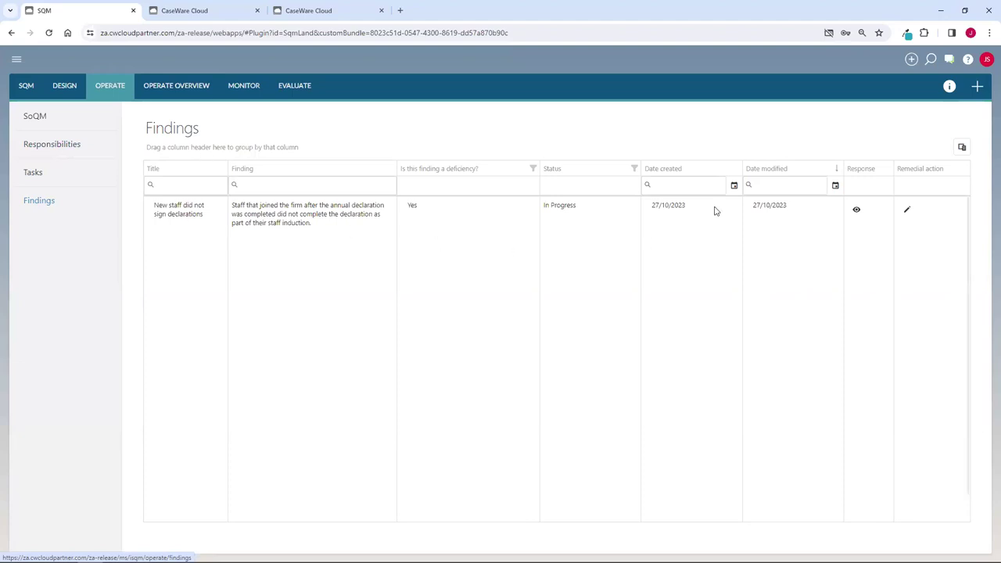
pyautogui.click(173, 91)
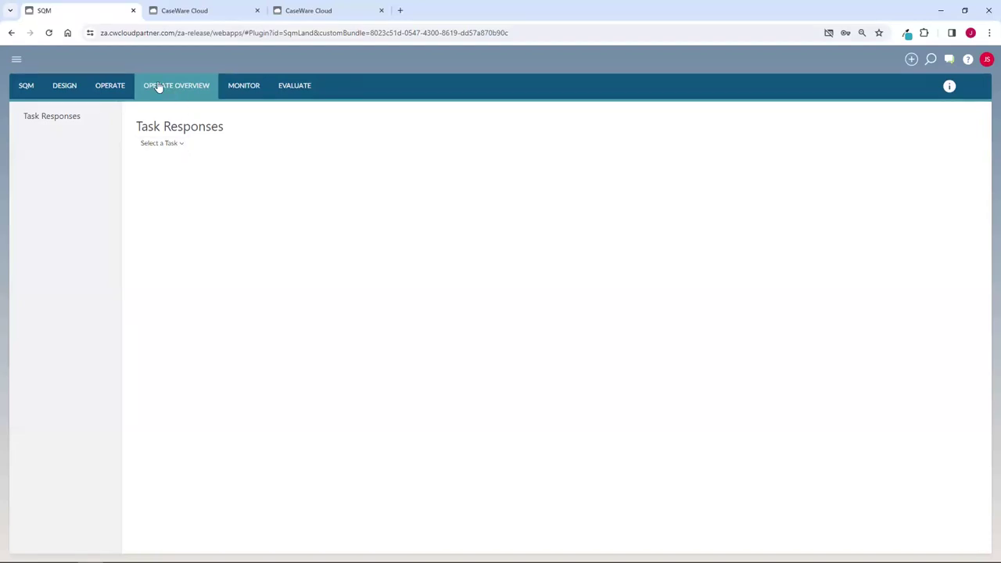
pyautogui.click(179, 146)
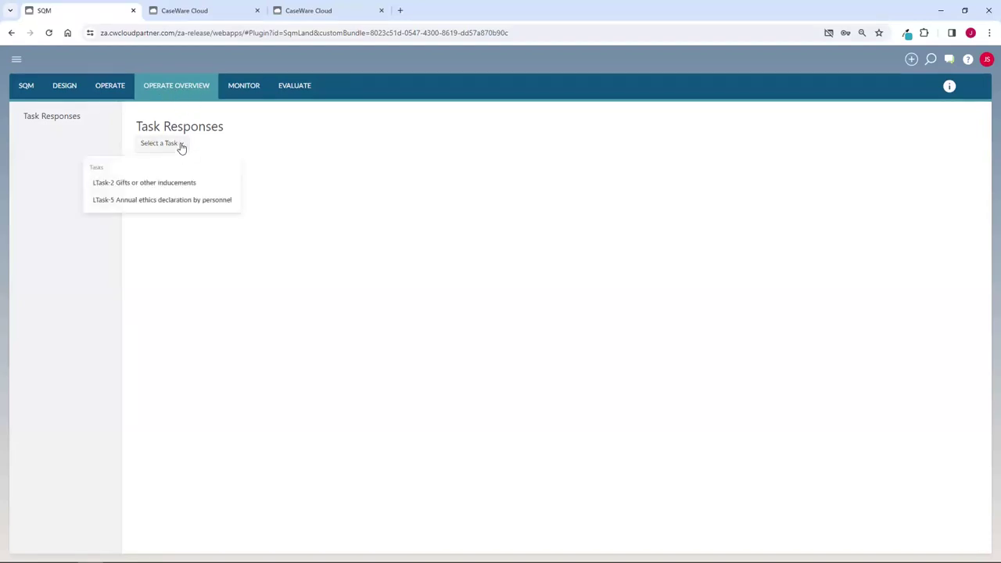
pyautogui.click(181, 201)
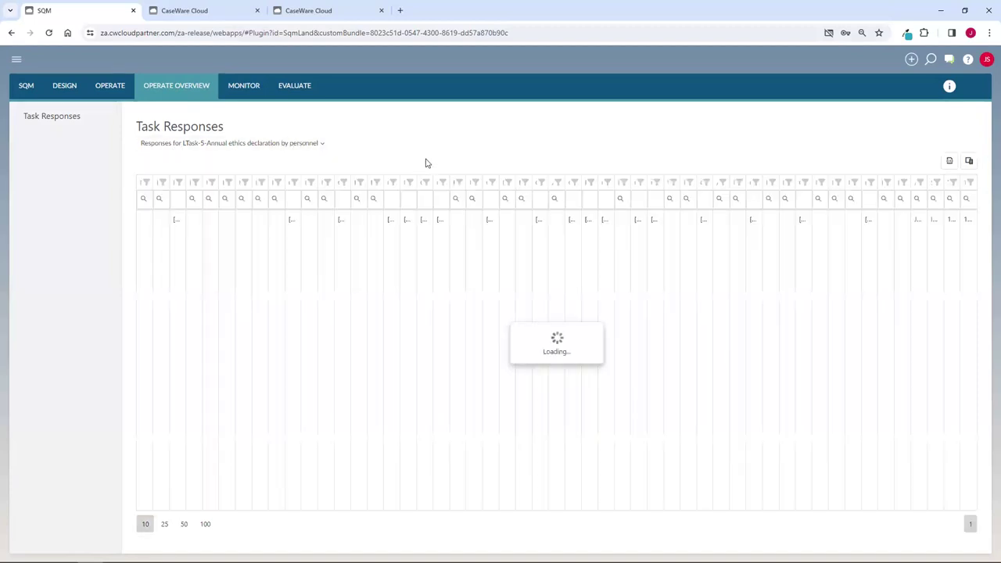
# Step: Open the column chooser for the task responses and hide several columns, including the information about financial assistance
pyautogui.click(968, 161)
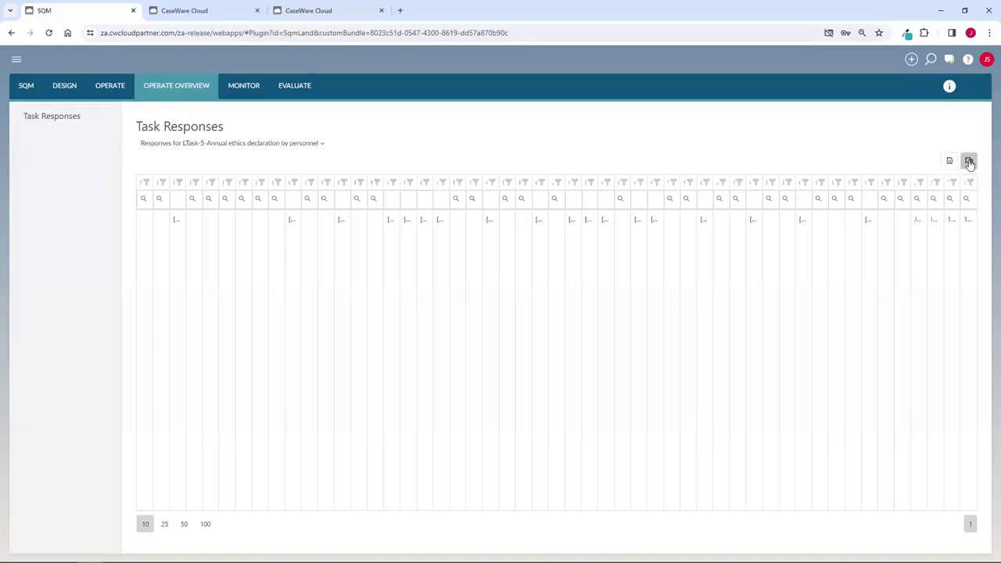
pyautogui.scroll(-3, 874, 463)
pyautogui.scroll(-2, 874, 462)
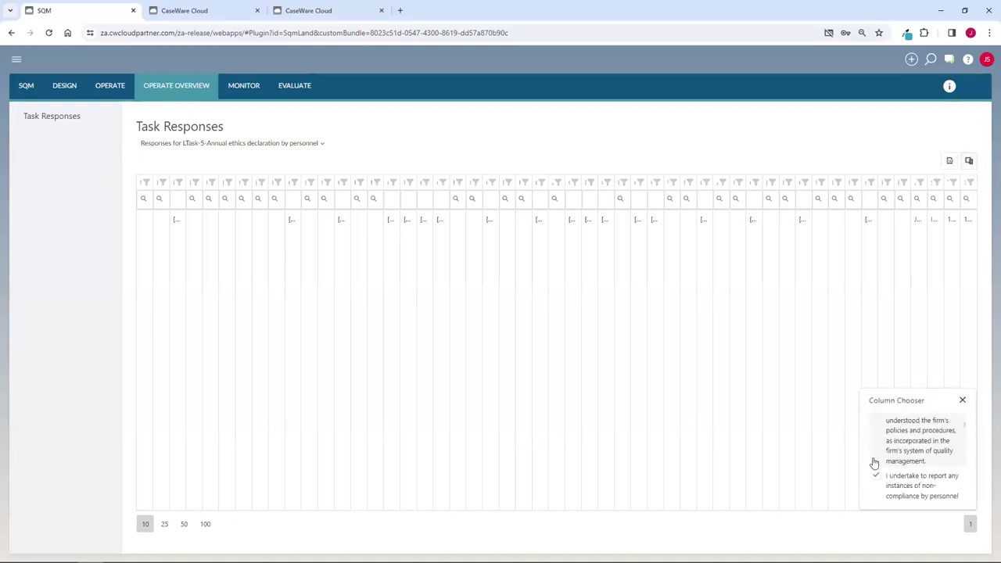
pyautogui.scroll(-1, 875, 473)
pyautogui.click(876, 481)
pyautogui.scroll(-2, 877, 481)
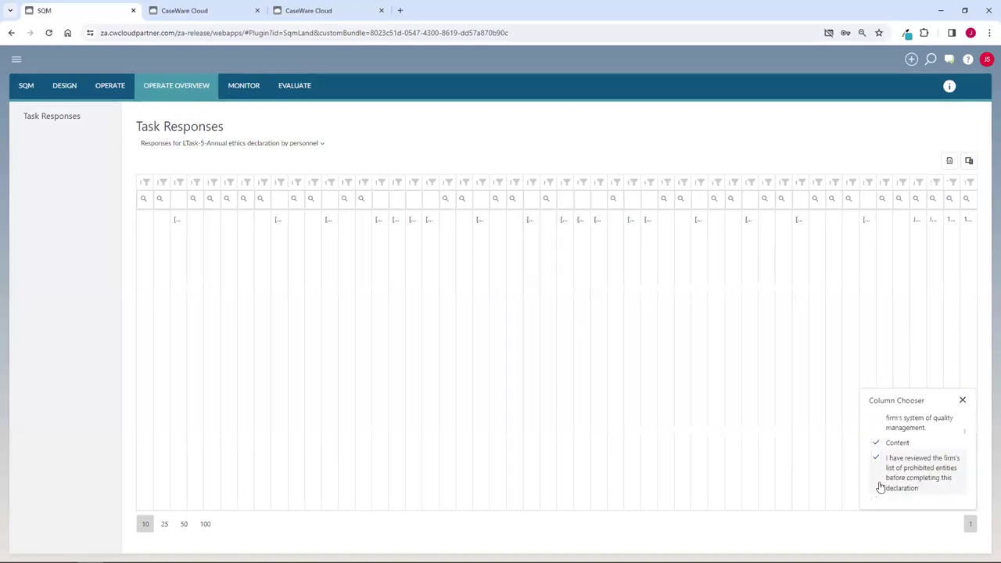
pyautogui.scroll(-2, 876, 448)
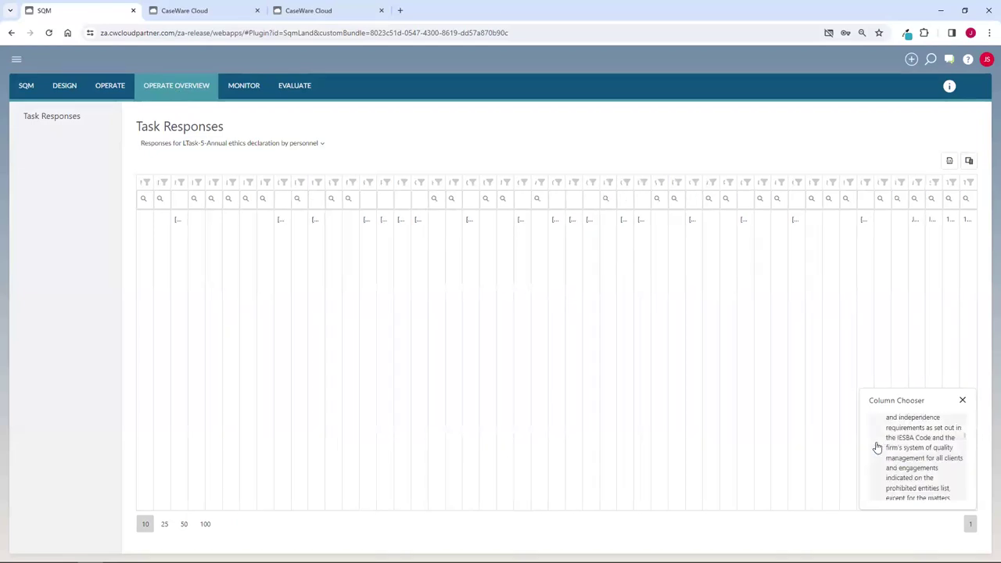
pyautogui.click(876, 469)
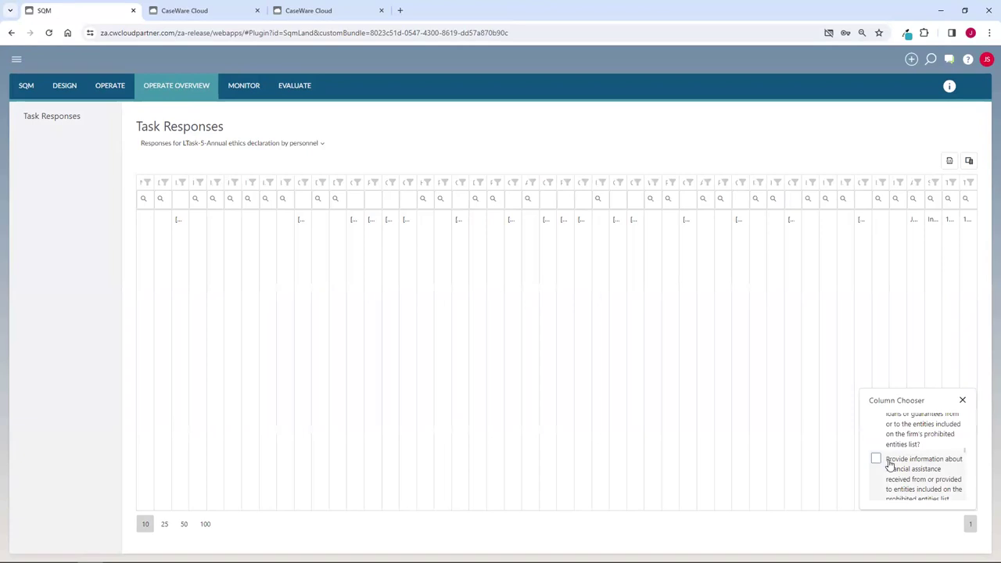
# Step: Hide further response columns, including those on insufficient competence, litigation involvement and criminal liability for failing to comply
pyautogui.scroll(-2, 878, 463)
pyautogui.click(876, 464)
pyautogui.click(876, 423)
pyautogui.click(876, 467)
pyautogui.click(876, 482)
pyautogui.click(895, 451)
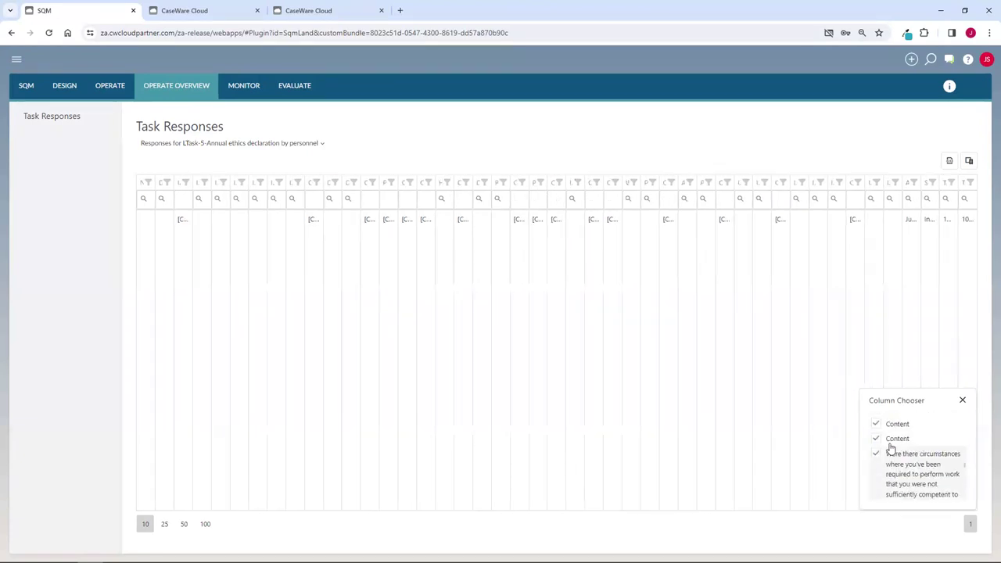
pyautogui.click(876, 433)
pyautogui.scroll(-2, 879, 473)
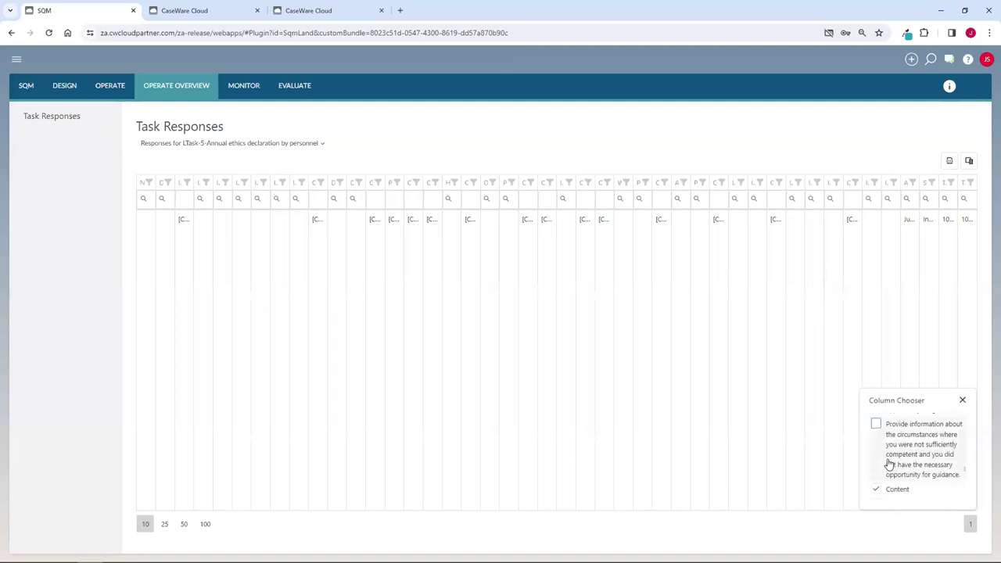
pyautogui.click(875, 493)
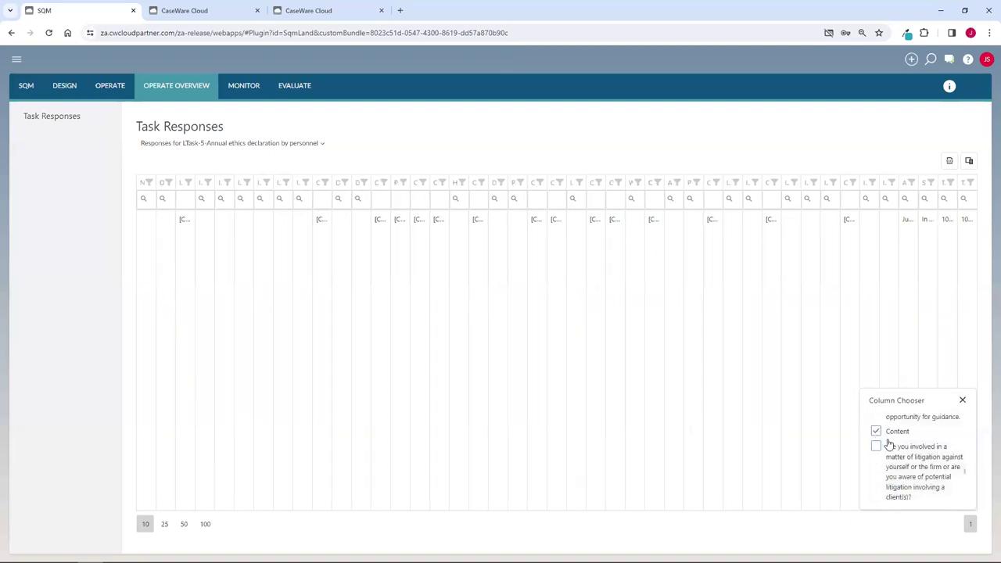
pyautogui.click(894, 449)
pyautogui.click(876, 459)
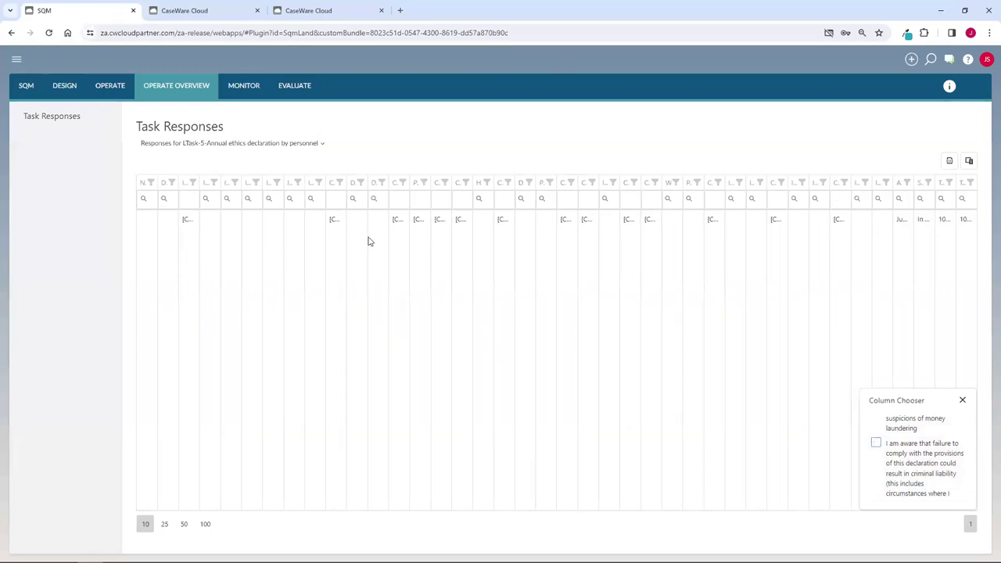
# Step: Widen the assignee and Status columns of the task responses so their contents can be read
pyautogui.moveTo(889, 182); pyautogui.dragTo(670, 175)
pyautogui.moveTo(892, 183); pyautogui.dragTo(913, 221)
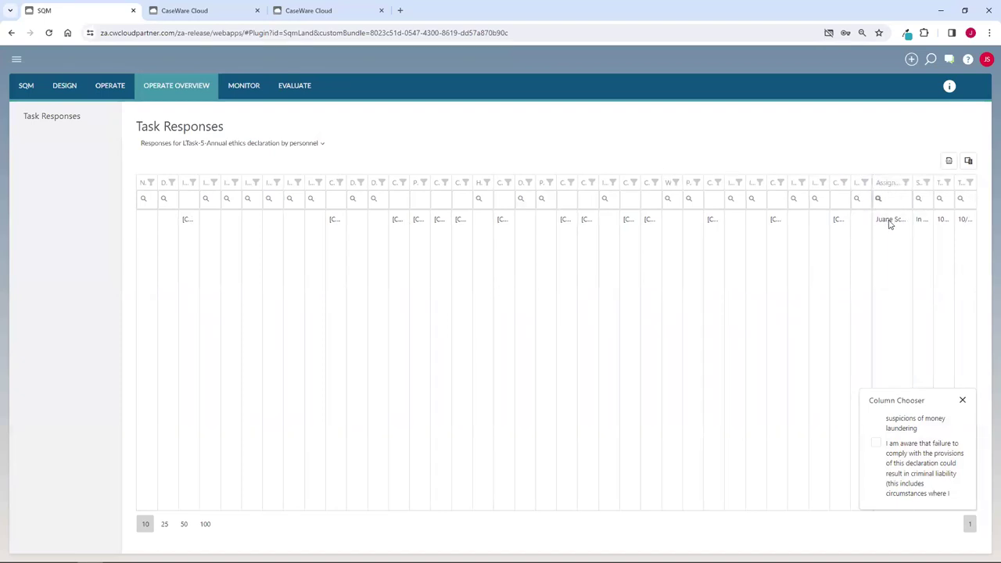
pyautogui.moveTo(933, 182); pyautogui.dragTo(942, 204)
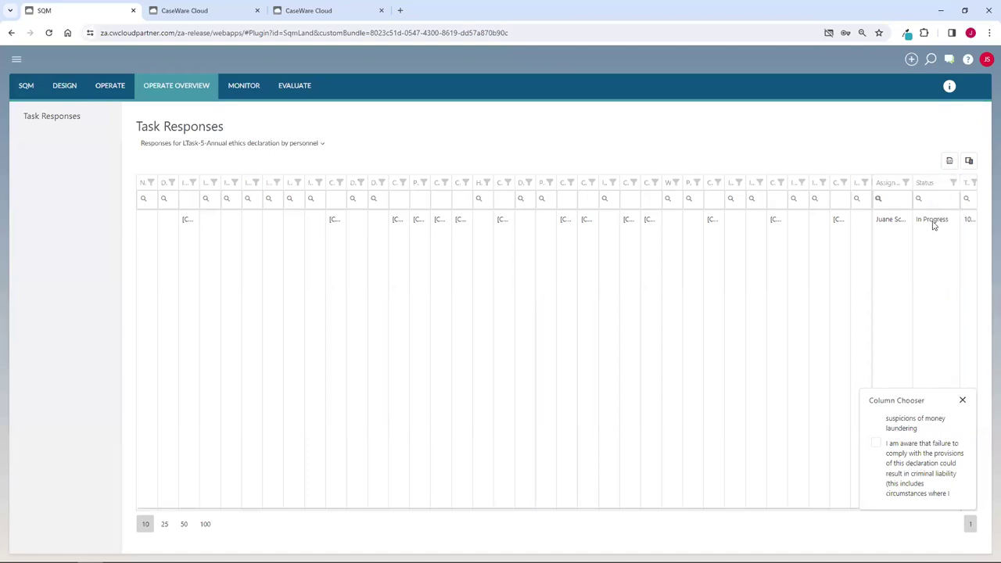
# Step: Close the column chooser of the task responses and look through the kinds of items that can be created in the cloud
pyautogui.click(962, 402)
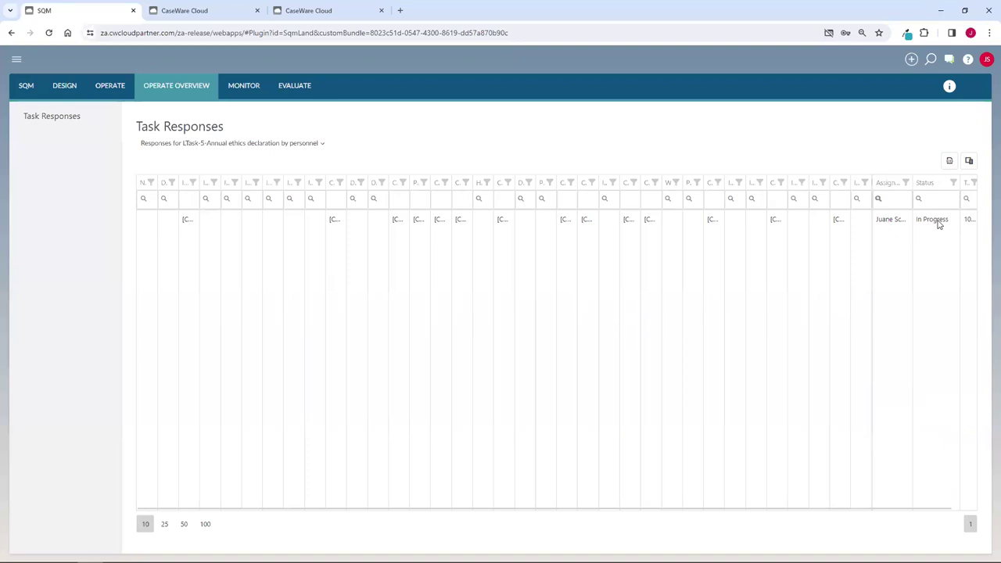
pyautogui.click(911, 59)
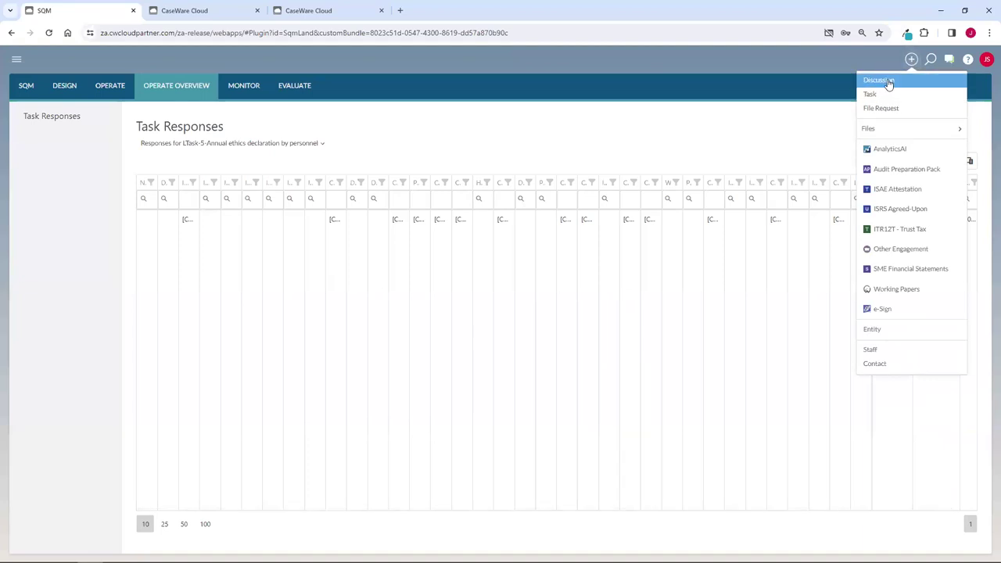
pyautogui.click(776, 133)
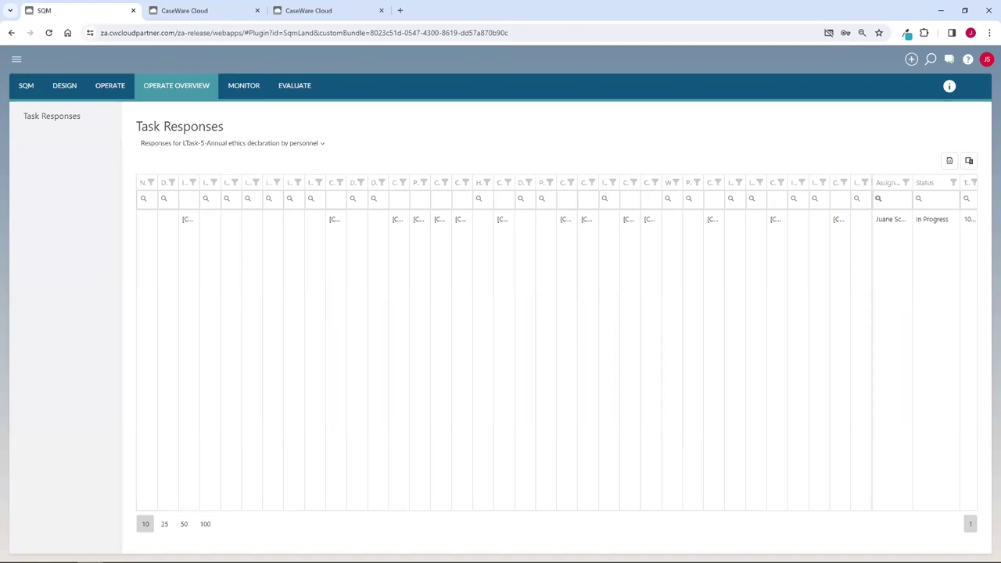
# Step: Look at the Monitor module and the Monitor Reports reached from Design, and return to the Monitor module's Understanding page
pyautogui.click(248, 91)
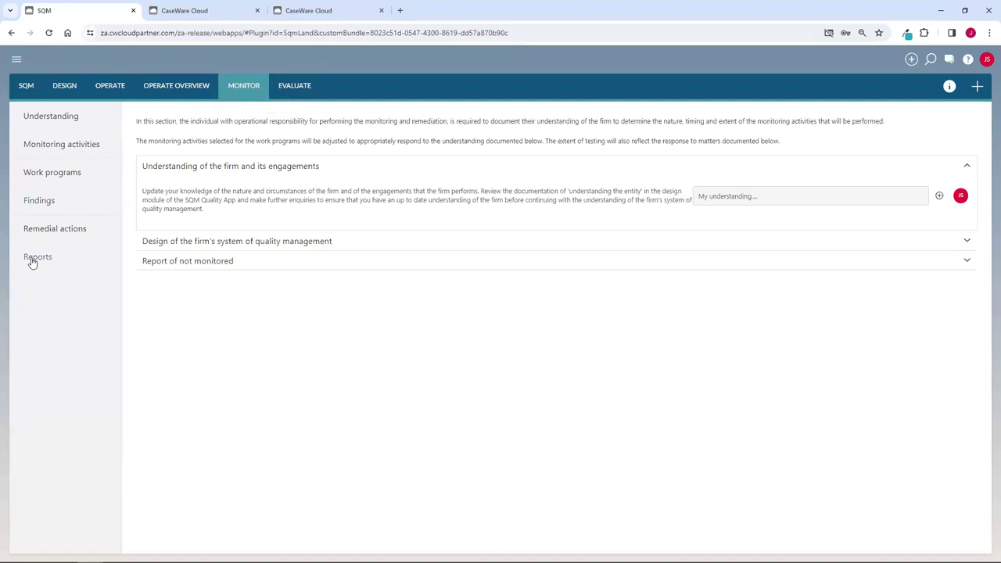
pyautogui.click(63, 85)
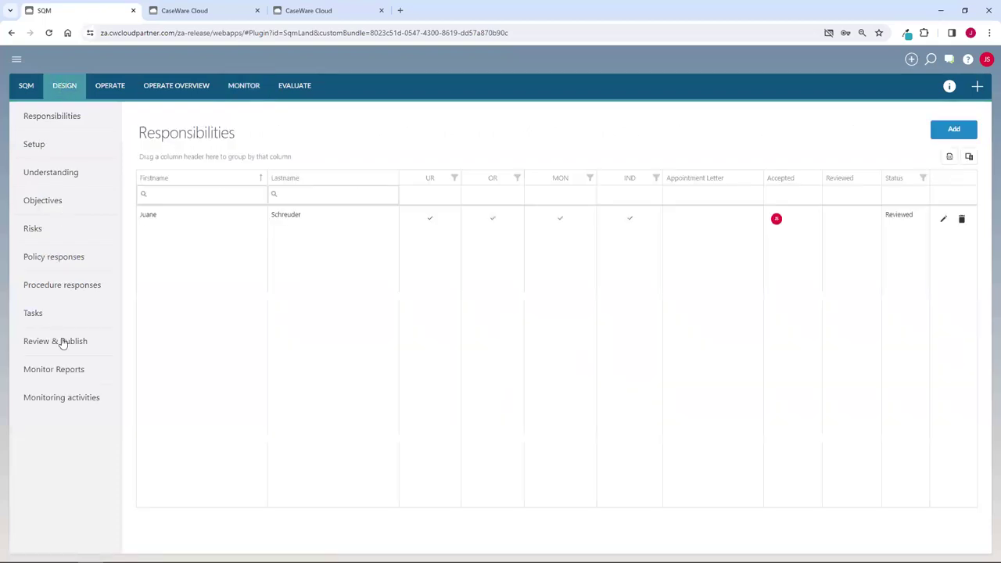
pyautogui.click(66, 376)
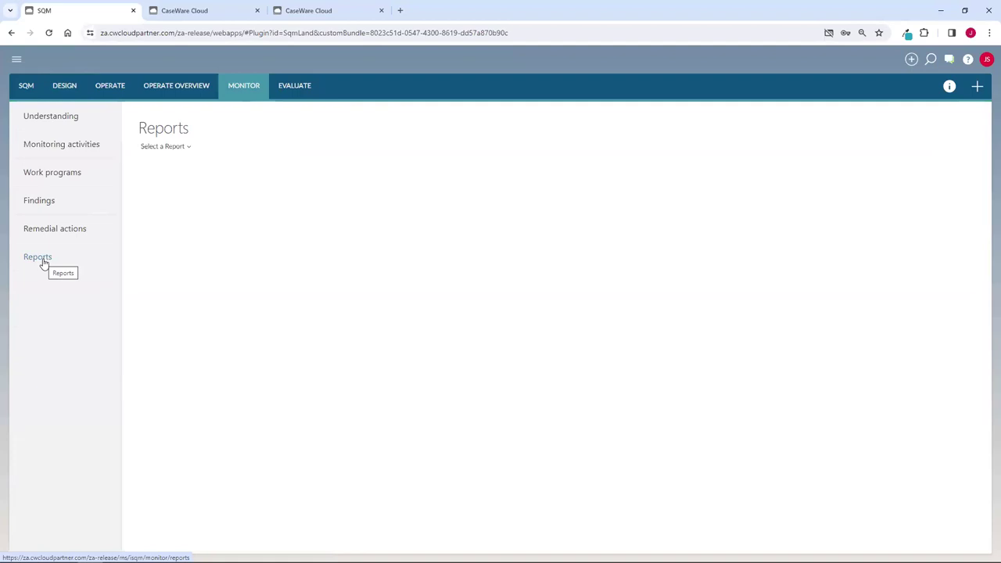
pyautogui.click(36, 123)
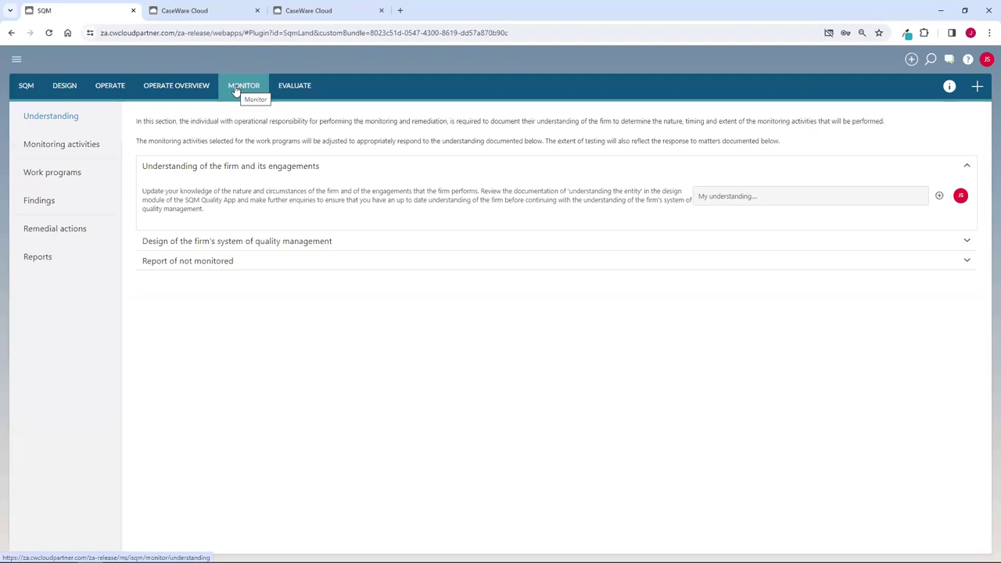
pyautogui.click(235, 88)
# Step: Review the questions under "Design of the firm's system of quality management", including the annotation form for the complaints response, and collapse the section
pyautogui.click(406, 245)
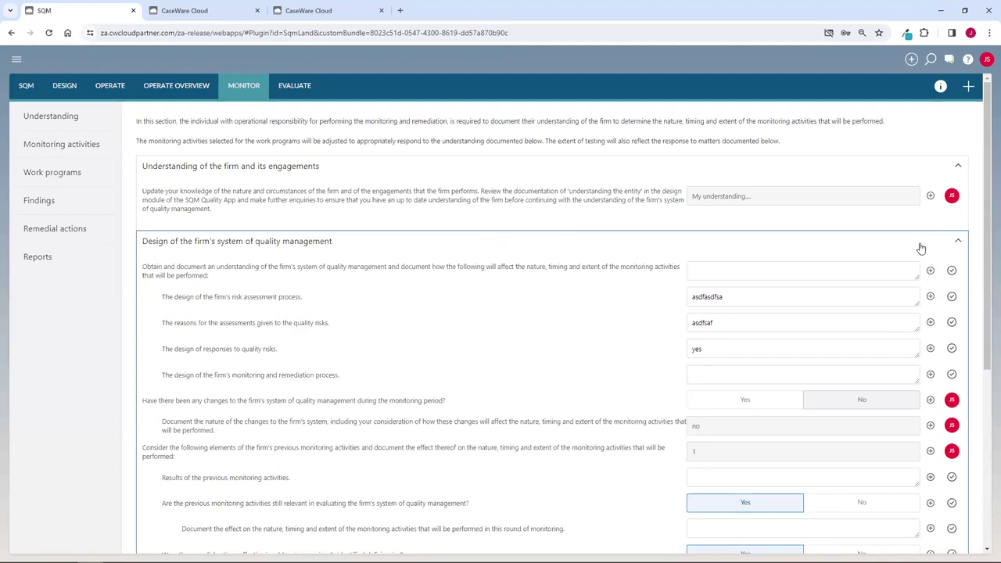
pyautogui.scroll(-1, 712, 261)
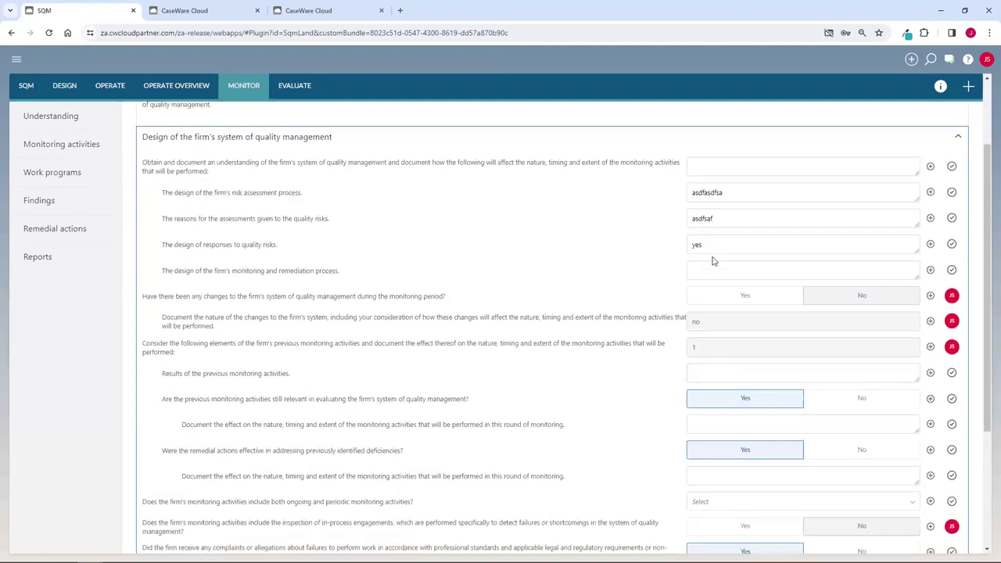
pyautogui.scroll(-2, 712, 261)
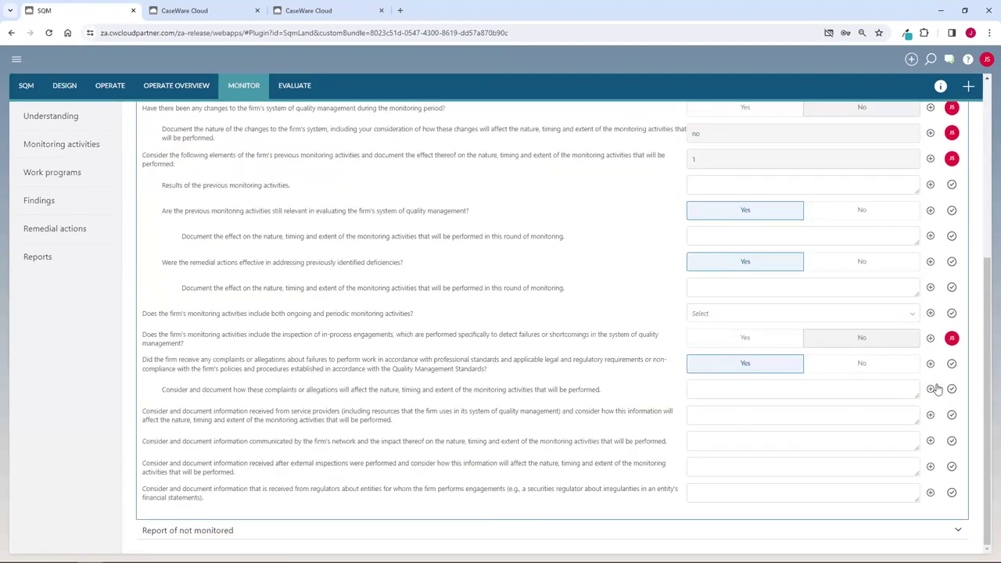
pyautogui.click(930, 388)
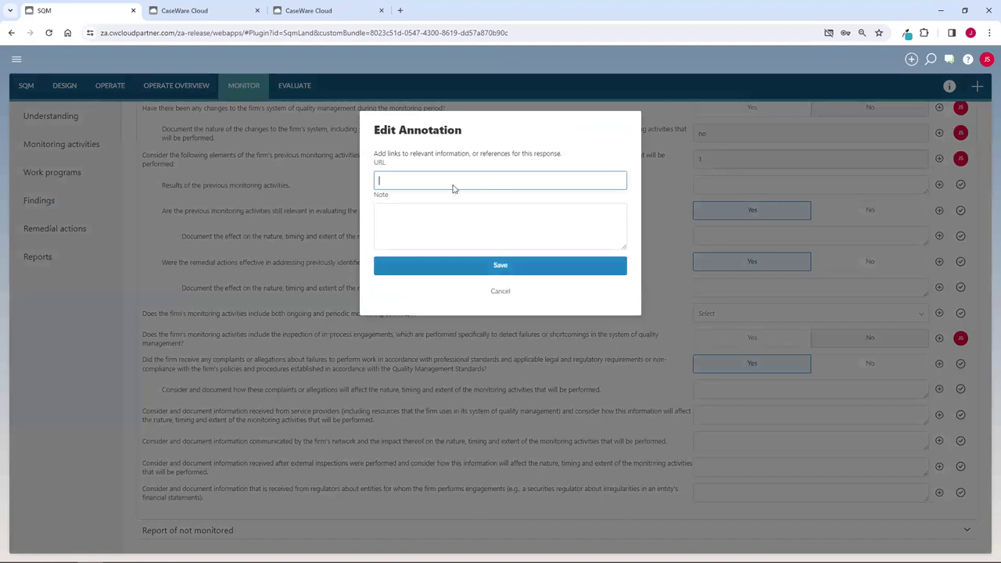
pyautogui.click(501, 296)
pyautogui.click(500, 306)
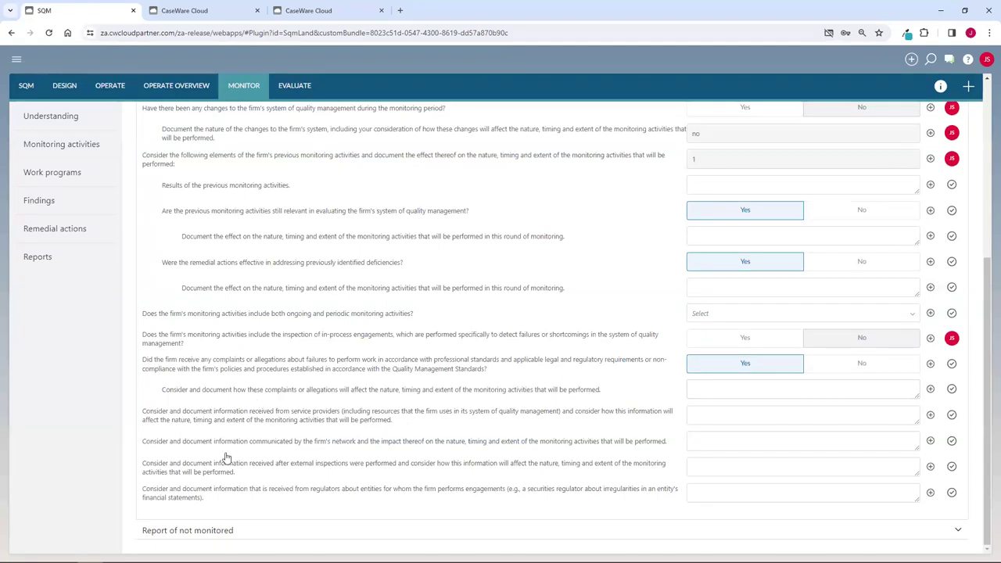
pyautogui.scroll(2, 322, 328)
pyautogui.scroll(5, 312, 297)
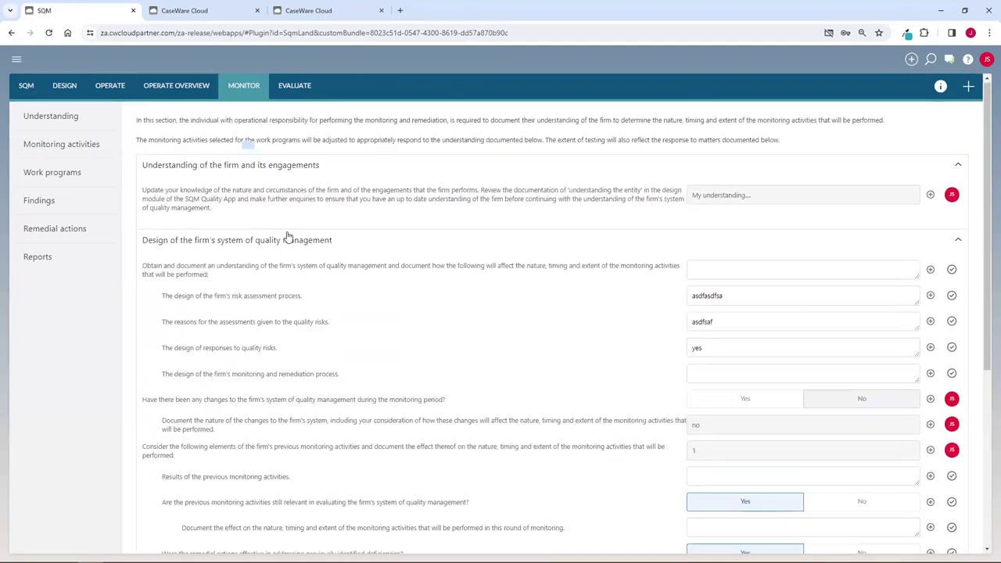
pyautogui.click(290, 244)
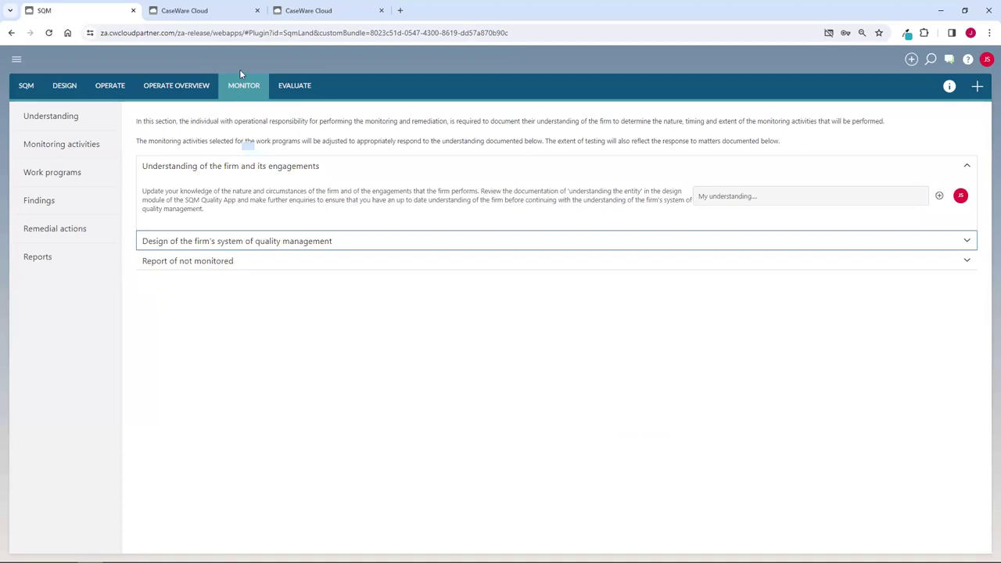
# Step: Examine the objectives and procedures listed in the "Report of not monitored" on the Understanding page and collapse the report
pyautogui.click(241, 262)
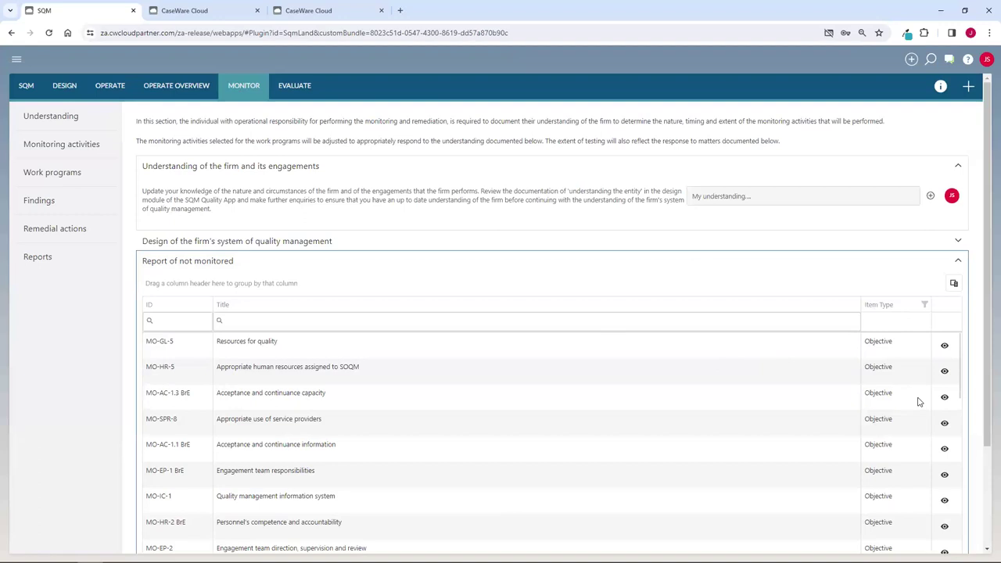
pyautogui.scroll(-10, 920, 401)
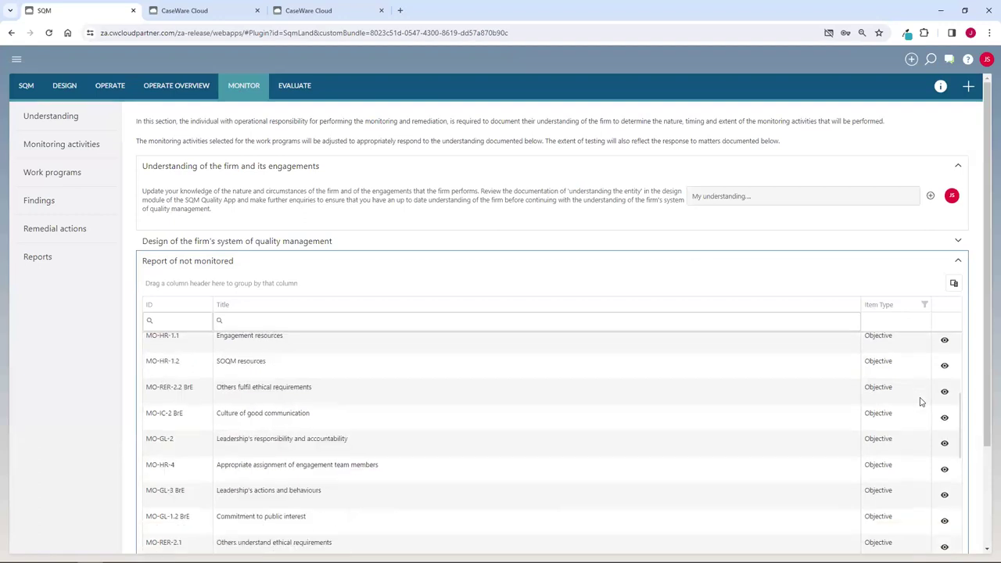
pyautogui.scroll(-6, 920, 402)
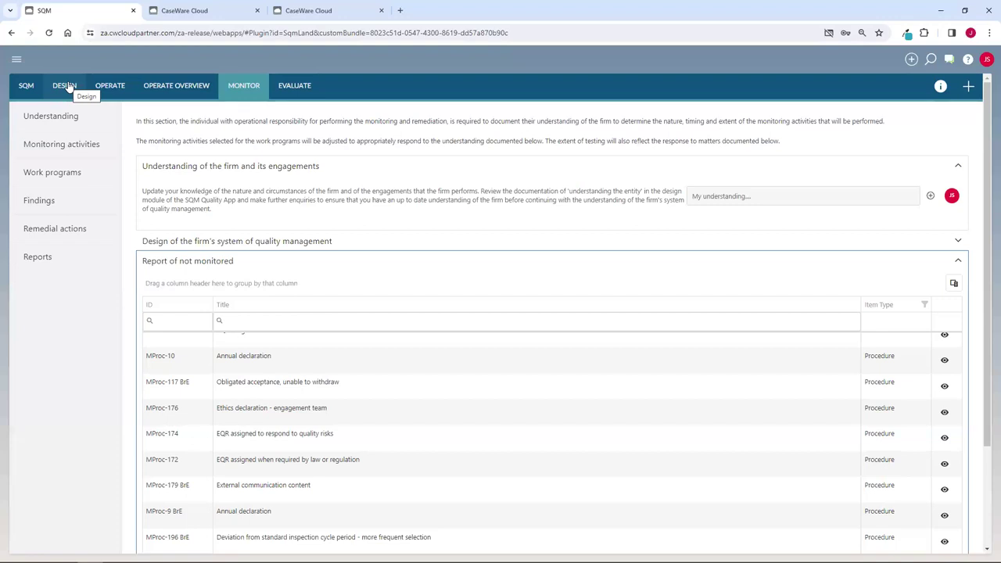
pyautogui.click(64, 147)
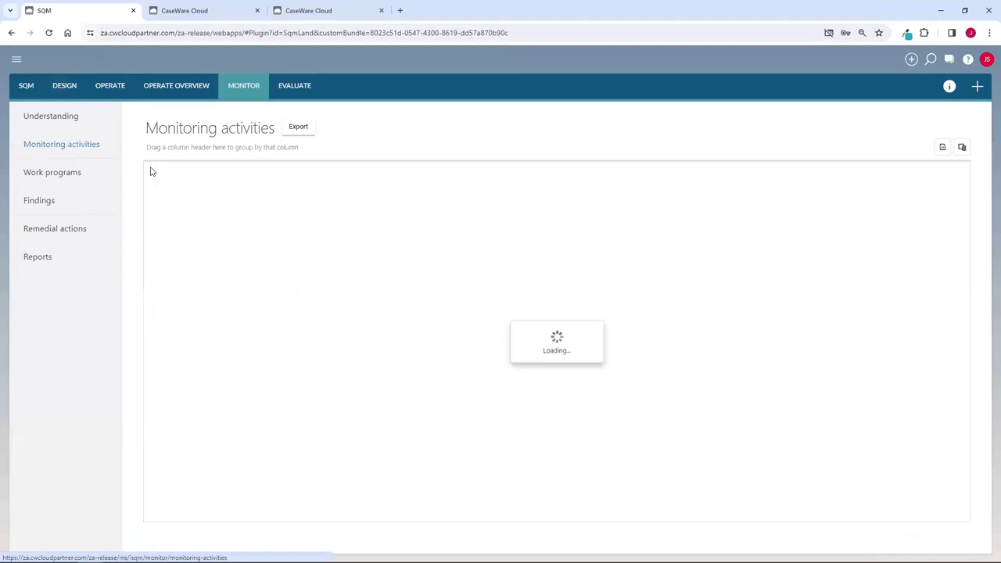
pyautogui.click(49, 117)
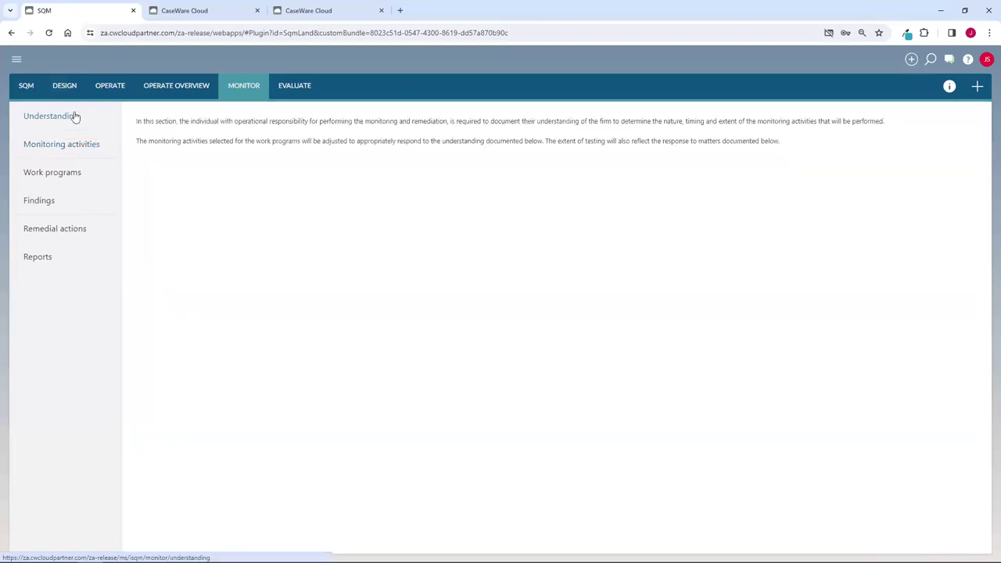
pyautogui.click(287, 264)
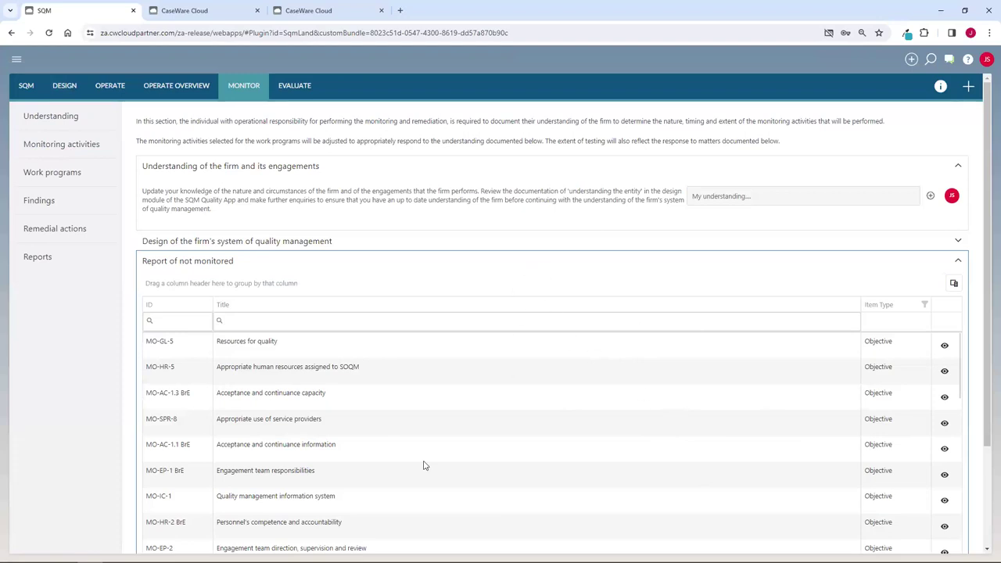
pyautogui.click(261, 266)
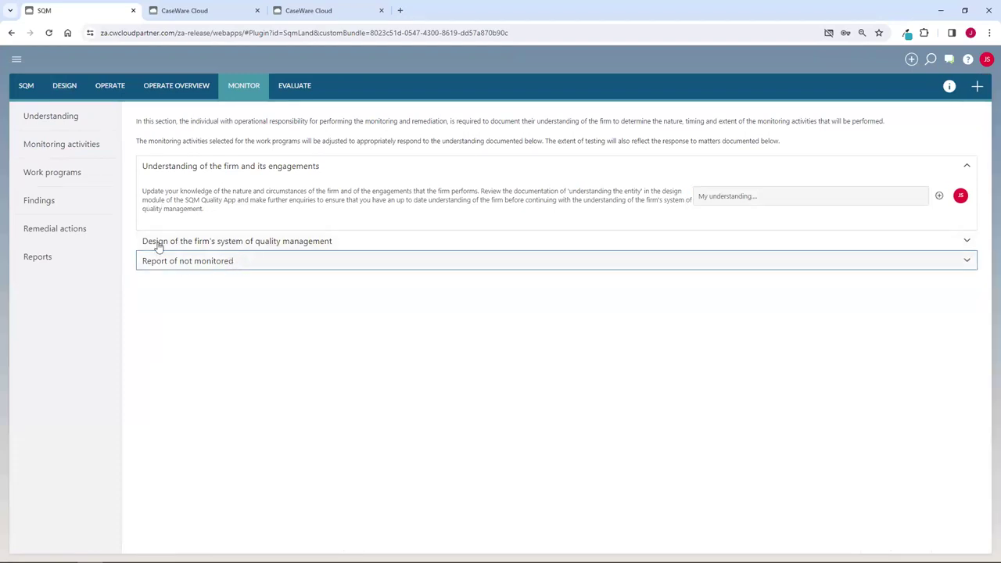
# Step: Filter the monitoring activities by the title "induce", and review the details and linked items of "Inducements, including gifts"
pyautogui.click(74, 150)
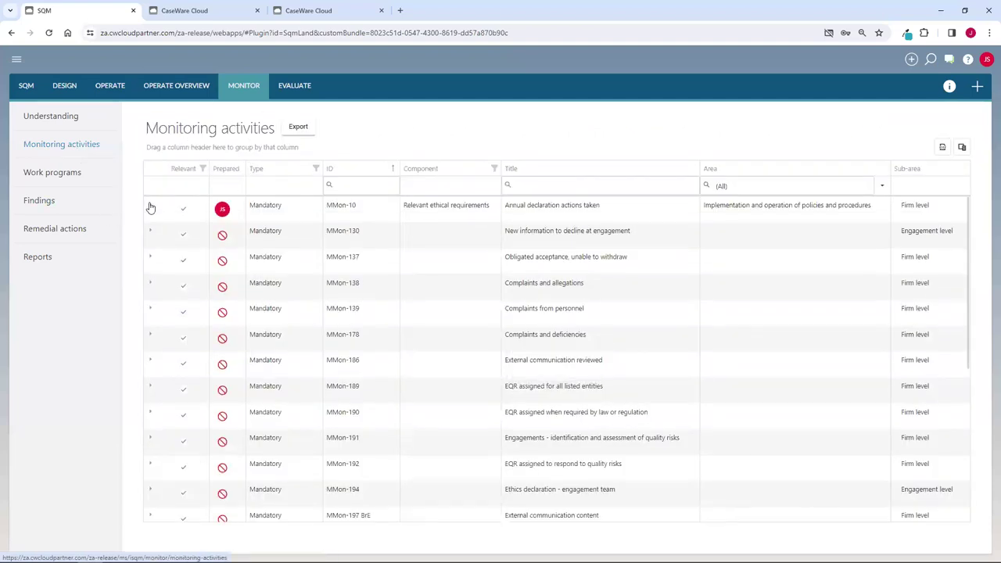
pyautogui.click(564, 186)
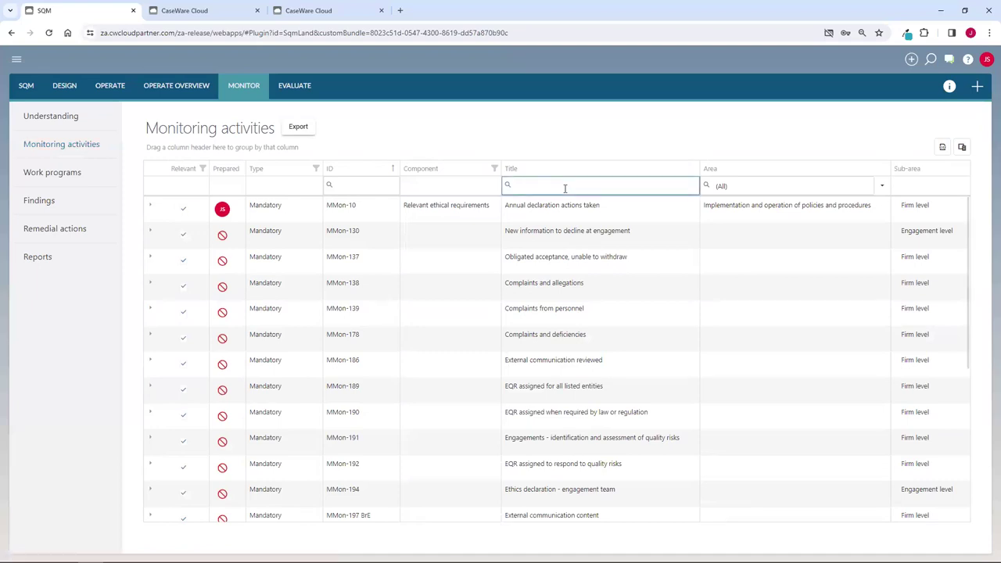
pyautogui.write('induce')
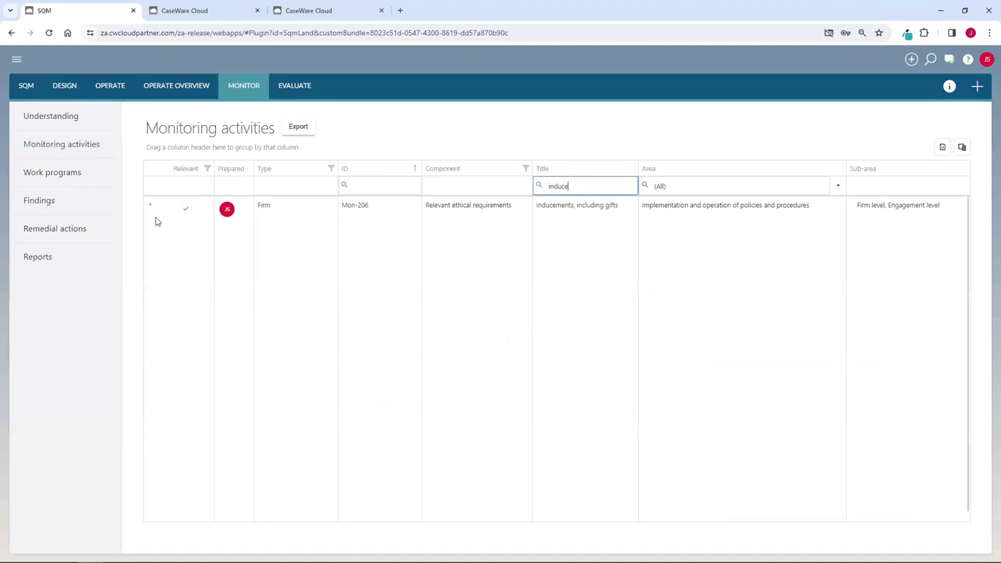
pyautogui.click(152, 208)
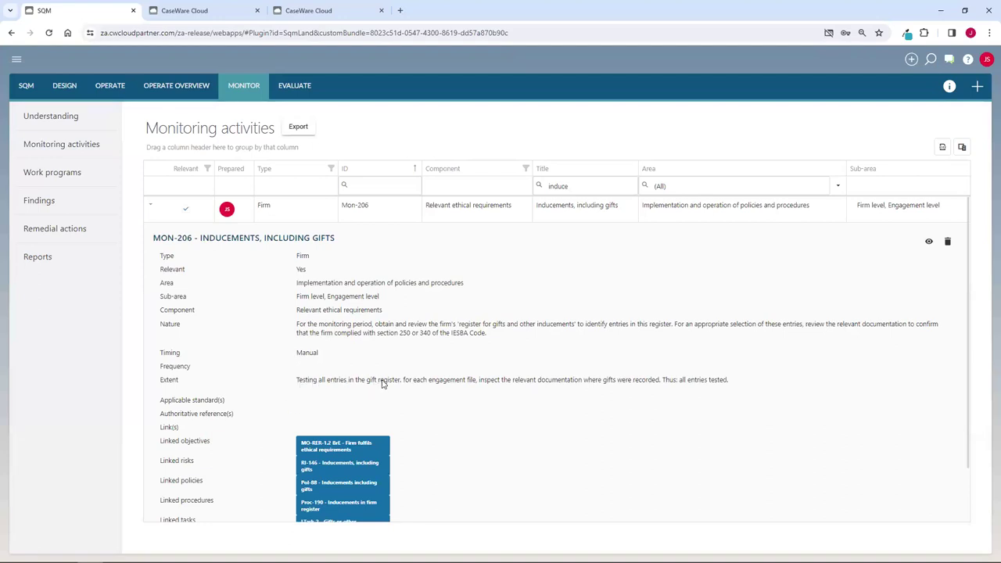
pyautogui.scroll(-2, 404, 384)
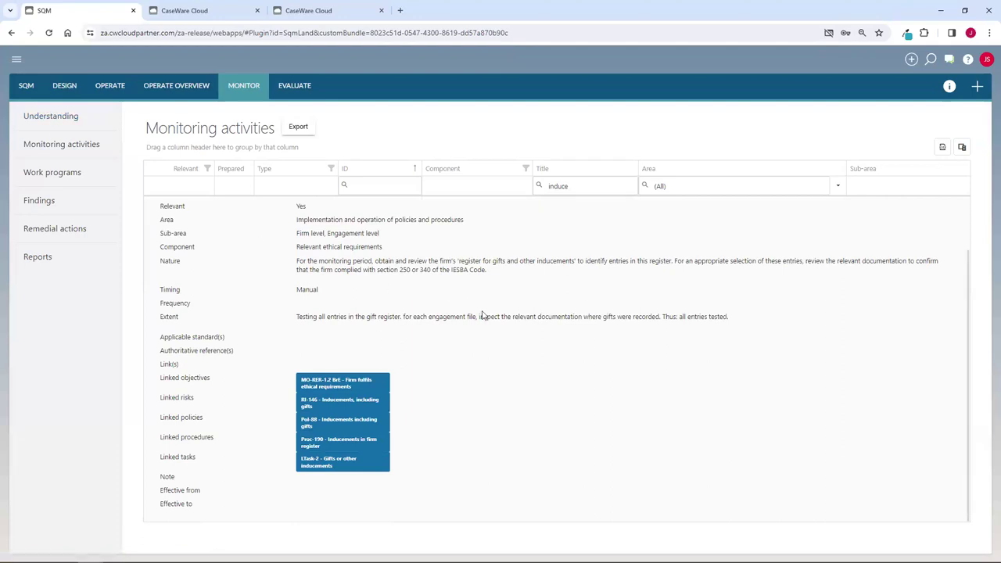
pyautogui.scroll(3, 313, 258)
pyautogui.click(150, 205)
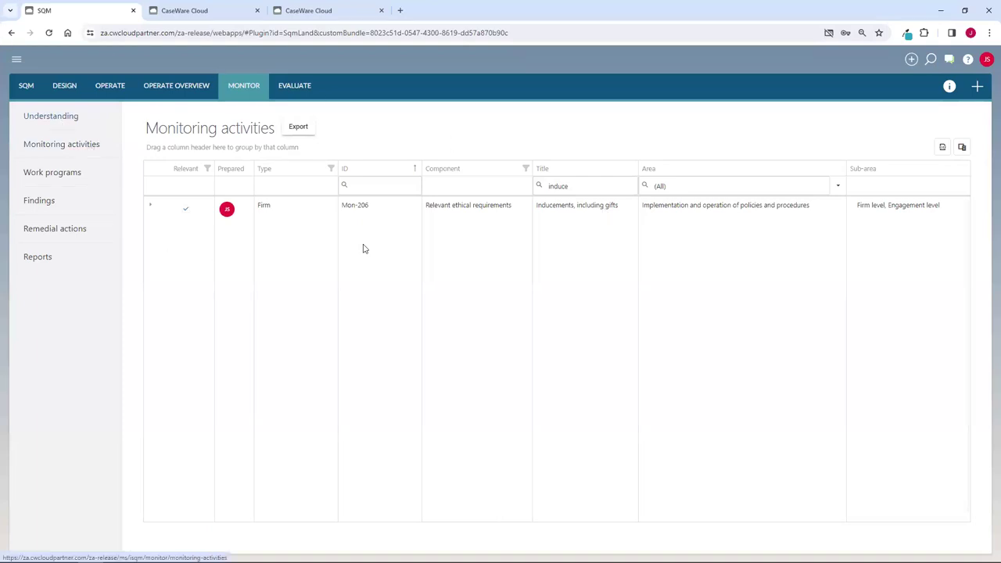
# Step: Filter the "Report of not monitored" by the title "declaration" and display the options for adding a monitor activity or work program
pyautogui.click(64, 119)
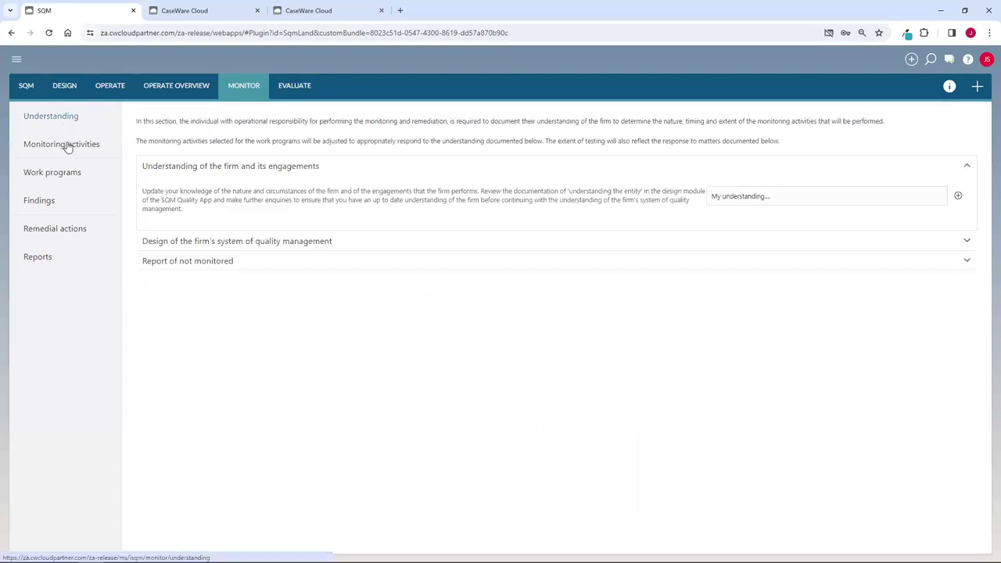
pyautogui.click(175, 263)
pyautogui.click(312, 321)
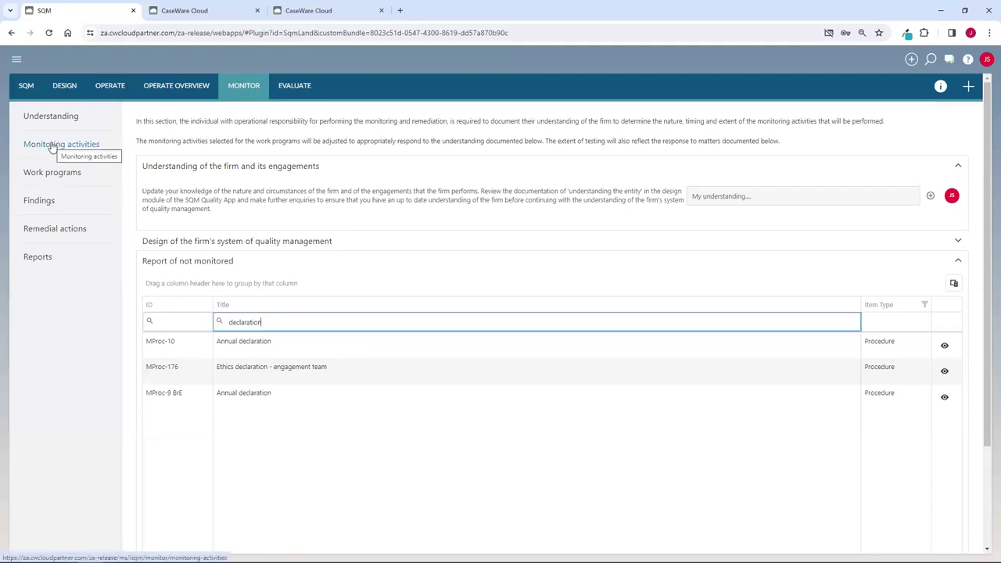
pyautogui.click(970, 89)
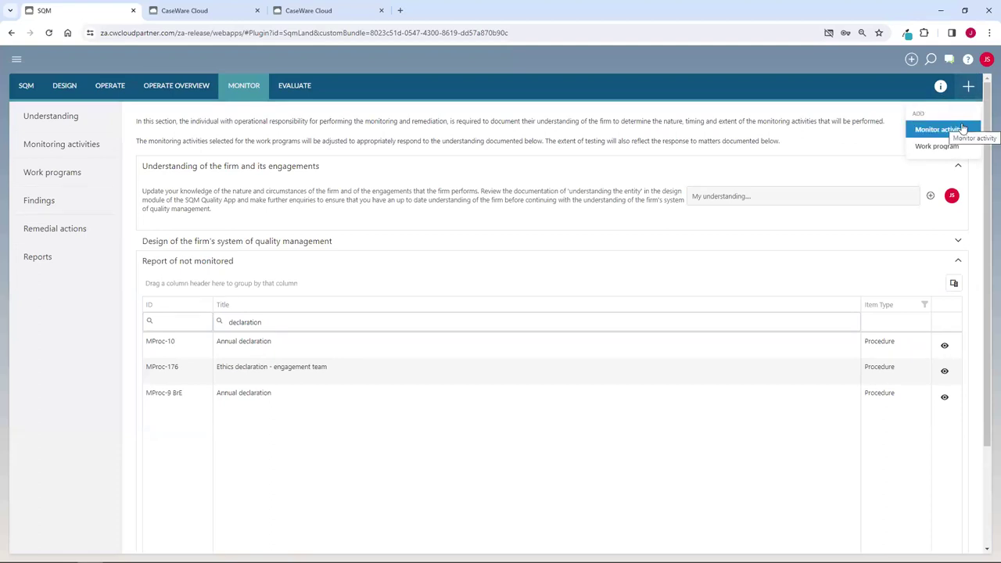
# Step: Open the work program "Monitoring October re Ethical requirements at firm level" and display its finding "New staff did not sign declarations" under "Annual declaration actions taken"
pyautogui.click(47, 180)
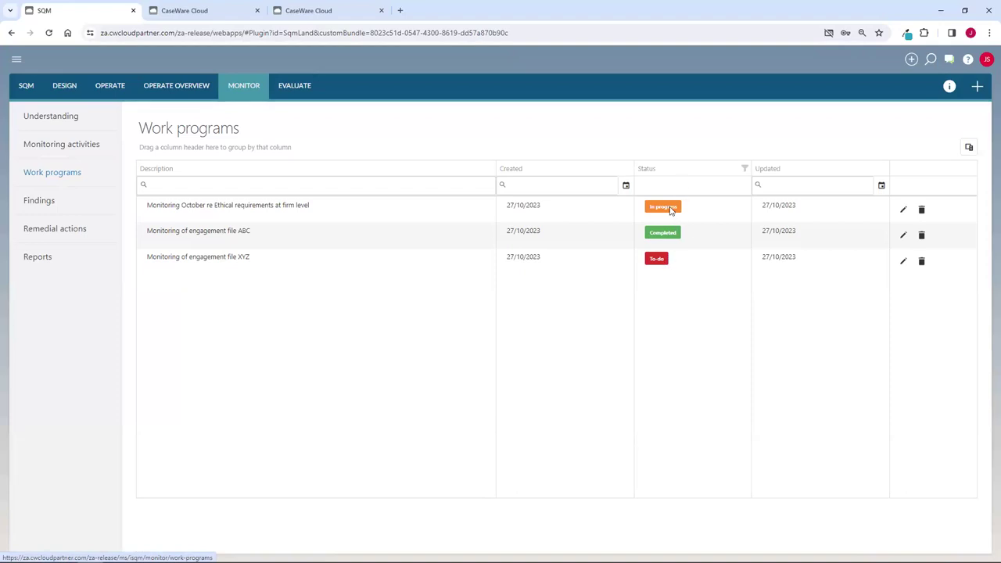
pyautogui.click(901, 211)
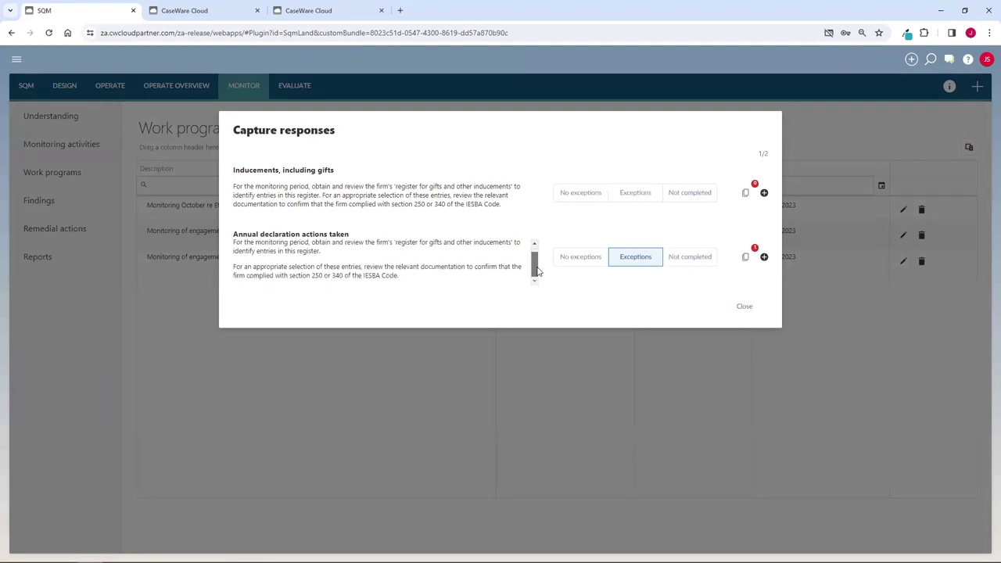
pyautogui.scroll(-1, 537, 260)
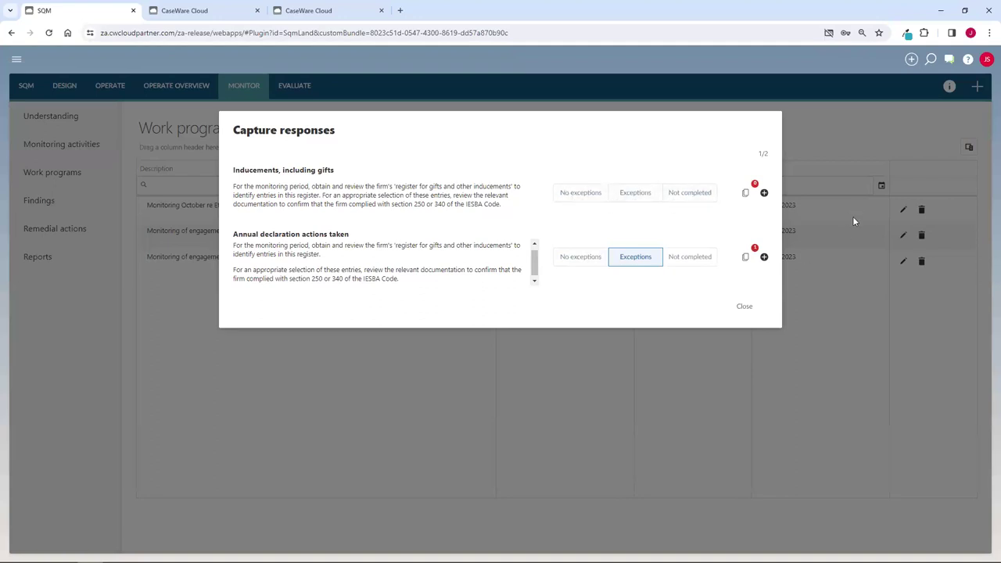
pyautogui.click(748, 259)
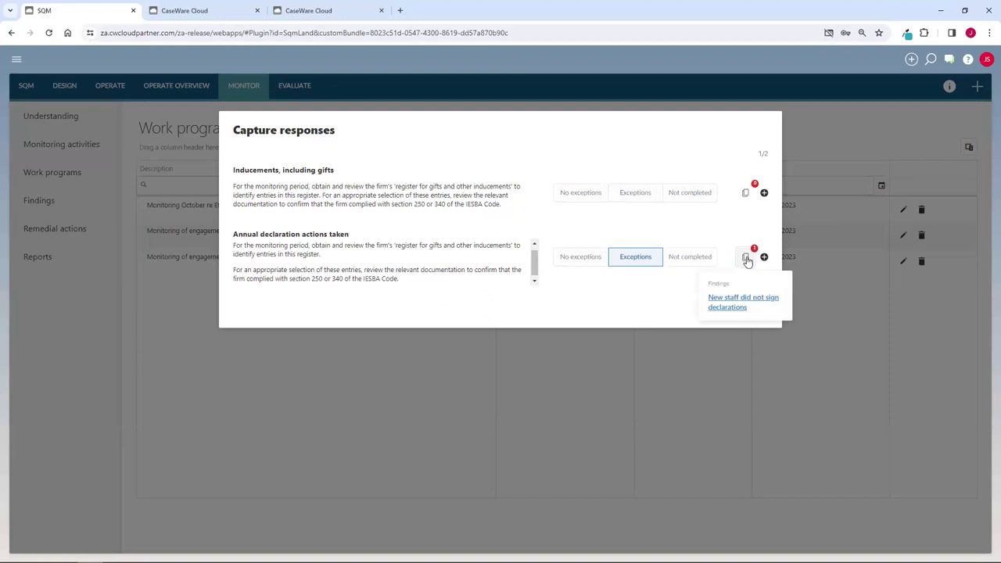
pyautogui.click(744, 301)
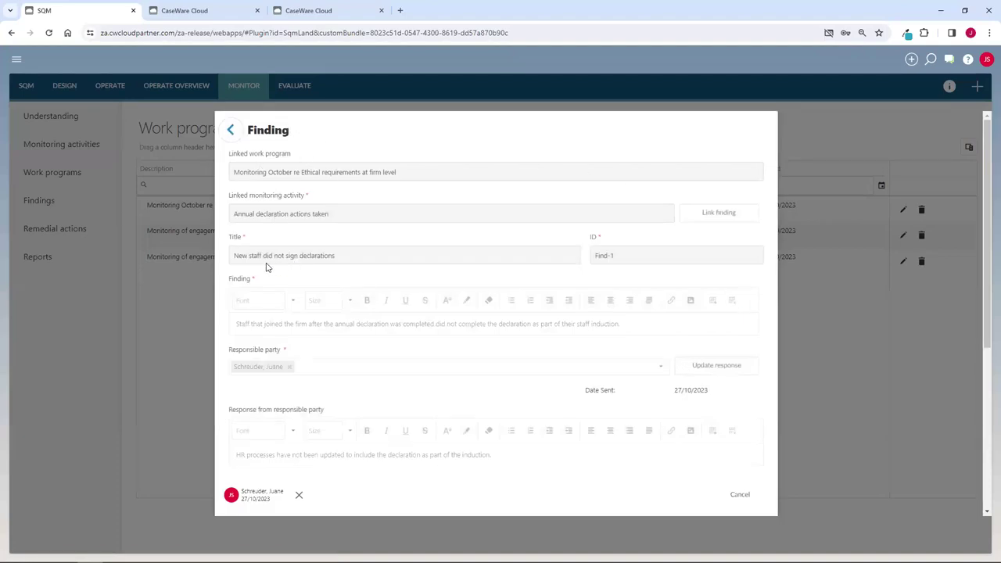
# Step: Review the finding's responsible party response, deficiency classification and remedial action section, and close the finding
pyautogui.scroll(-1, 384, 297)
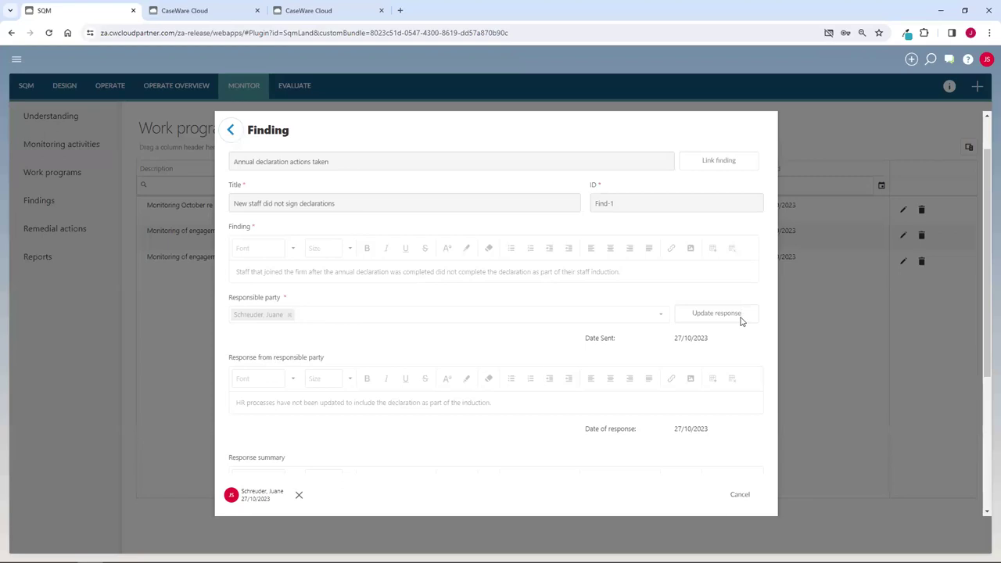
pyautogui.scroll(-3, 399, 375)
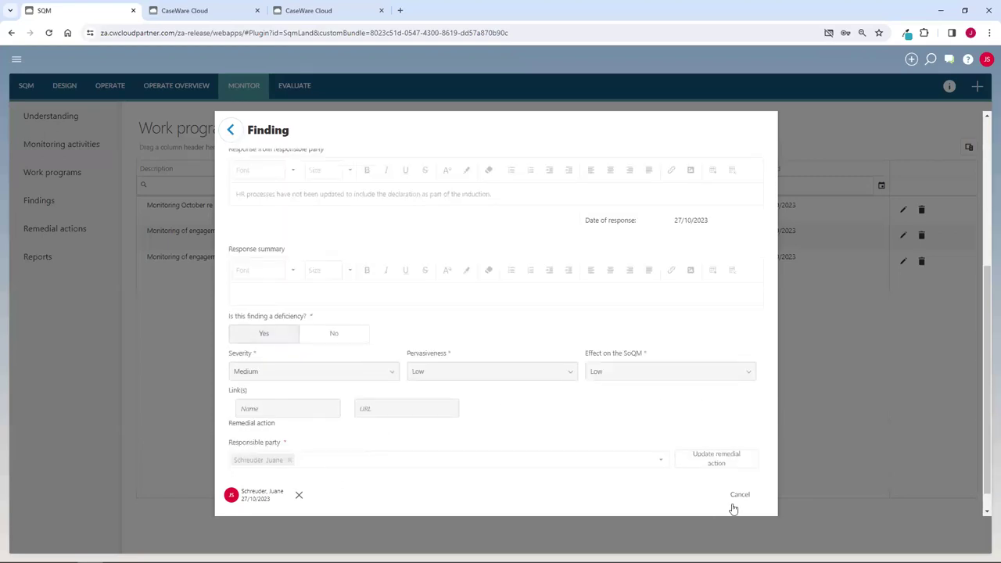
pyautogui.click(743, 496)
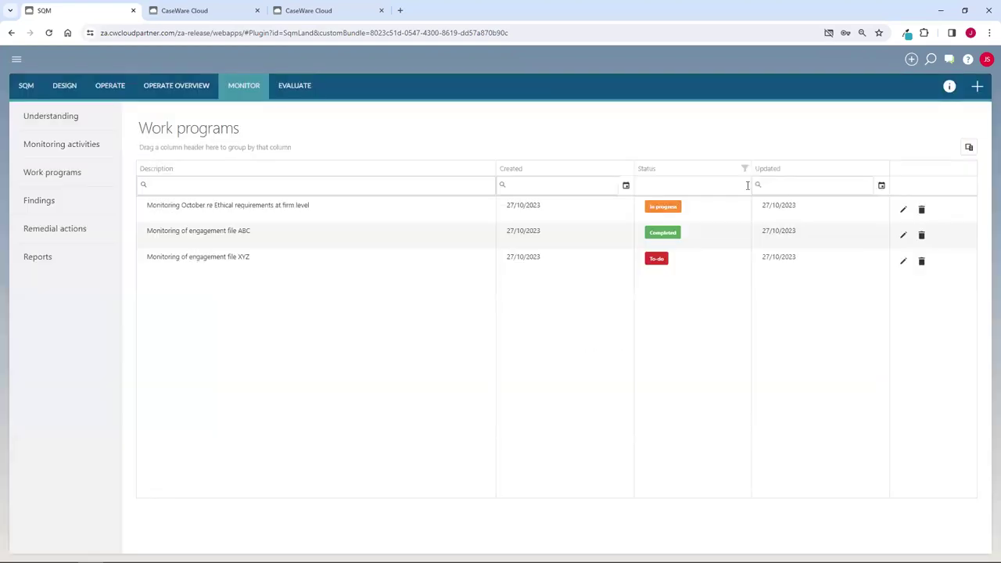
# Step: View the submitted response to "New staff did not sign declarations" from the Operate findings, and return to SQM
pyautogui.click(110, 88)
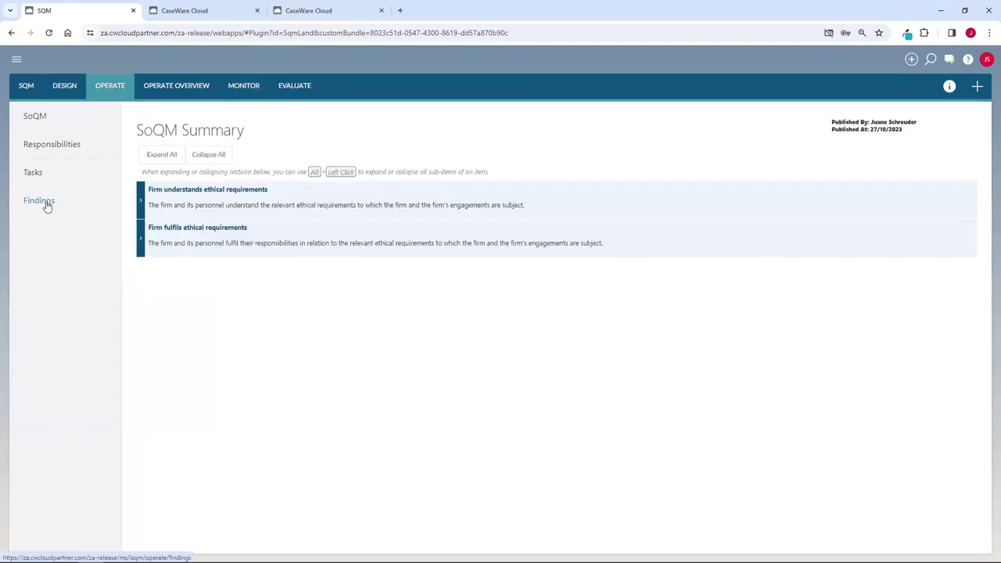
pyautogui.click(30, 205)
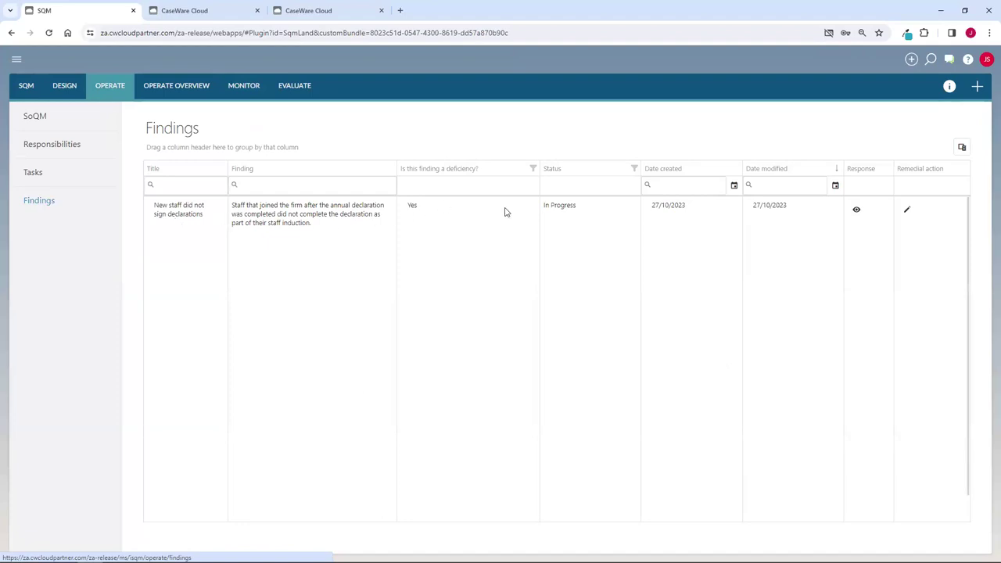
pyautogui.click(855, 210)
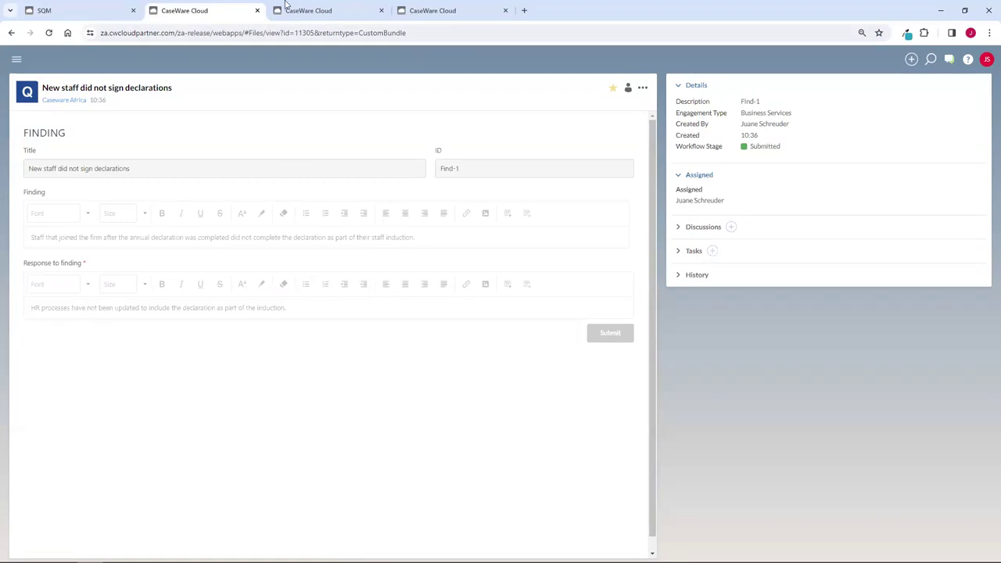
pyautogui.click(94, 11)
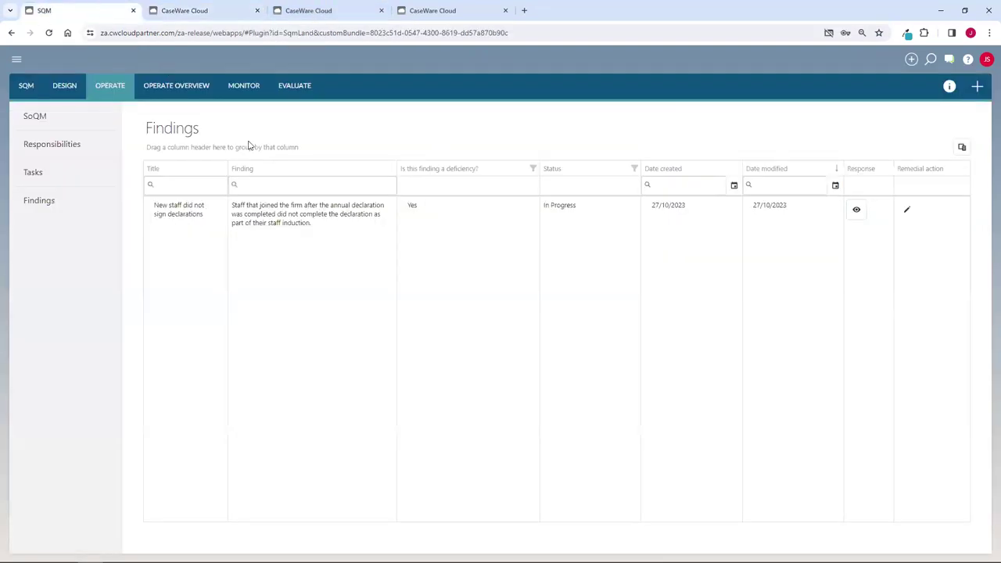
# Step: Open the finding "New staff did not sign declarations" from the Monitor findings, review its response, deficiency ratings and remedial action section, and close it
pyautogui.click(240, 88)
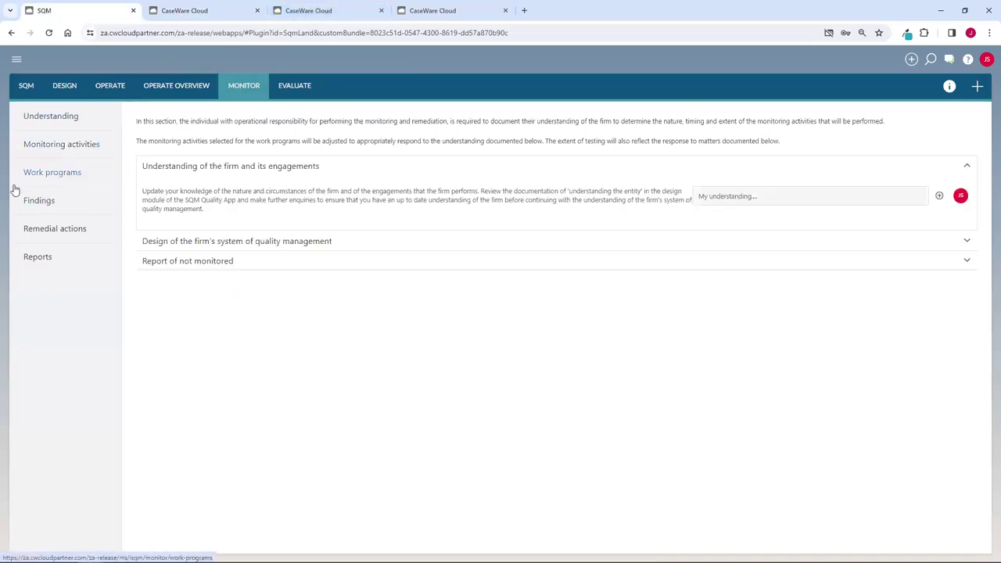
pyautogui.click(29, 204)
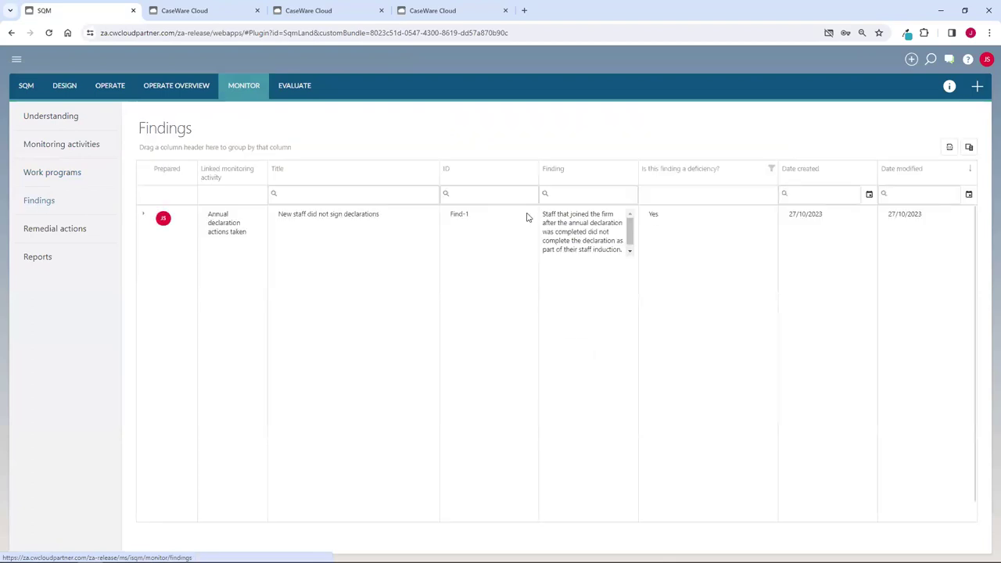
pyautogui.click(143, 214)
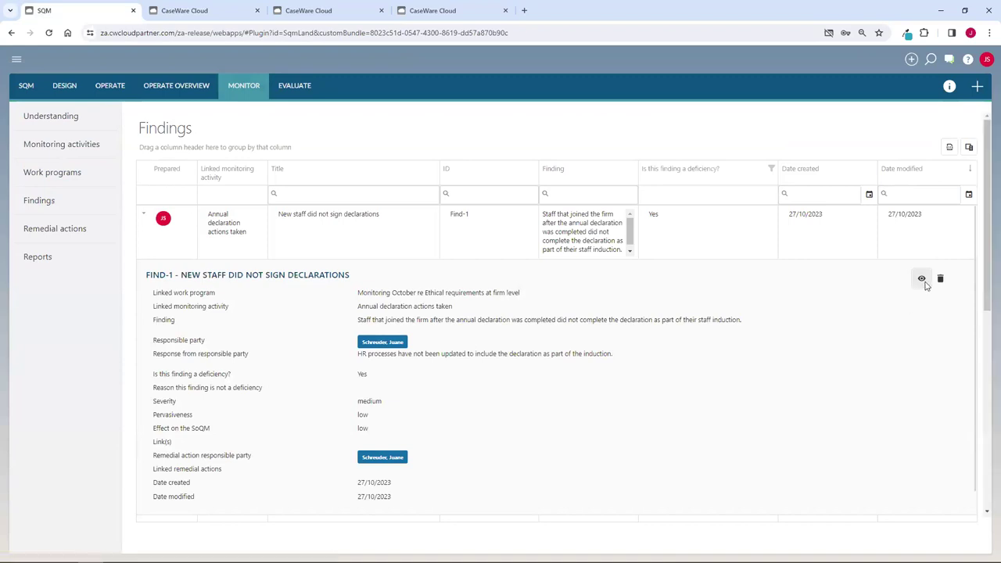
pyautogui.click(921, 278)
pyautogui.scroll(-1, 341, 290)
pyautogui.scroll(-2, 341, 290)
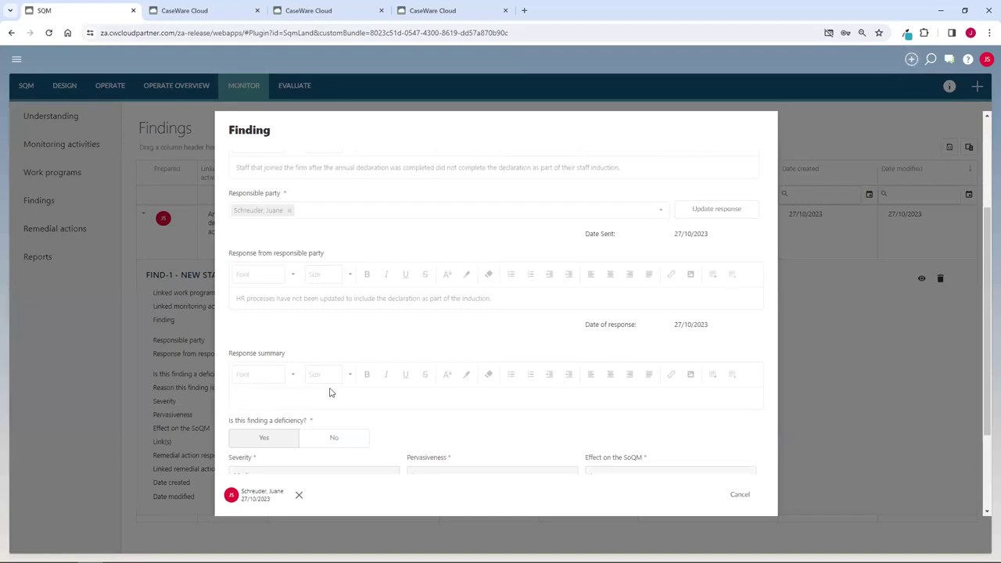
pyautogui.scroll(-2, 330, 389)
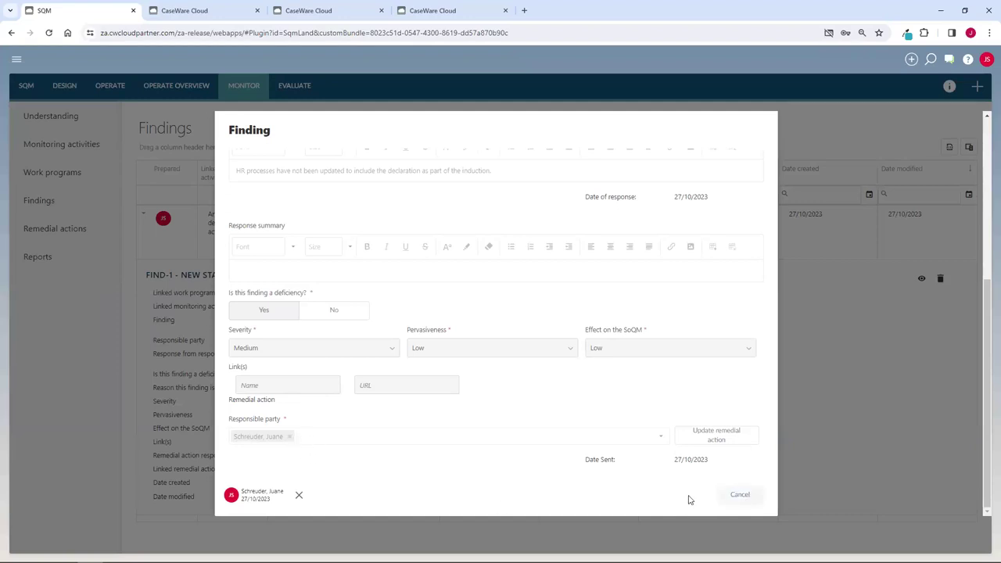
pyautogui.click(740, 496)
# Step: Open the remedial action form of "New staff did not sign declarations" from the Operate findings and show its remedial actions
pyautogui.click(108, 86)
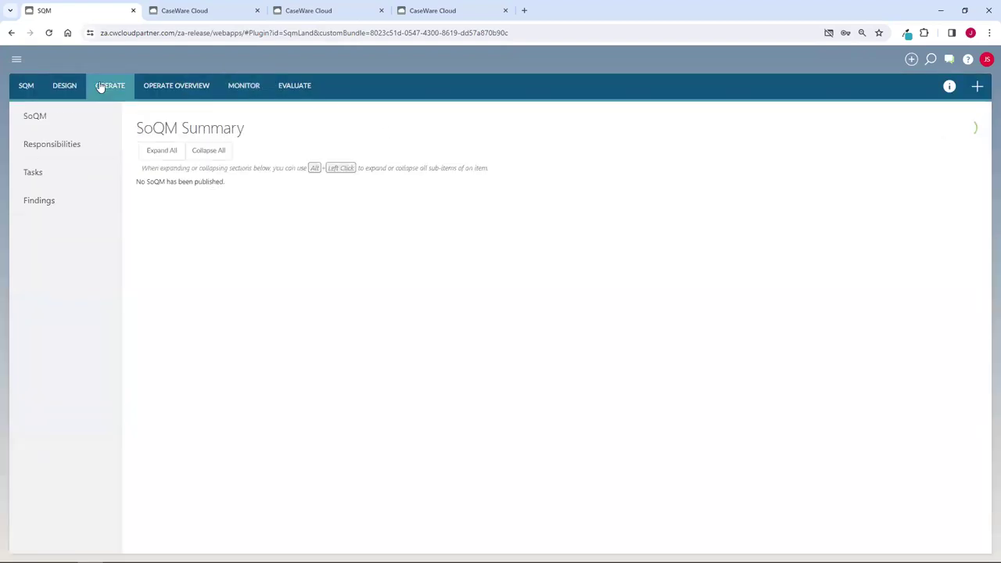
pyautogui.click(59, 202)
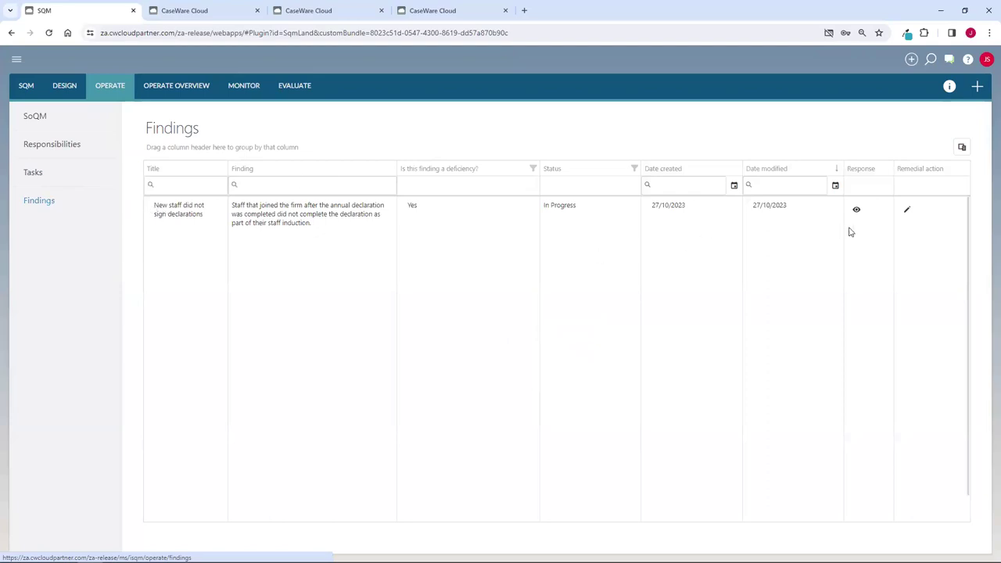
pyautogui.click(911, 216)
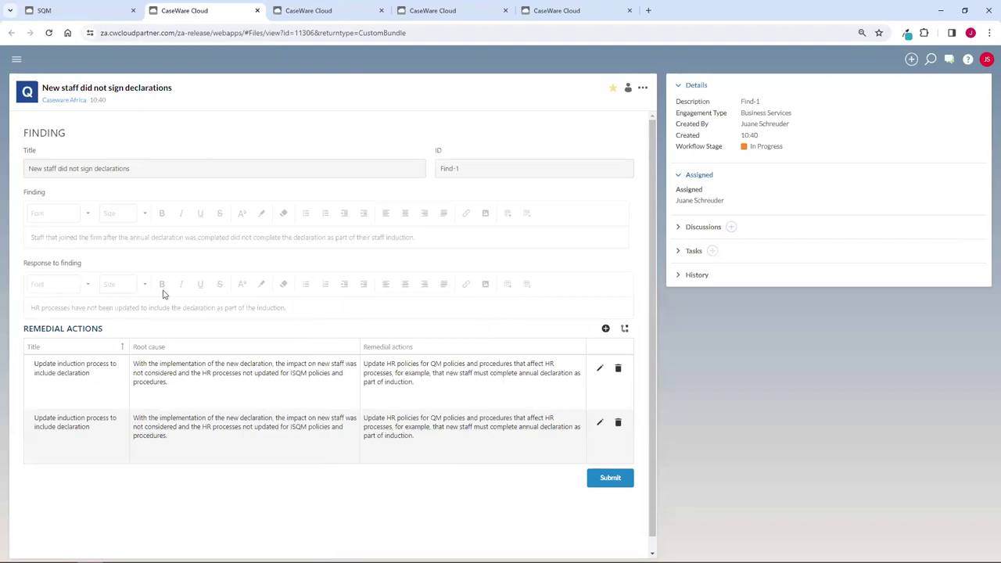
pyautogui.scroll(-1, 56, 312)
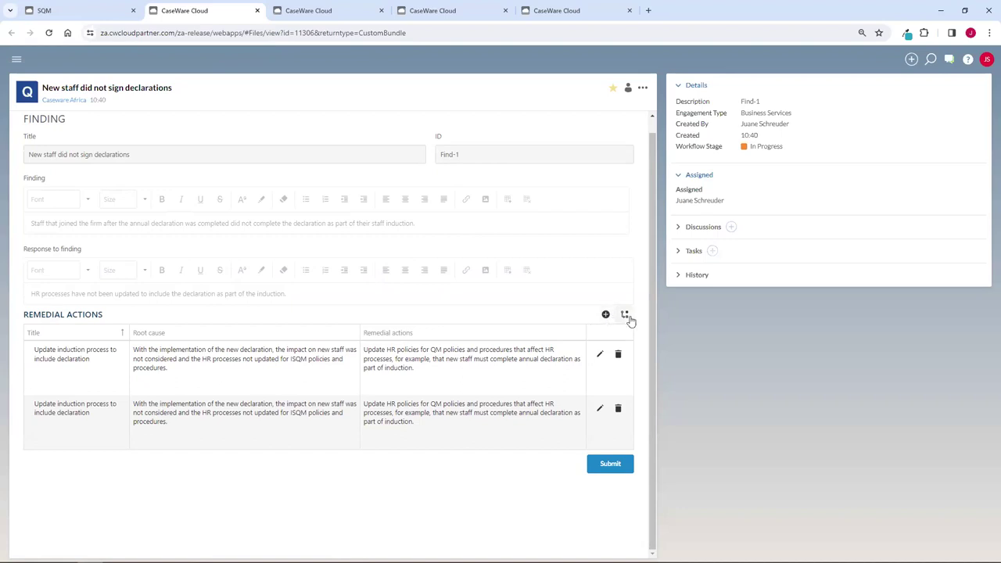
# Step: Open the first remedial action "Update induction process to include declaration" for editing, check its root cause and remedial action text, and save it
pyautogui.click(599, 356)
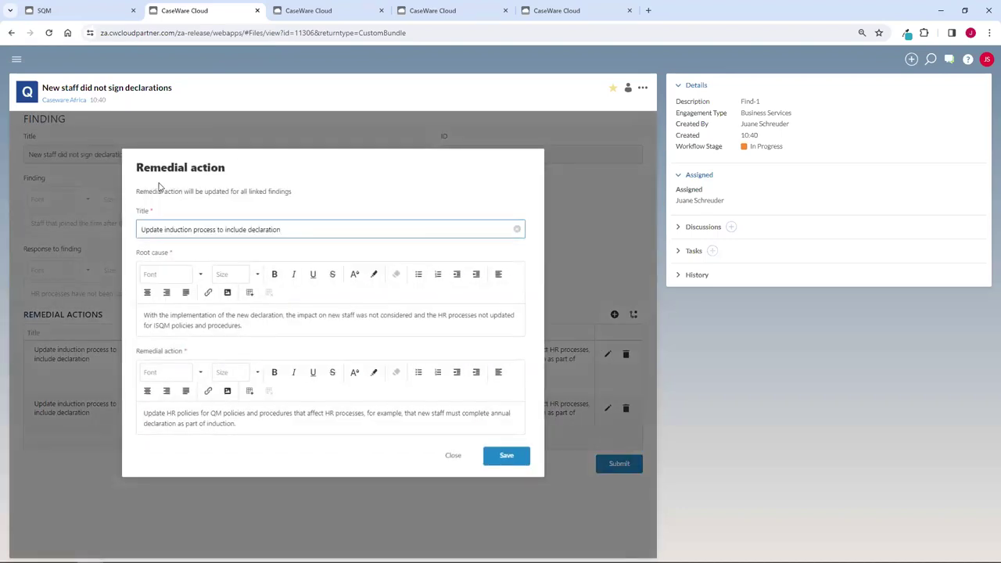
pyautogui.click(161, 317)
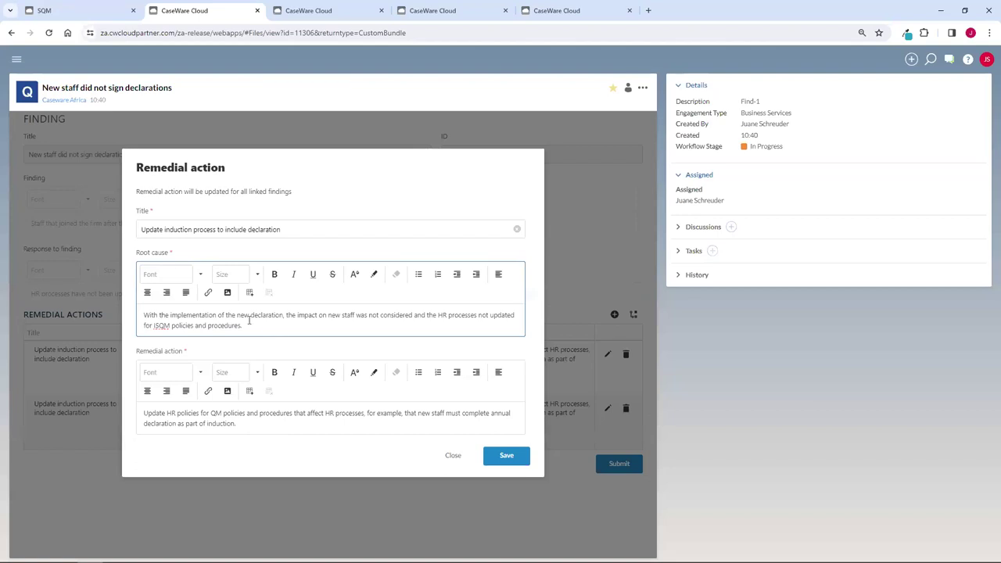
pyautogui.click(229, 422)
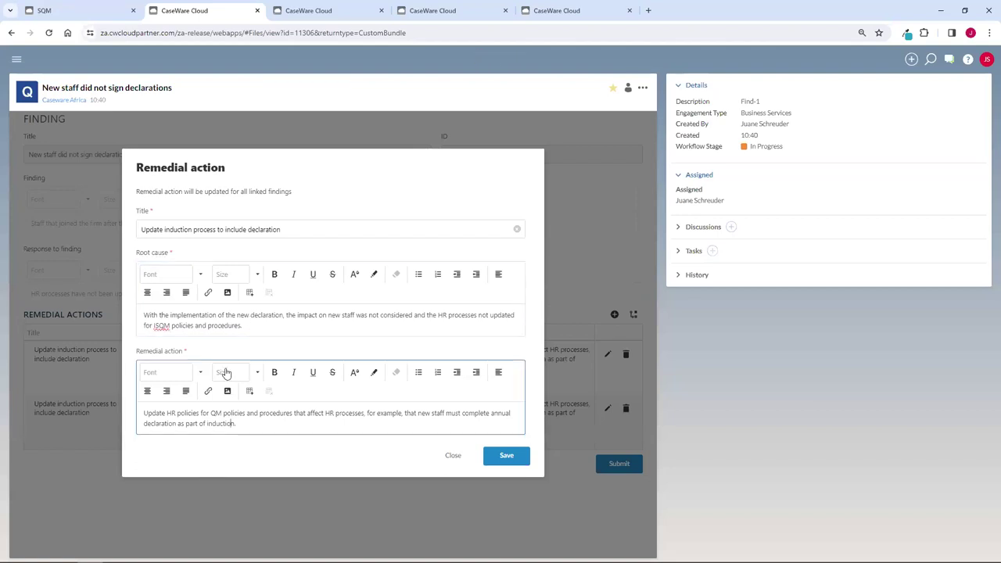
pyautogui.click(501, 460)
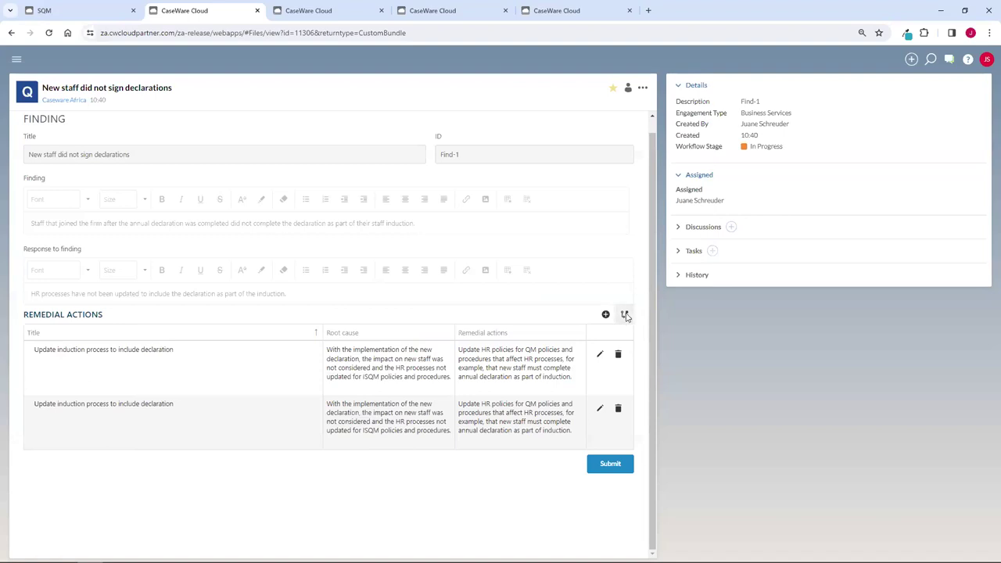
# Step: Check the existing remedial actions available for linking without linking any, submit the finding's remedial actions and close the form
pyautogui.click(625, 316)
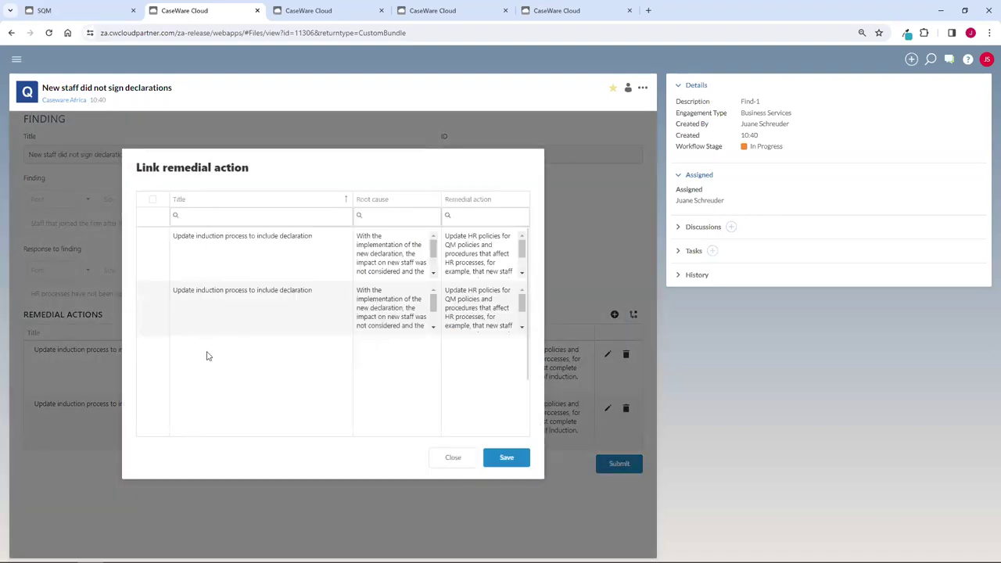
pyautogui.click(450, 458)
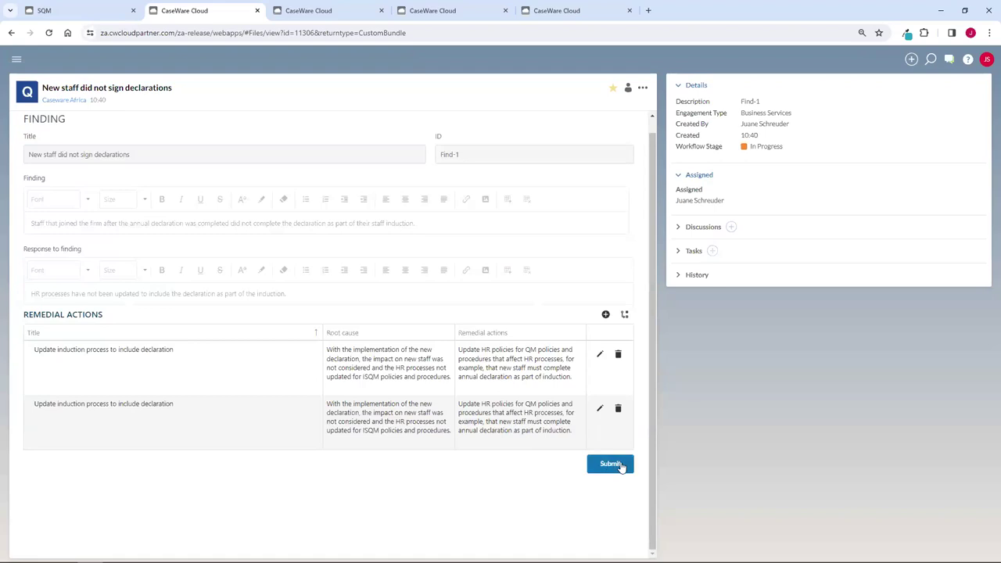
pyautogui.click(610, 464)
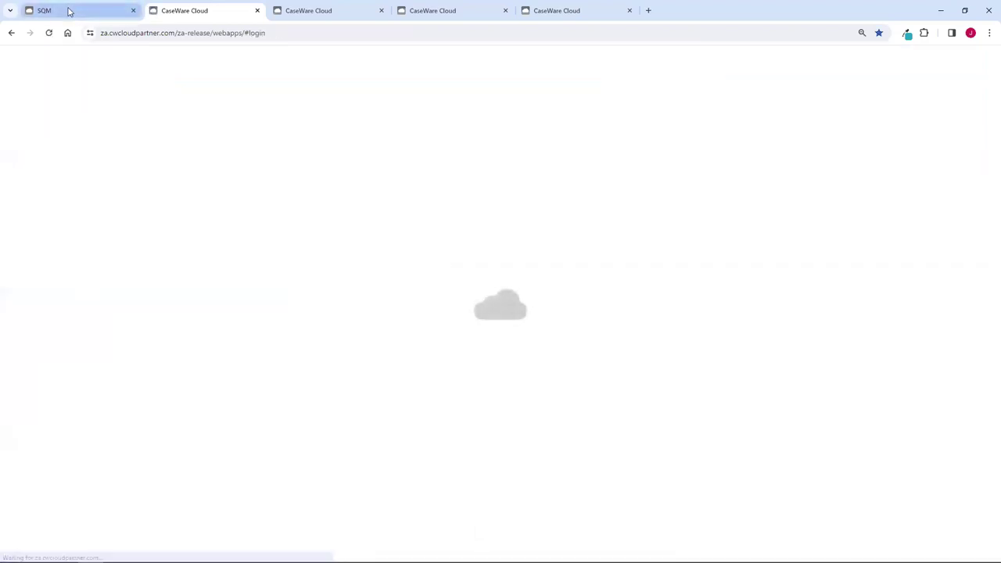
pyautogui.moveTo(69, 11)
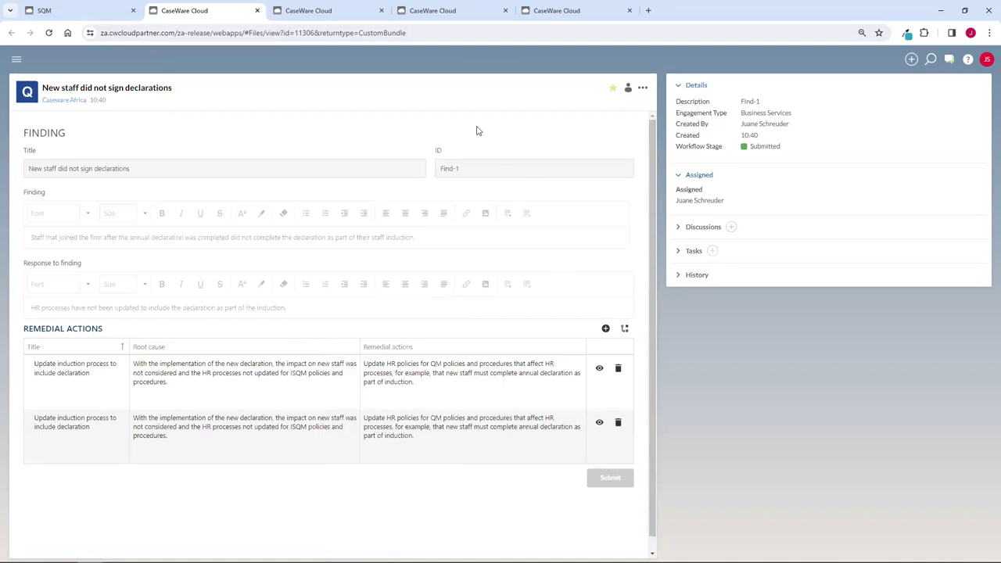
pyautogui.click(257, 11)
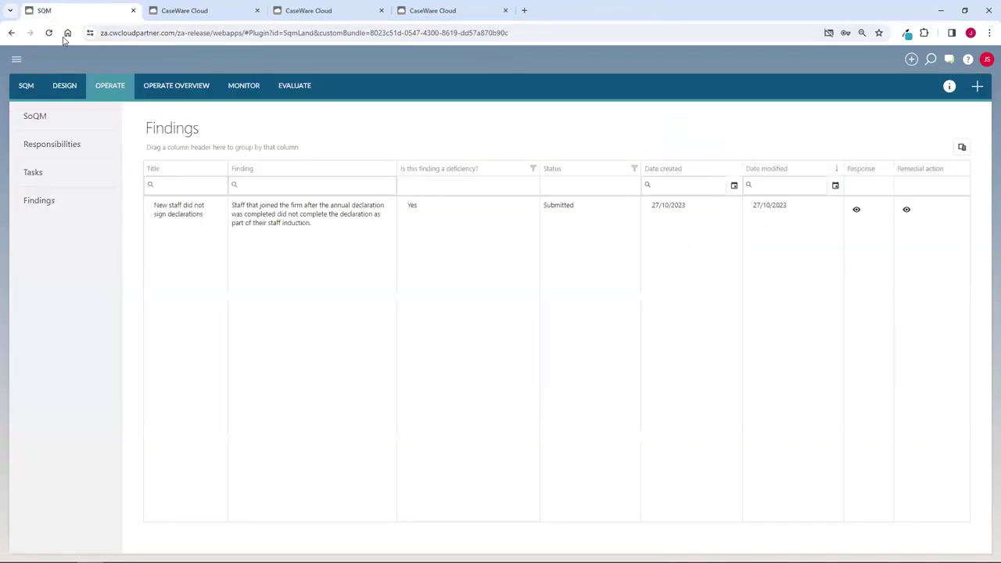
# Step: Check the Monitor findings, and show the finding linked to the first remedial action "Update induction process to include declaration"
pyautogui.click(243, 88)
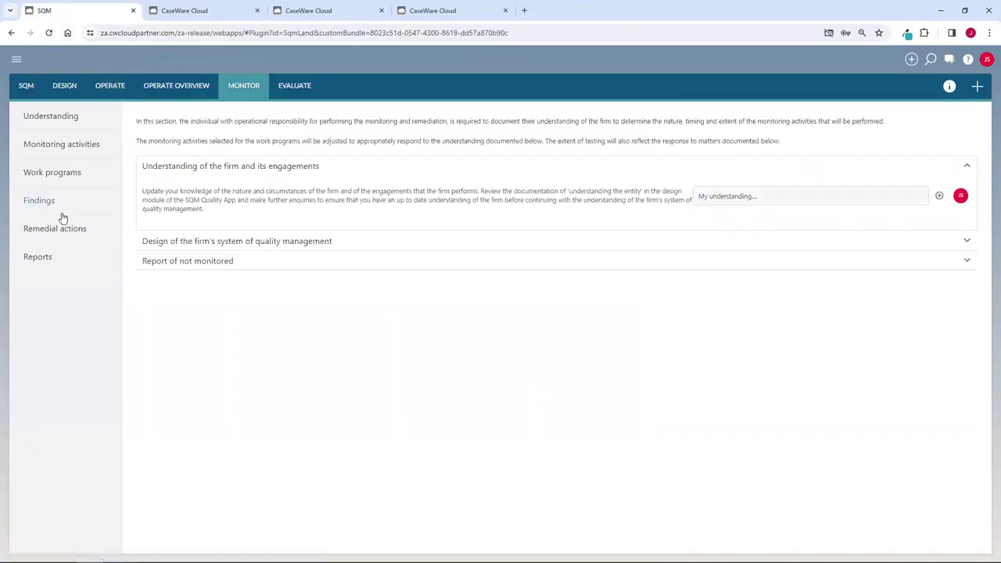
pyautogui.click(41, 202)
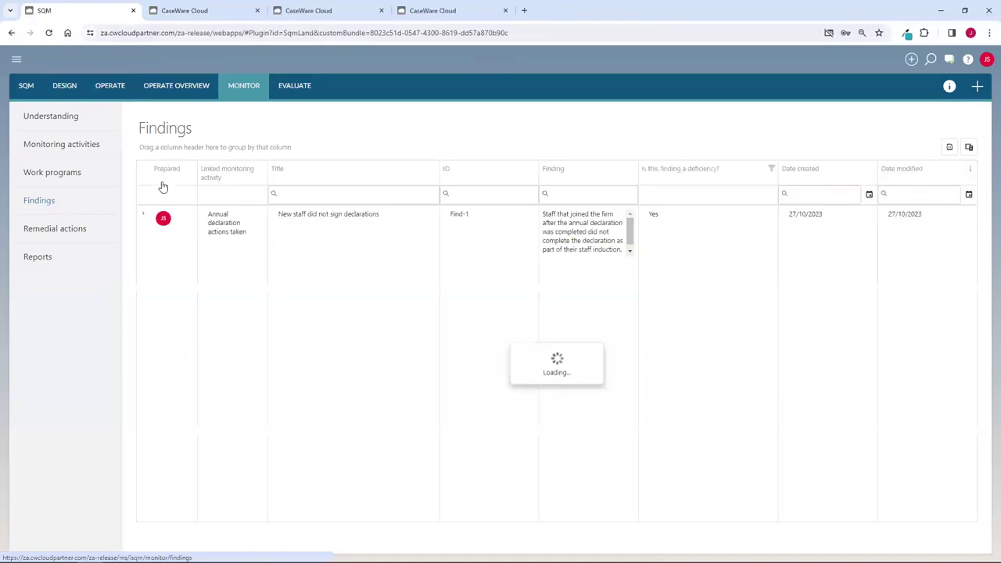
pyautogui.moveTo(163, 220)
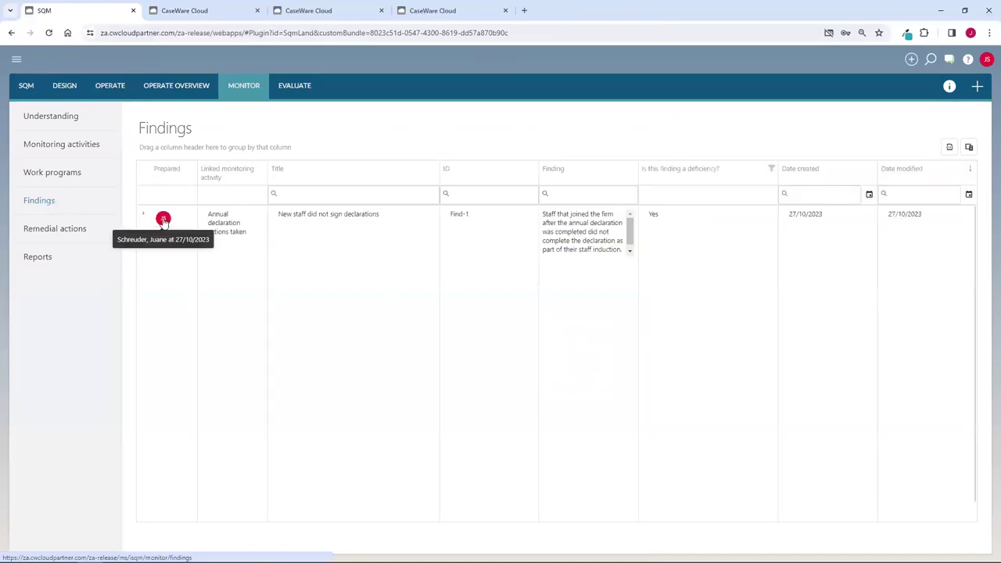
pyautogui.click(42, 233)
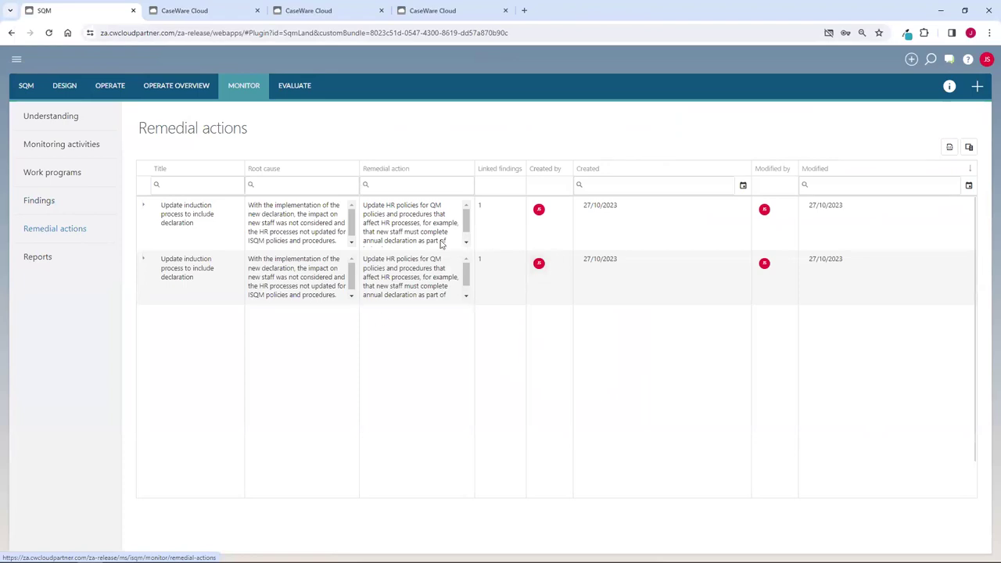
pyautogui.click(143, 205)
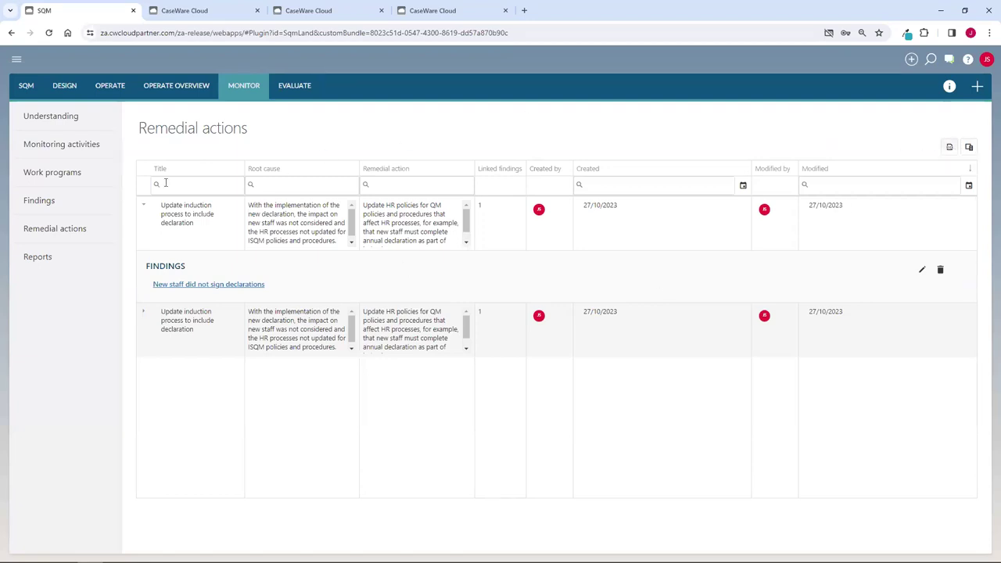
# Step: Display the "All monitoring activities" report and expand "Annual declaration actions taken" under "Monitoring October re Ethical requirements at firm level"
pyautogui.click(42, 260)
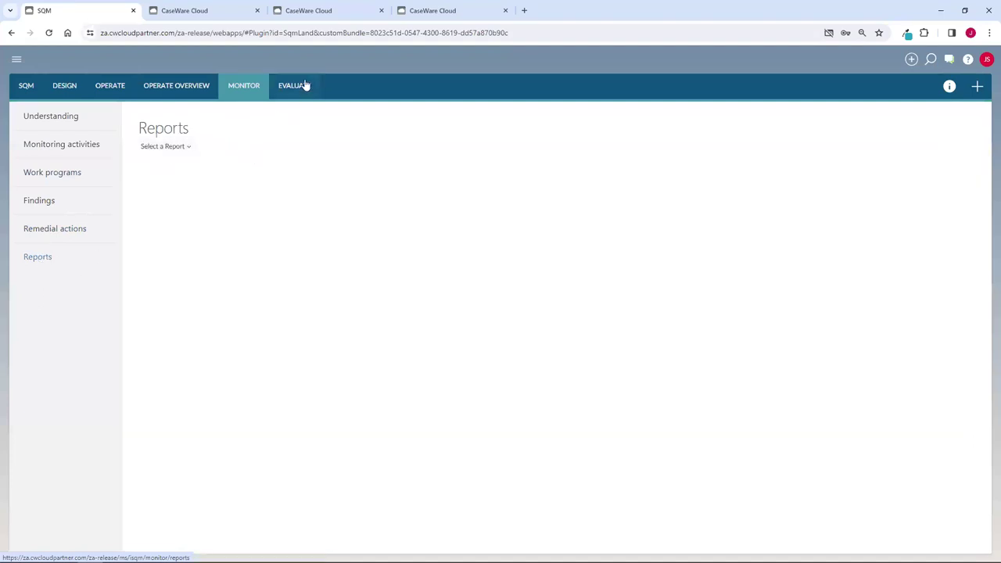
pyautogui.click(189, 149)
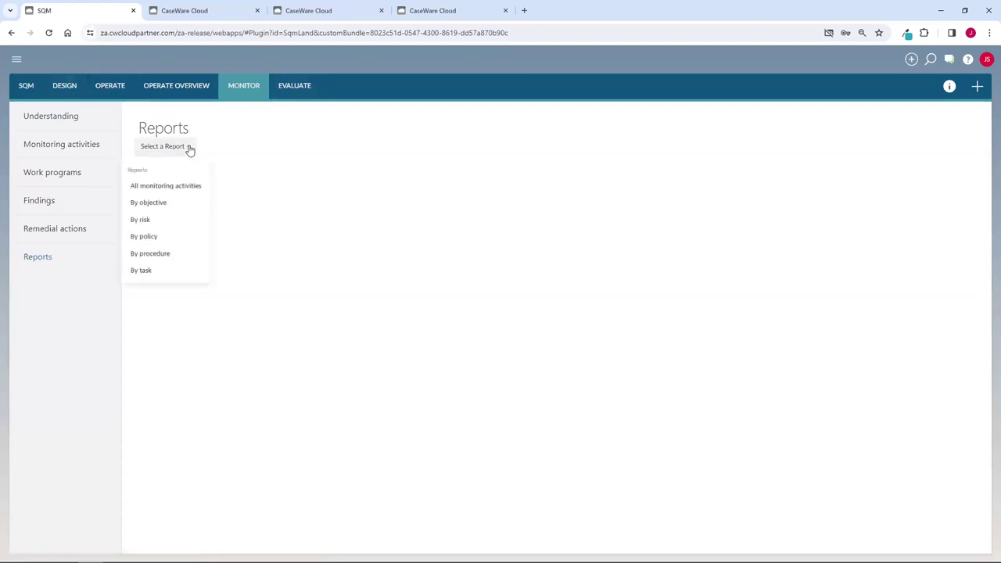
pyautogui.click(175, 191)
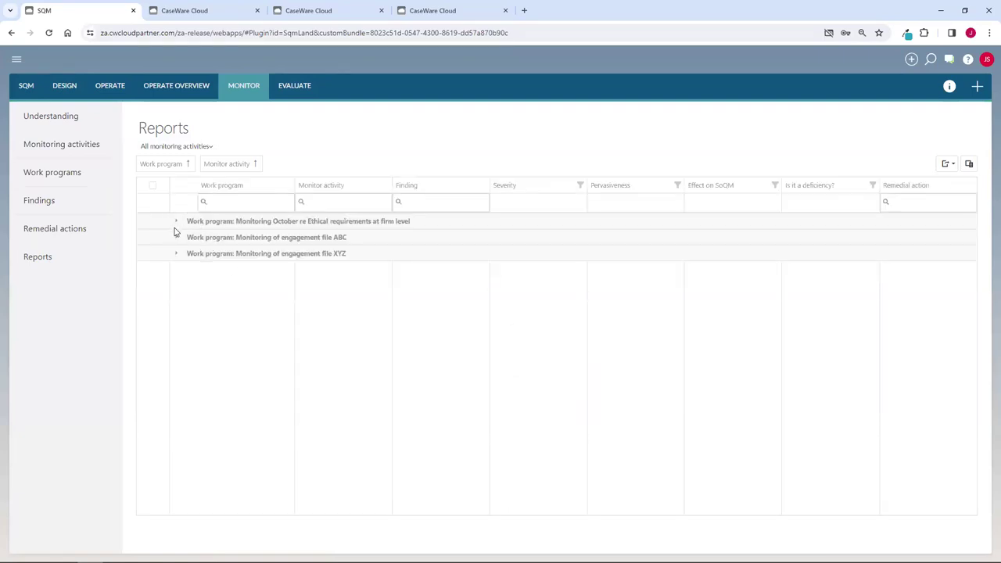
pyautogui.click(175, 223)
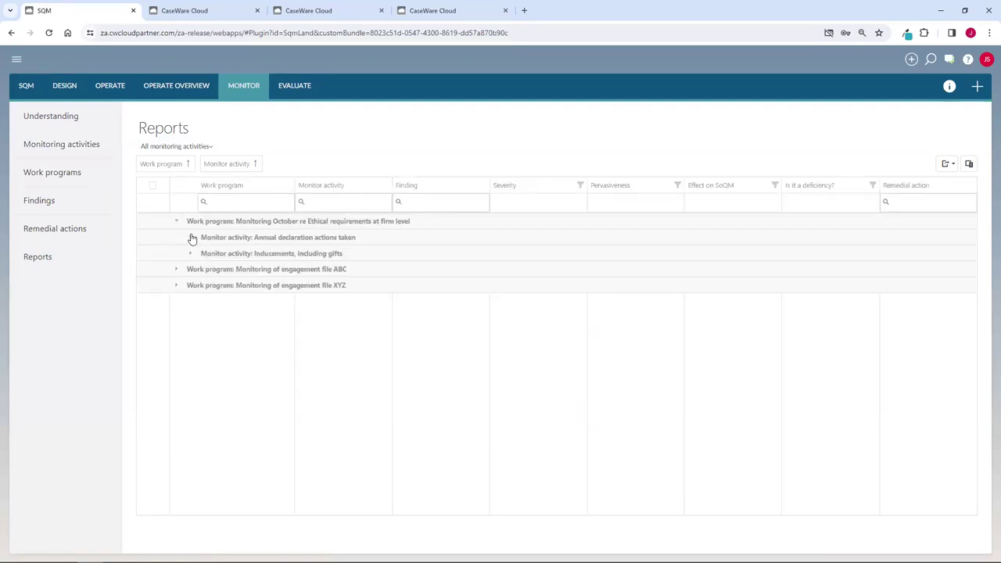
pyautogui.click(191, 238)
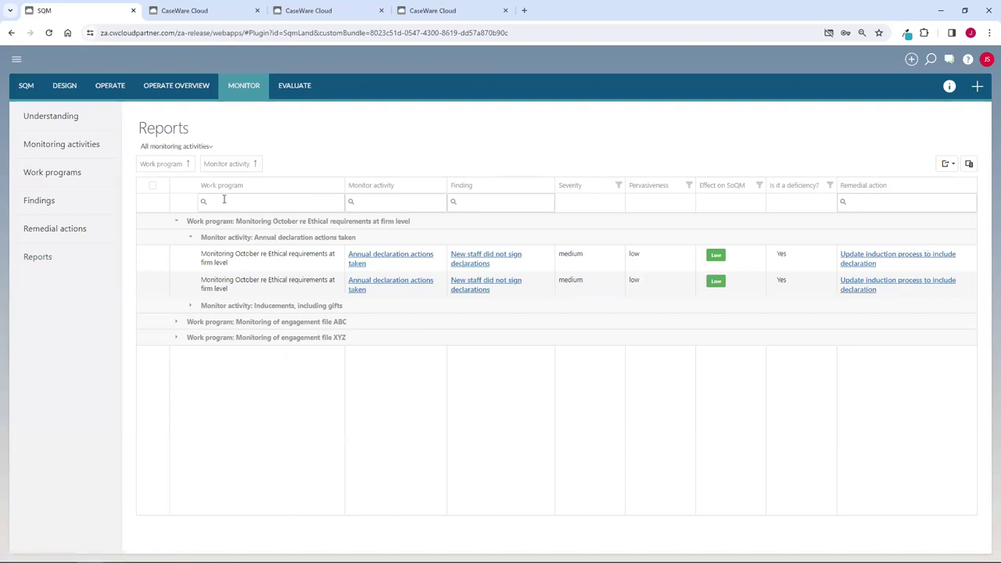
# Step: Show the Evaluate programs, check what can be added there, and open "Evaluation 2023 October" for editing
pyautogui.click(189, 148)
pyautogui.click(308, 93)
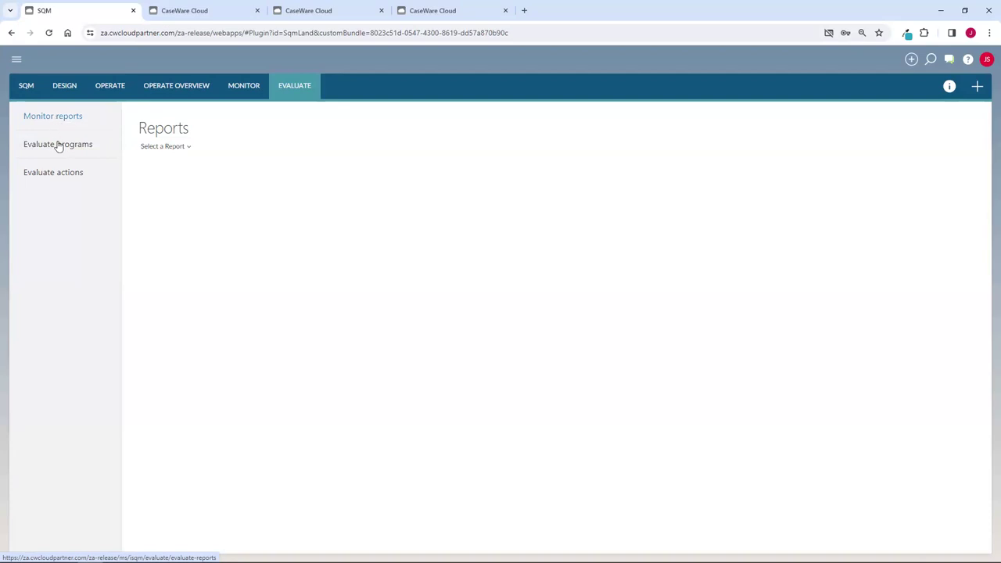
pyautogui.click(57, 146)
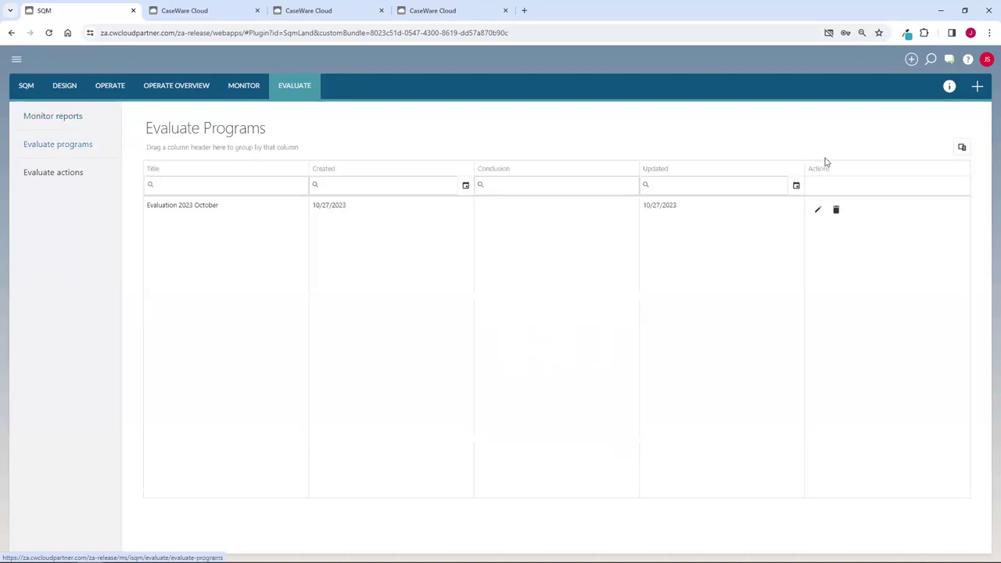
pyautogui.click(976, 88)
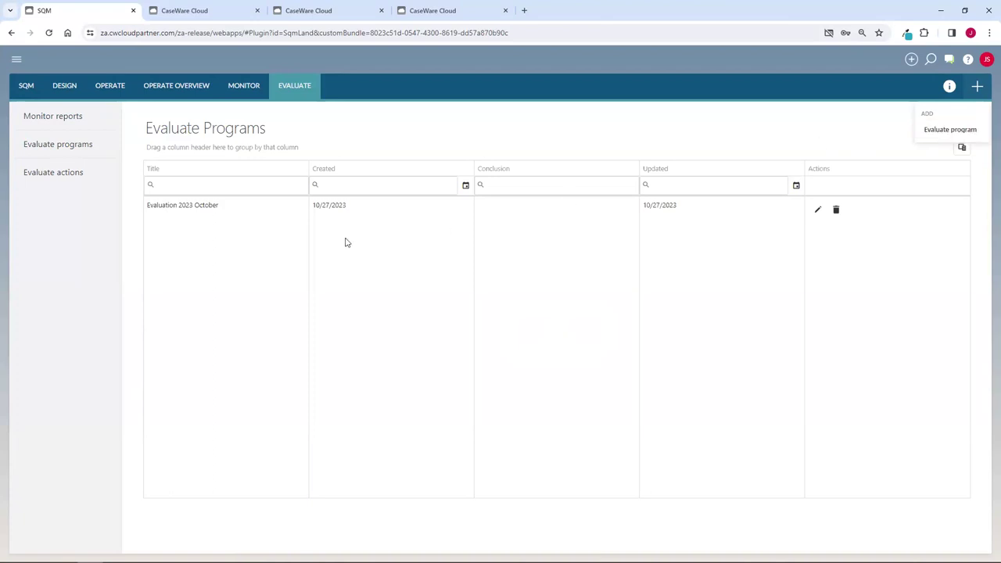
pyautogui.click(818, 214)
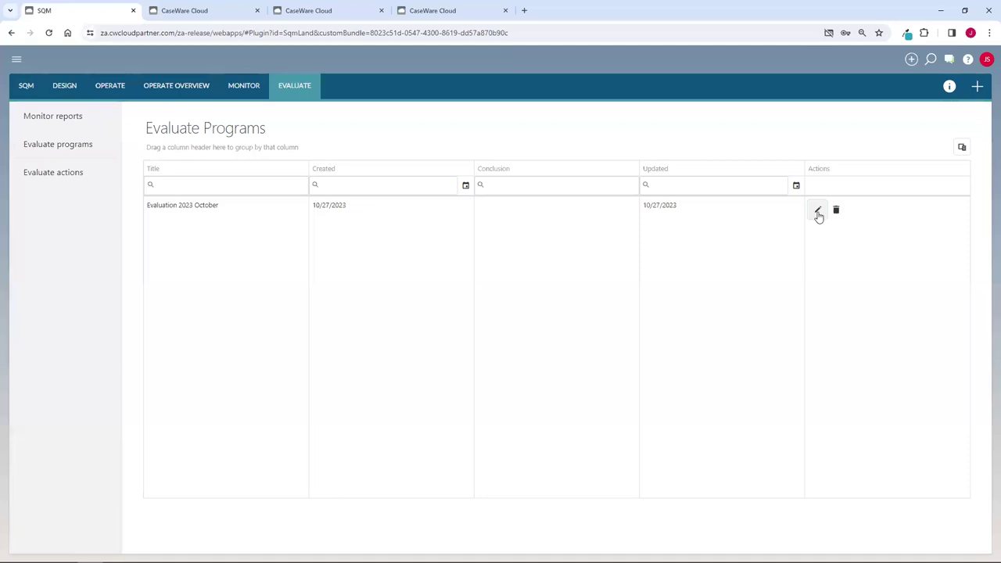
pyautogui.click(818, 213)
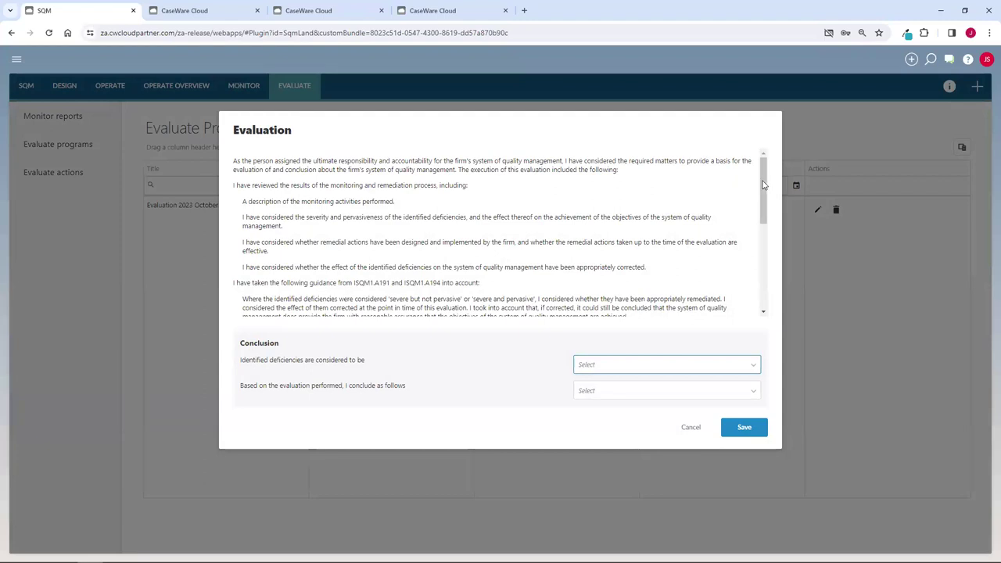
# Step: Read through the evaluation statement, including the guidance on severe and pervasive deficiencies and the closing confirmations
pyautogui.click(762, 178)
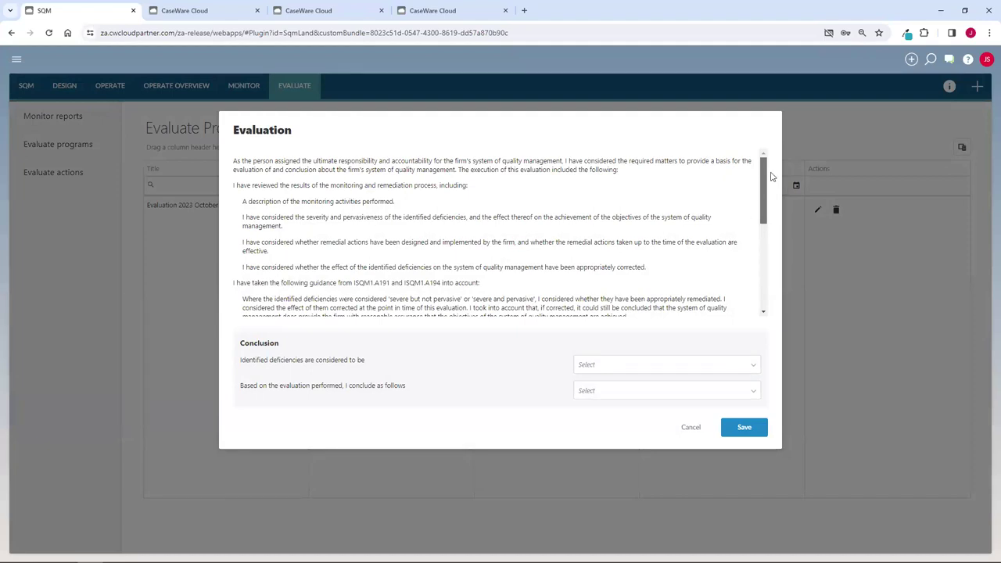
pyautogui.moveTo(764, 184); pyautogui.dragTo(761, 215)
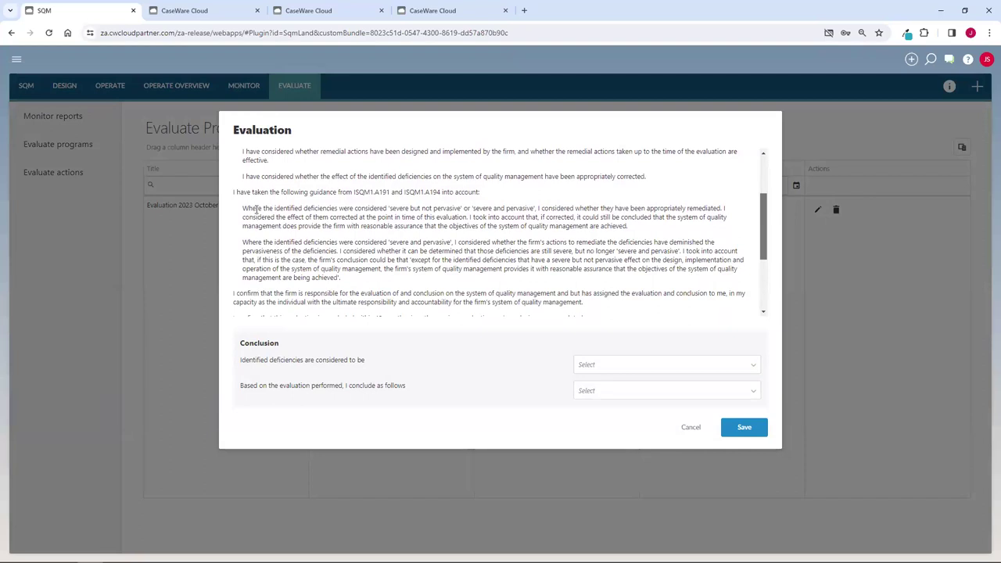
pyautogui.moveTo(391, 210); pyautogui.dragTo(455, 209)
pyautogui.click(391, 245)
pyautogui.moveTo(391, 243); pyautogui.dragTo(451, 242)
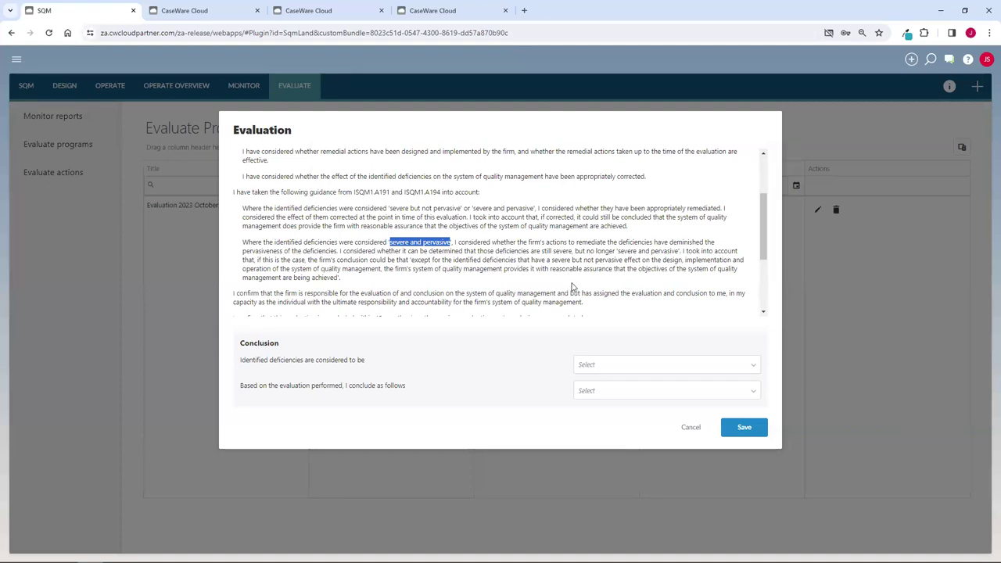
pyautogui.moveTo(766, 216); pyautogui.dragTo(765, 255)
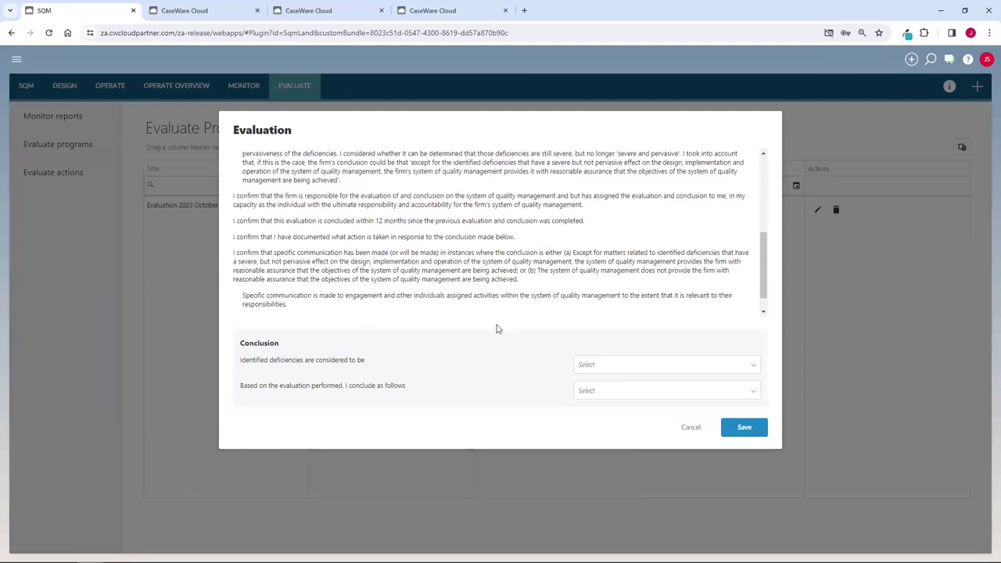
# Step: Try rating the identified deficiencies "Severe and pervasive" with the conclusion that the system of quality management does not provide assurance
pyautogui.click(753, 366)
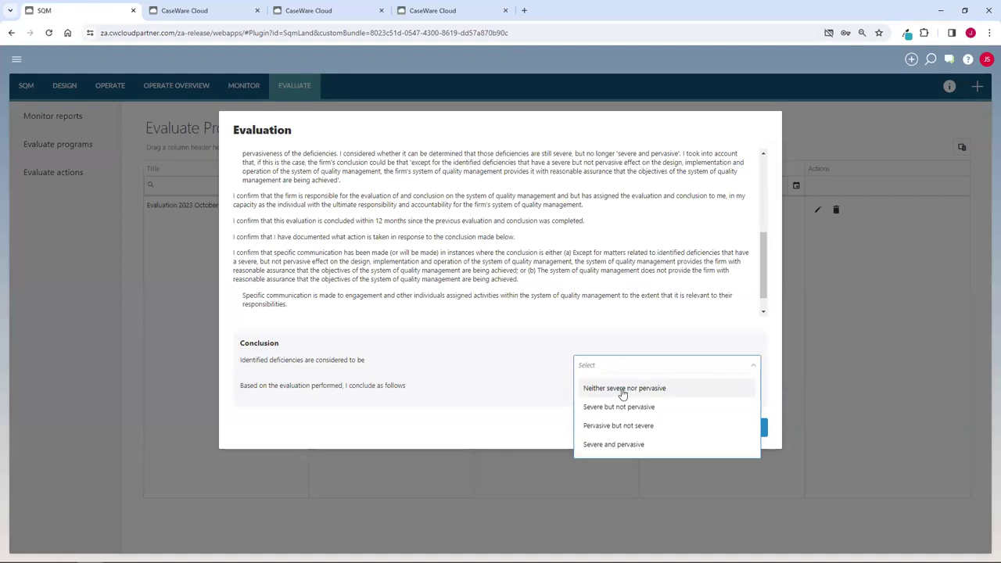
pyautogui.click(638, 443)
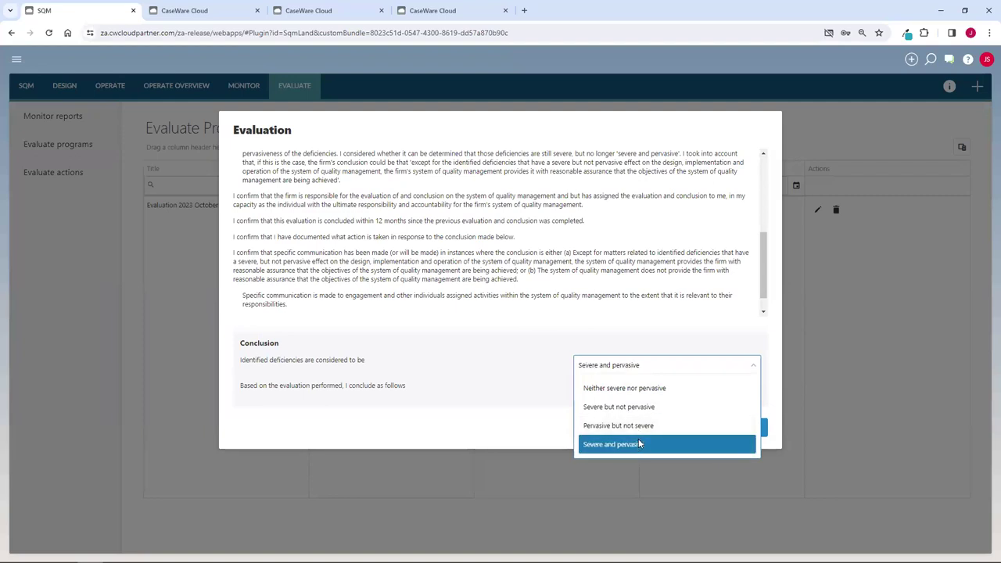
pyautogui.click(638, 391)
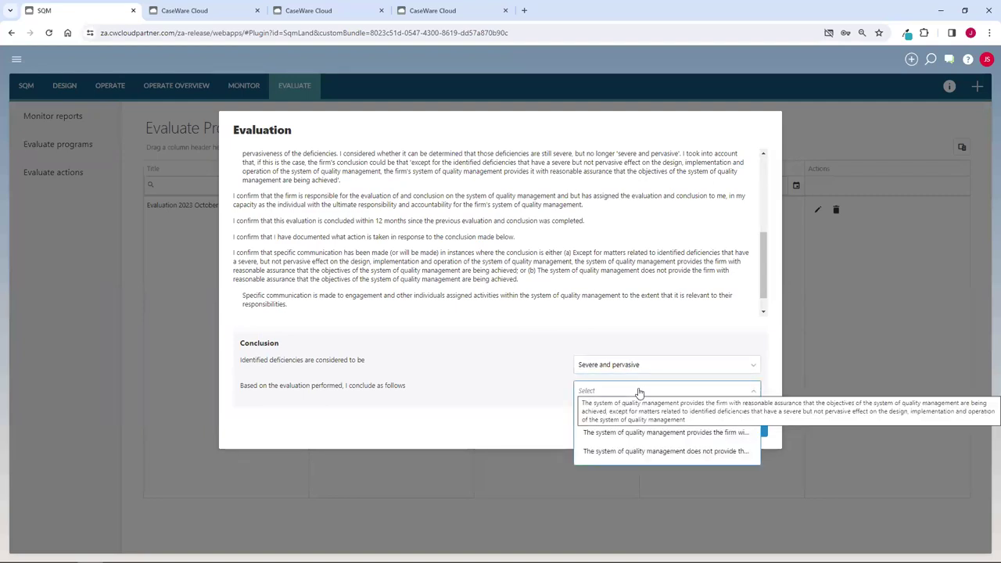
pyautogui.click(677, 452)
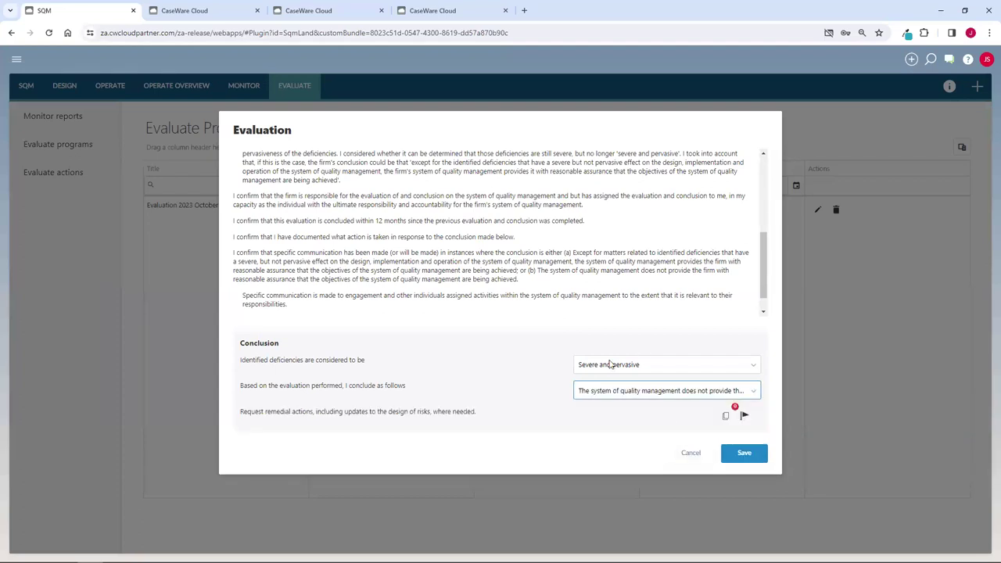
# Step: Check the identified deficiencies and the remedial action request form, discard the evaluation changes, and show the Evaluate actions
pyautogui.click(727, 416)
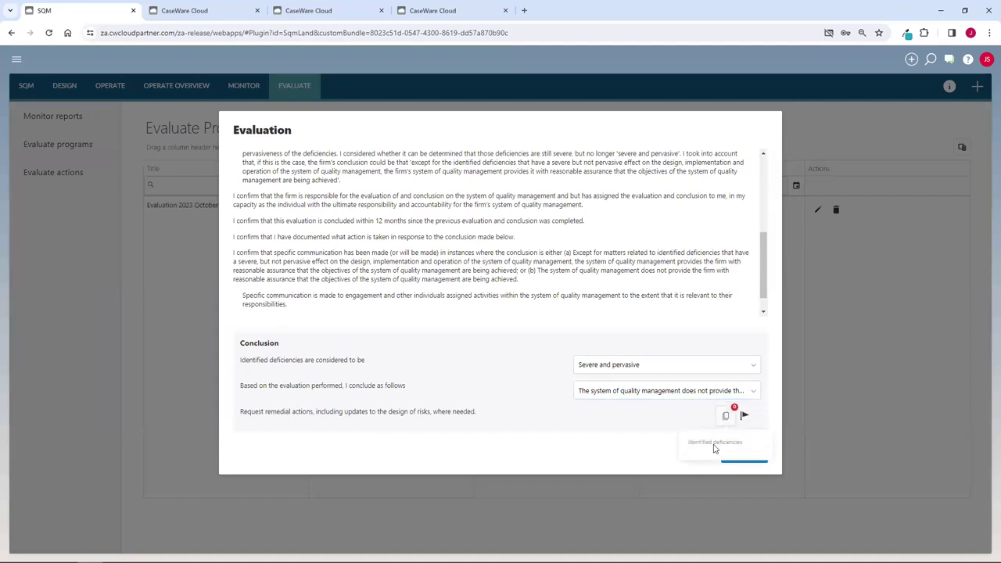
pyautogui.click(743, 417)
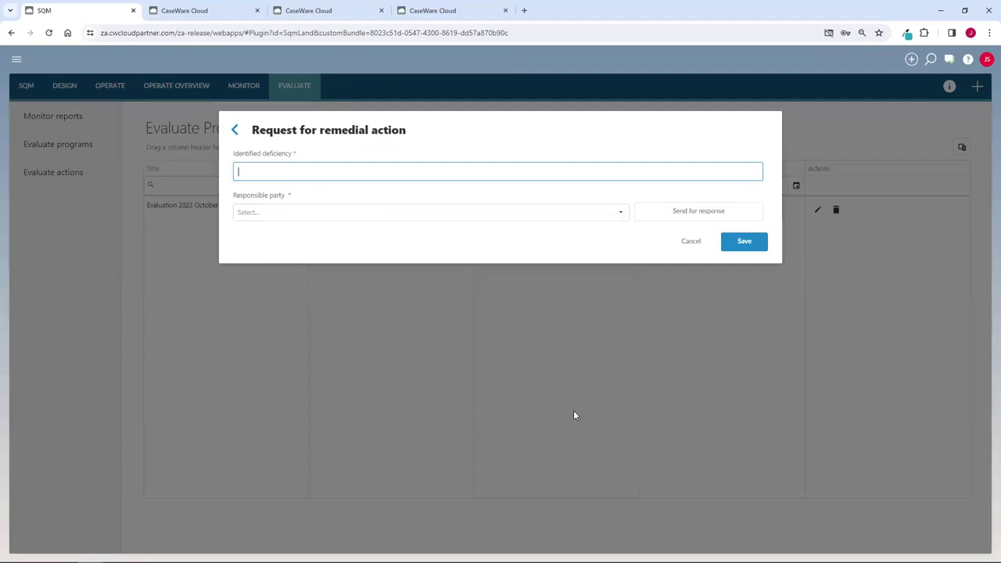
pyautogui.click(235, 130)
pyautogui.click(695, 458)
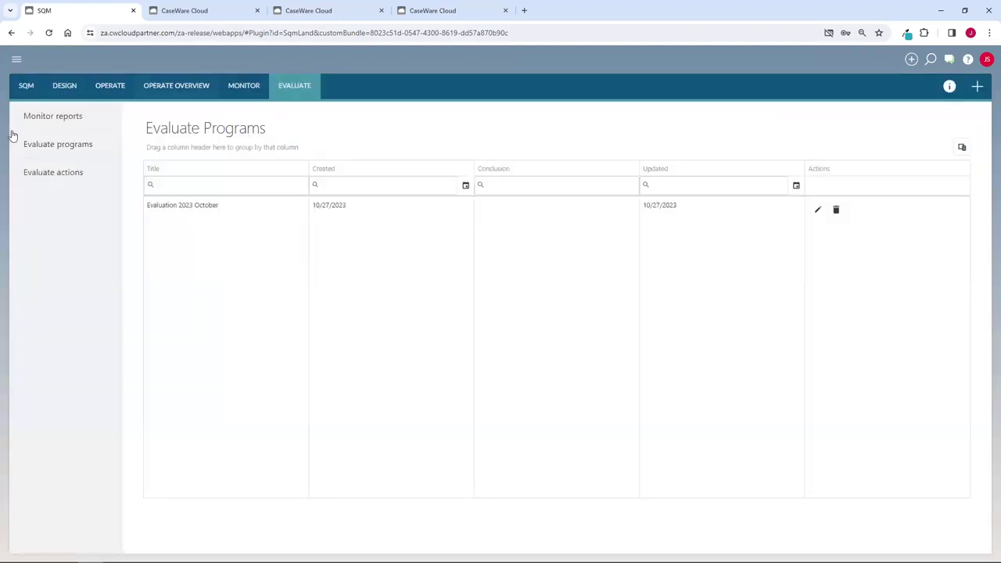
pyautogui.click(52, 179)
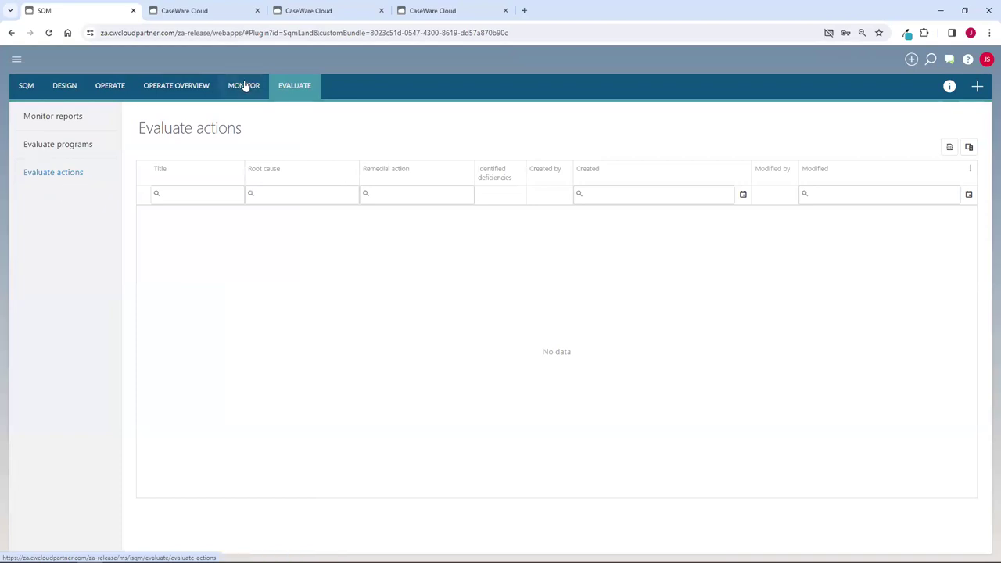
# Step: Rate the deficiencies in "Evaluation 2023 October" as "Severe but not pervasive", choose the first "The system of quality management provides the firm" conclusion, and save
pyautogui.click(74, 145)
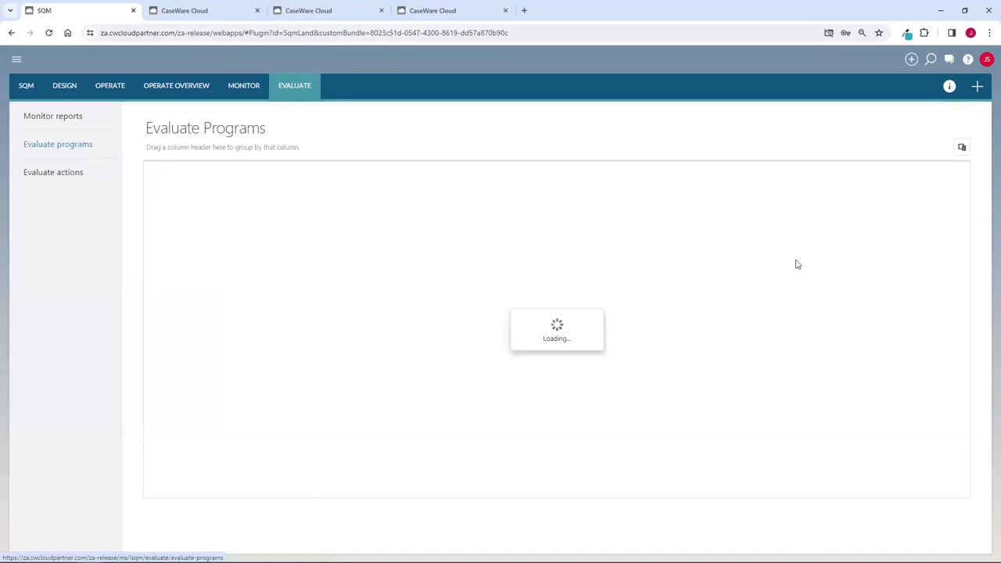
pyautogui.click(816, 210)
pyautogui.click(690, 365)
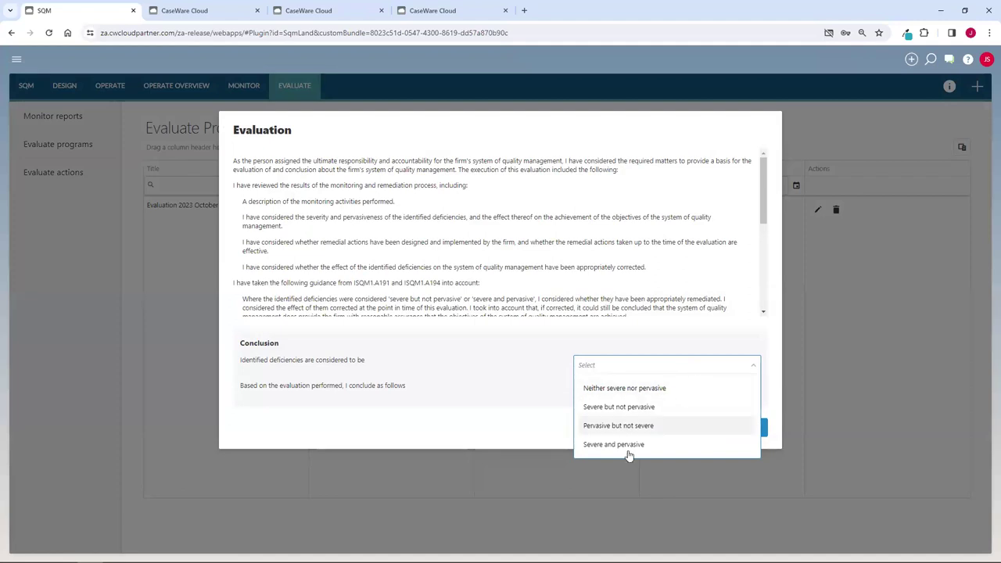
pyautogui.click(661, 405)
pyautogui.click(655, 390)
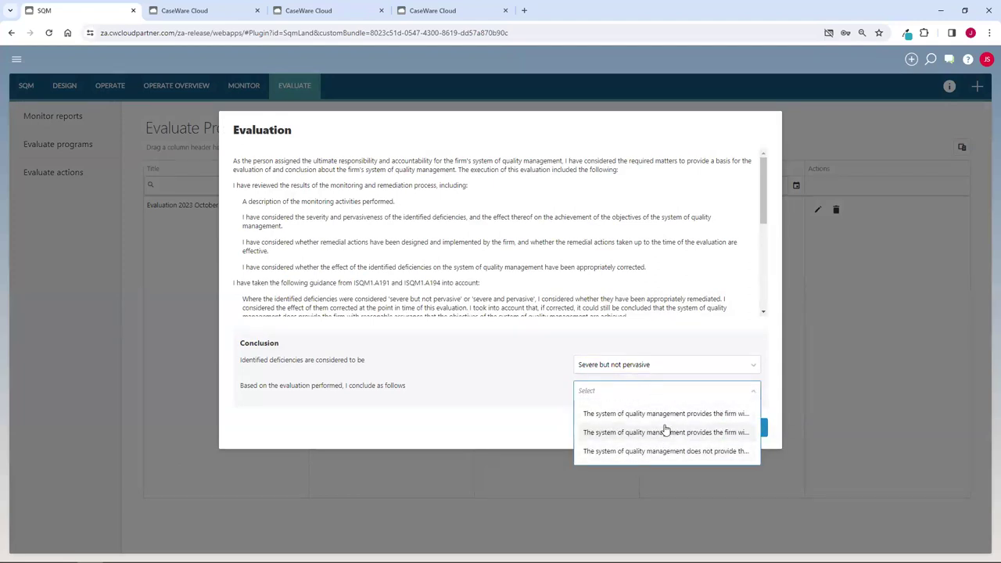
pyautogui.click(639, 413)
pyautogui.click(743, 430)
pyautogui.click(742, 430)
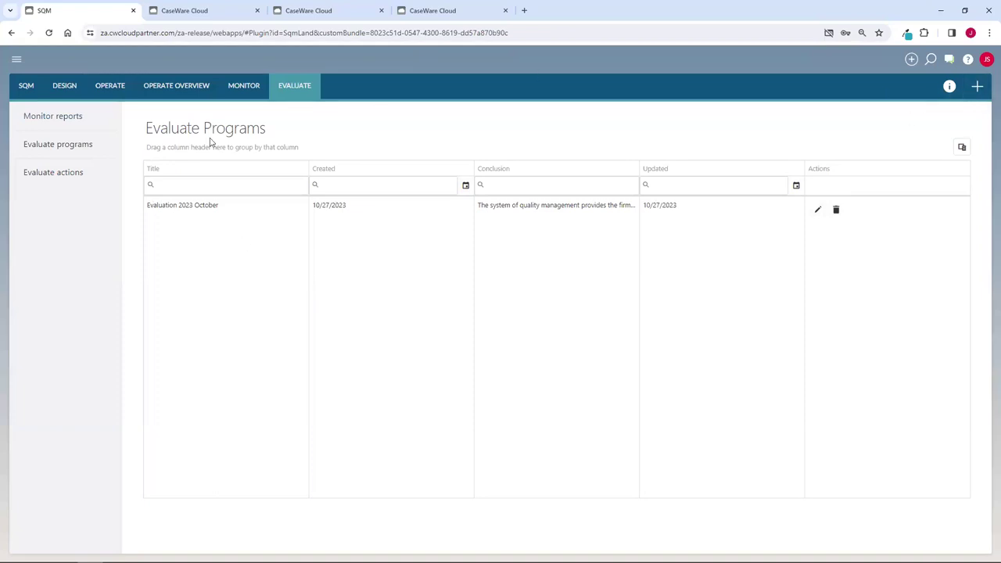
# Step: Show the Design responsibilities and the SoQM summary, and expand the applicable standards in the Design setup
pyautogui.click(69, 90)
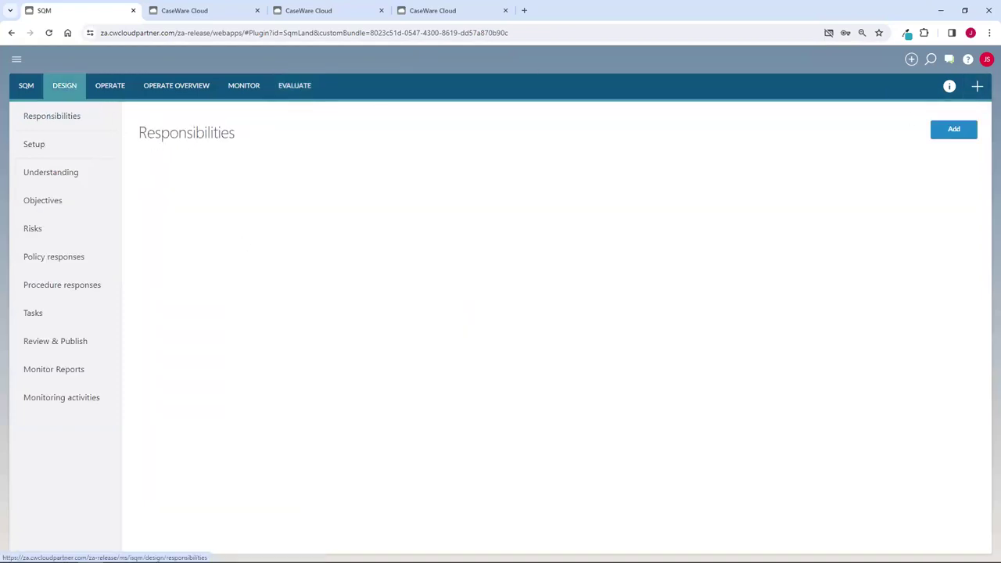
pyautogui.click(118, 88)
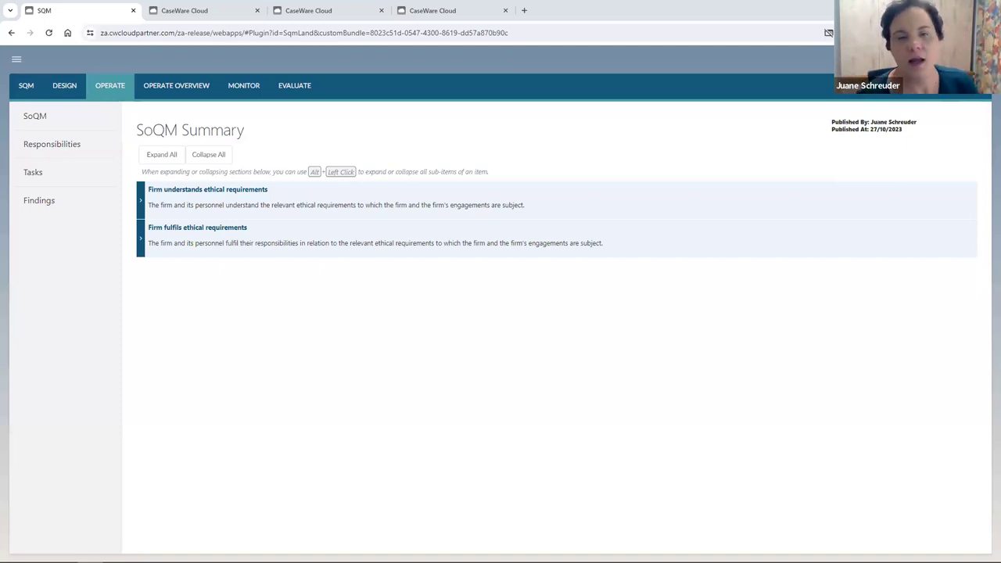
pyautogui.click(62, 88)
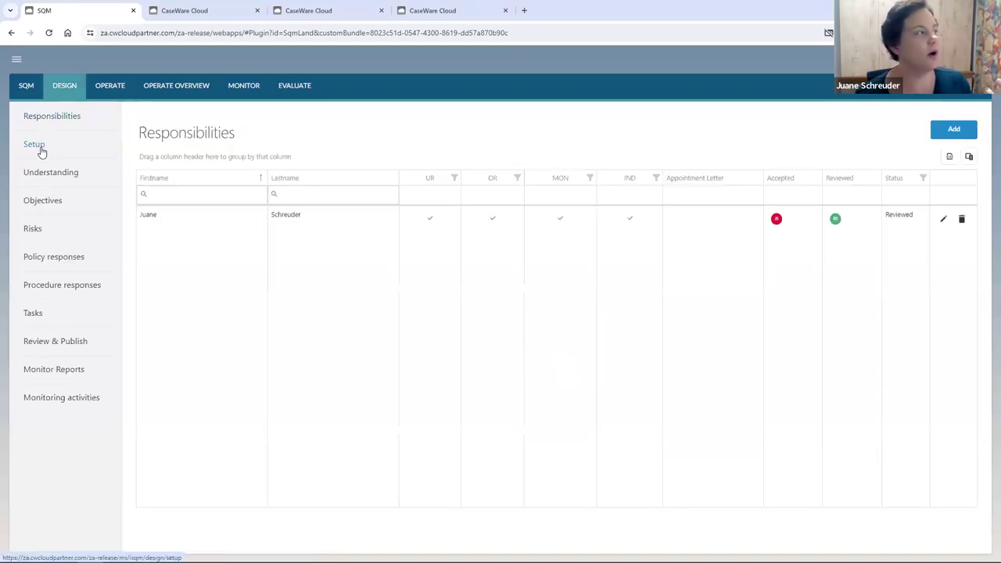
pyautogui.click(268, 161)
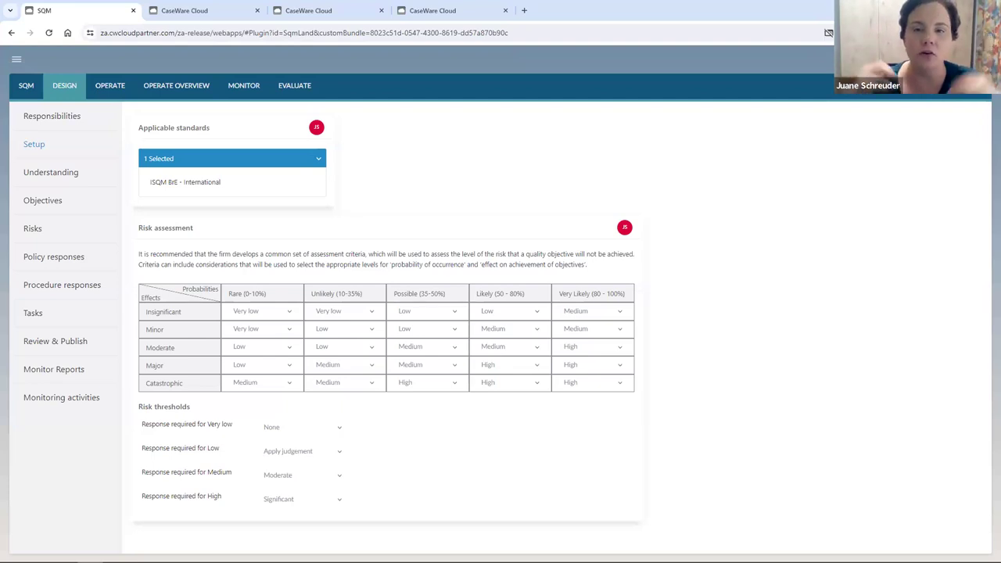
# Step: Expand "Firm understands ethical requirements" in the SoQM summary down to the "Annual ethics declaration by personnel" form
pyautogui.click(105, 85)
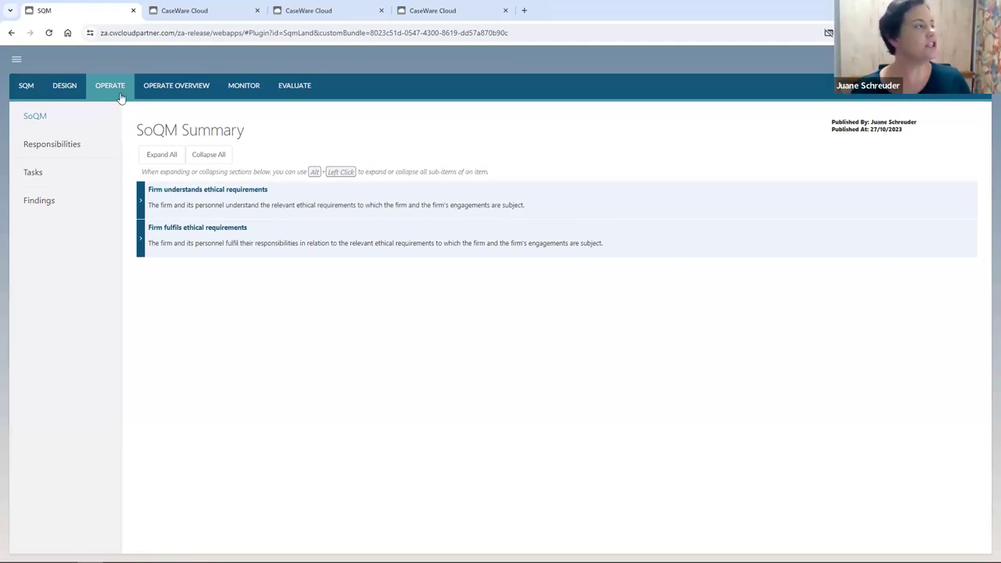
pyautogui.click(141, 200)
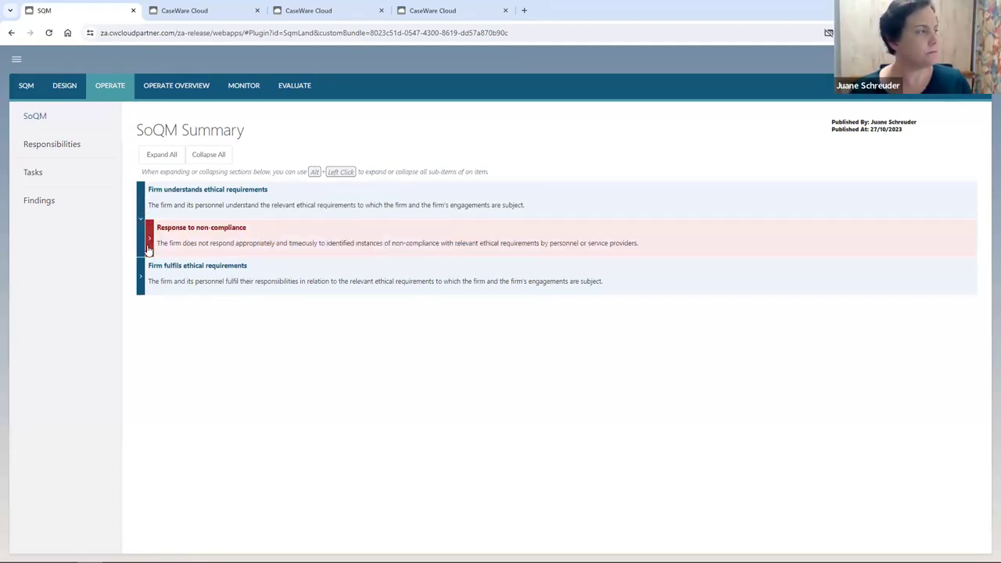
pyautogui.click(149, 250)
pyautogui.click(156, 279)
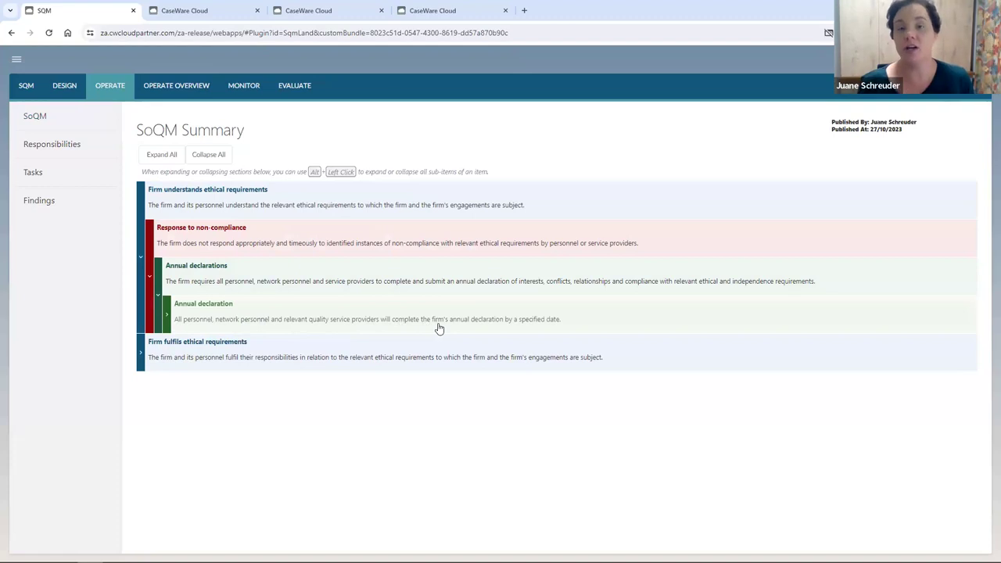
pyautogui.click(166, 314)
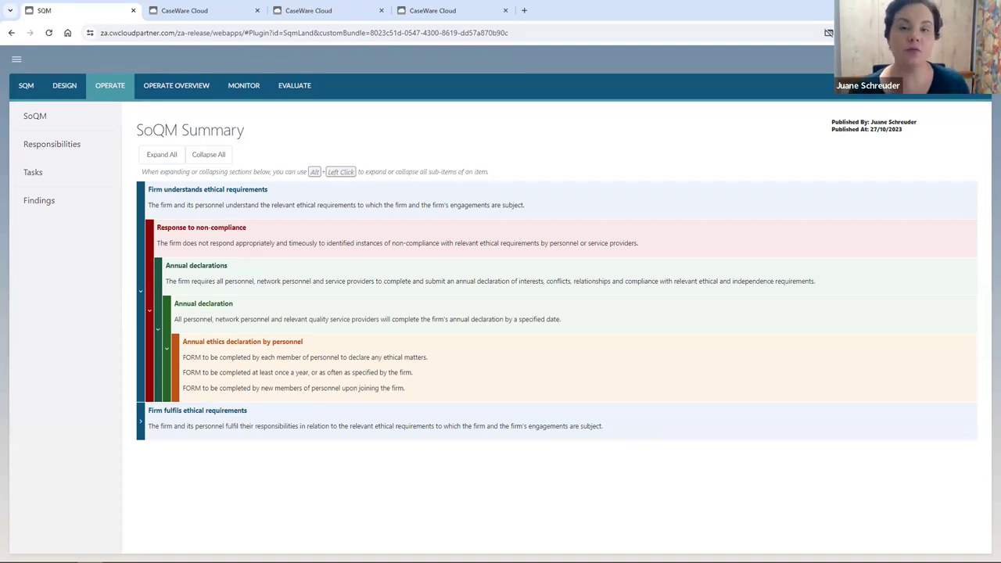
# Step: Show the Design risks and open the SQM network import page in the organization settings
pyautogui.click(65, 85)
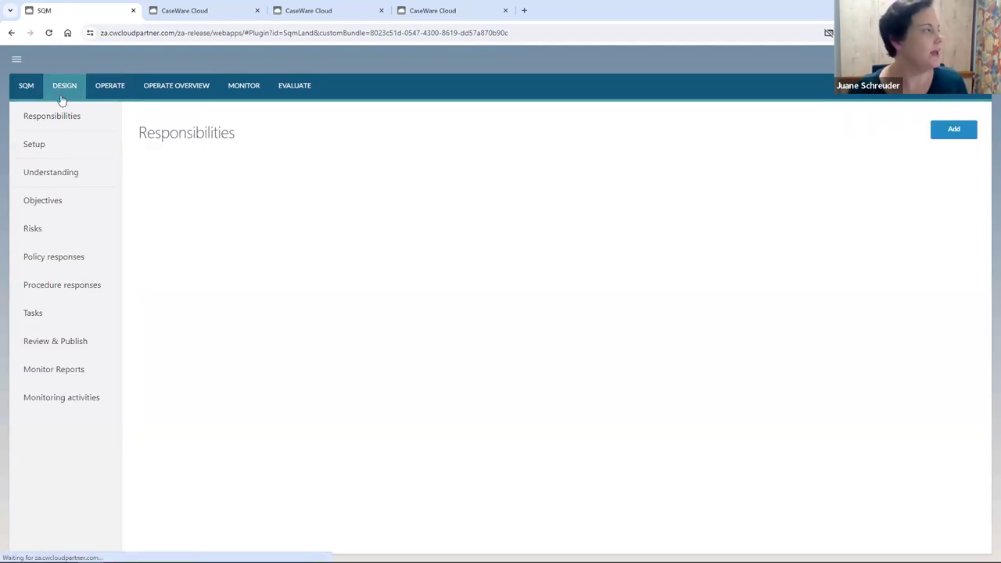
pyautogui.click(37, 229)
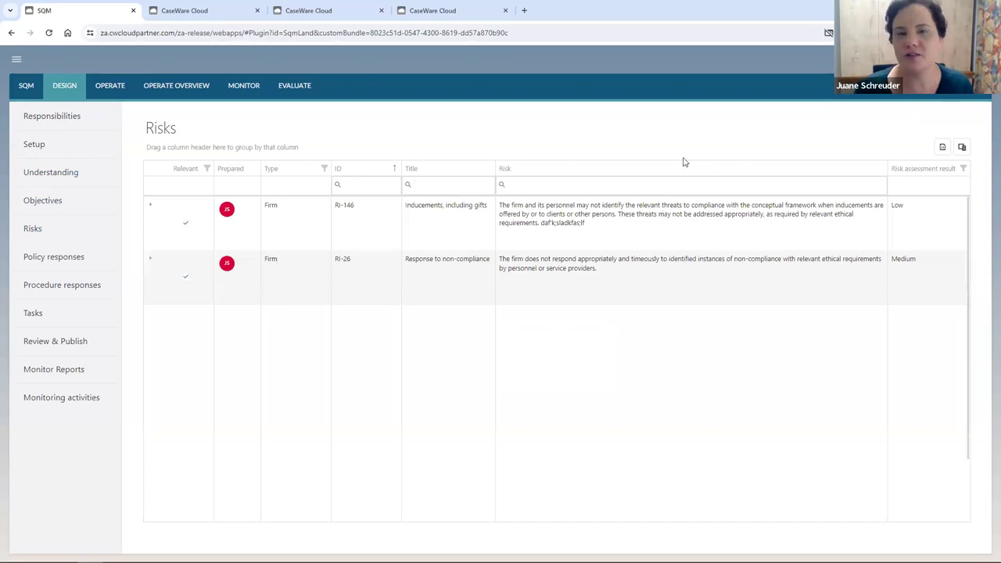
pyautogui.click(15, 59)
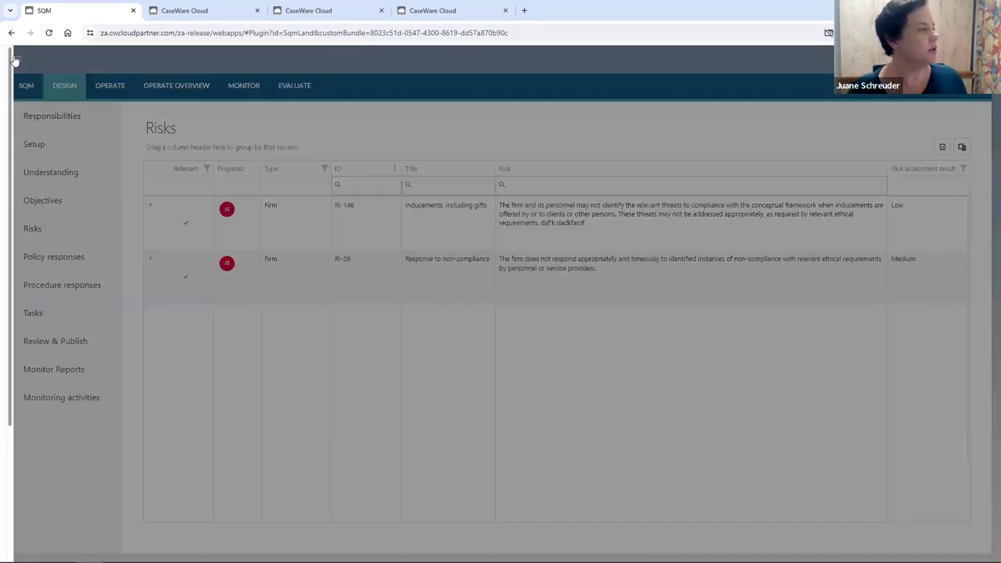
pyautogui.scroll(-3, 45, 493)
pyautogui.scroll(-1, 32, 478)
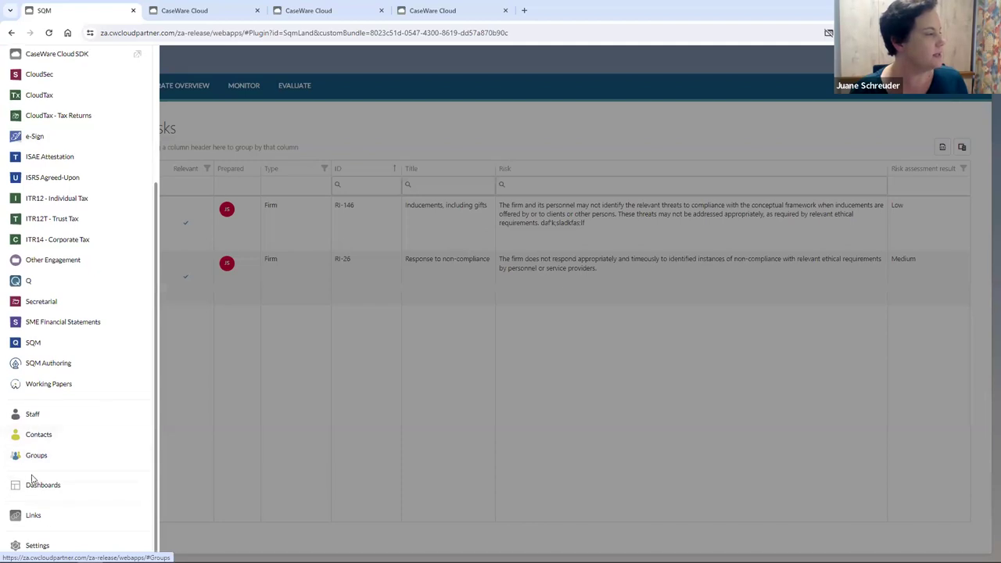
pyautogui.click(35, 545)
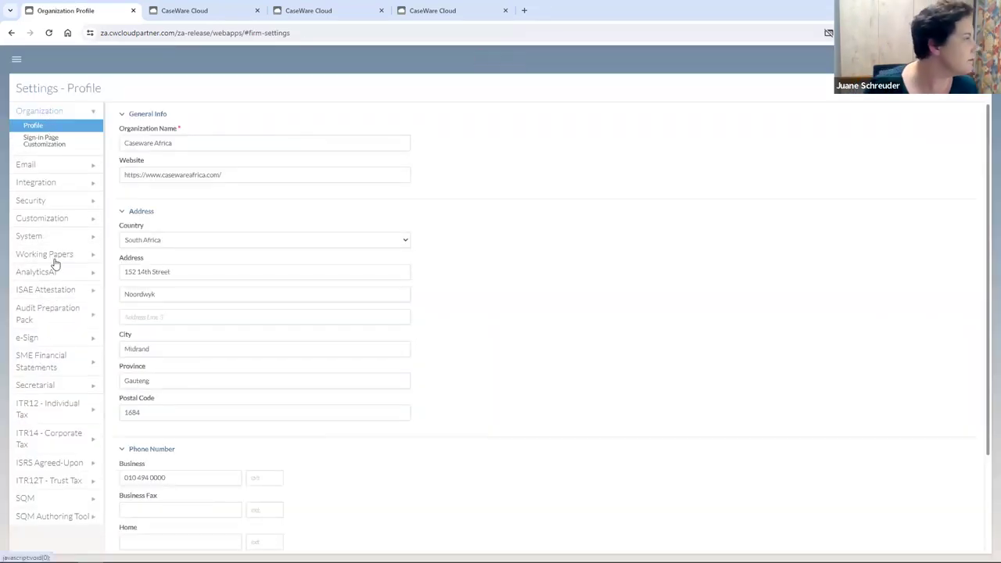
pyautogui.click(38, 502)
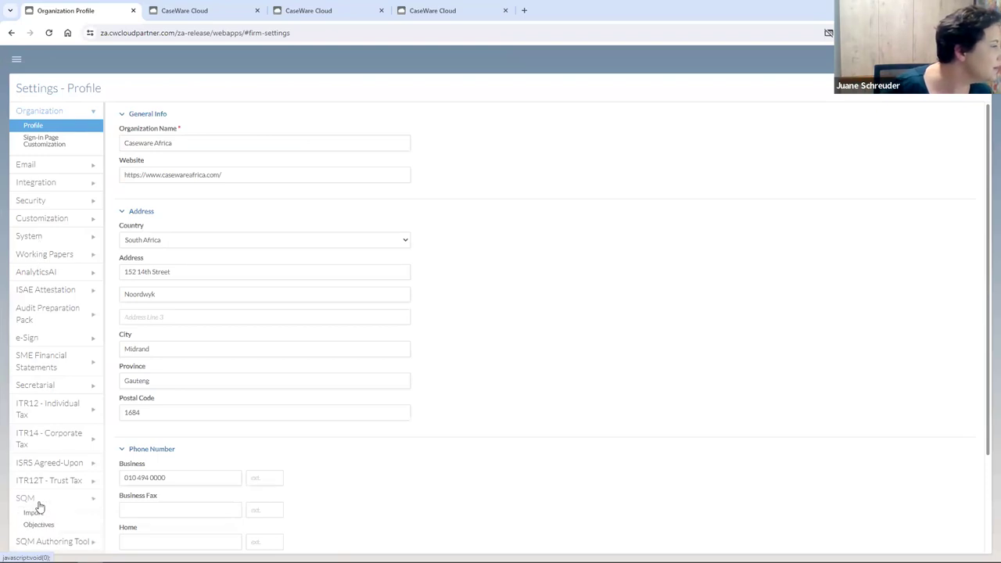
pyautogui.click(33, 440)
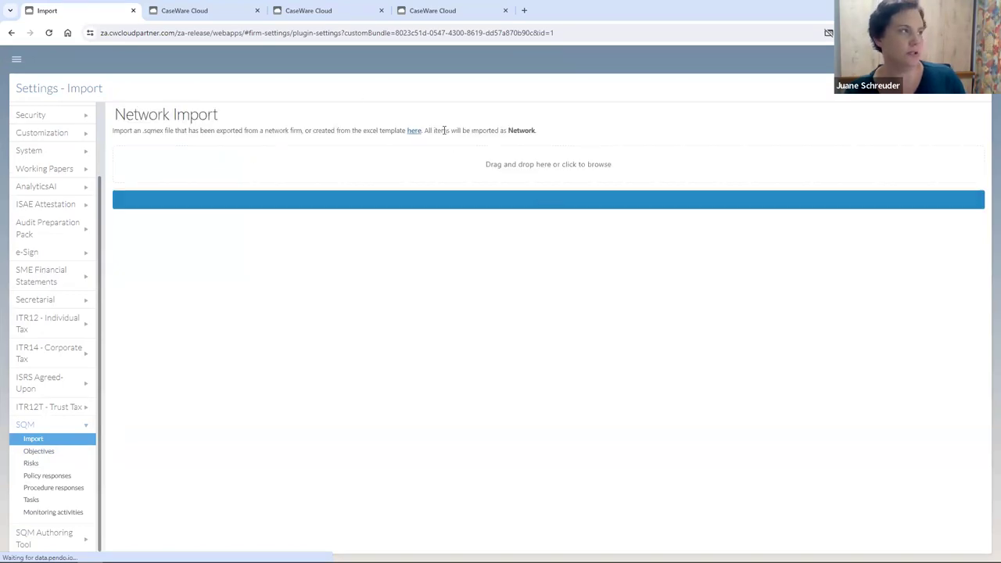
# Step: Download the SQM import template from the network import page and open it in Excel
pyautogui.click(413, 133)
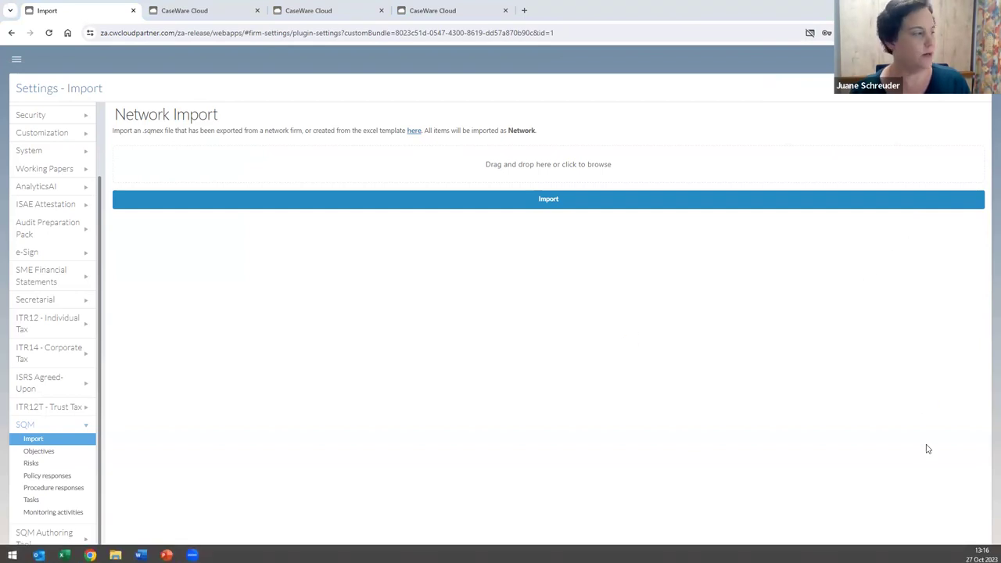
pyautogui.click(846, 32)
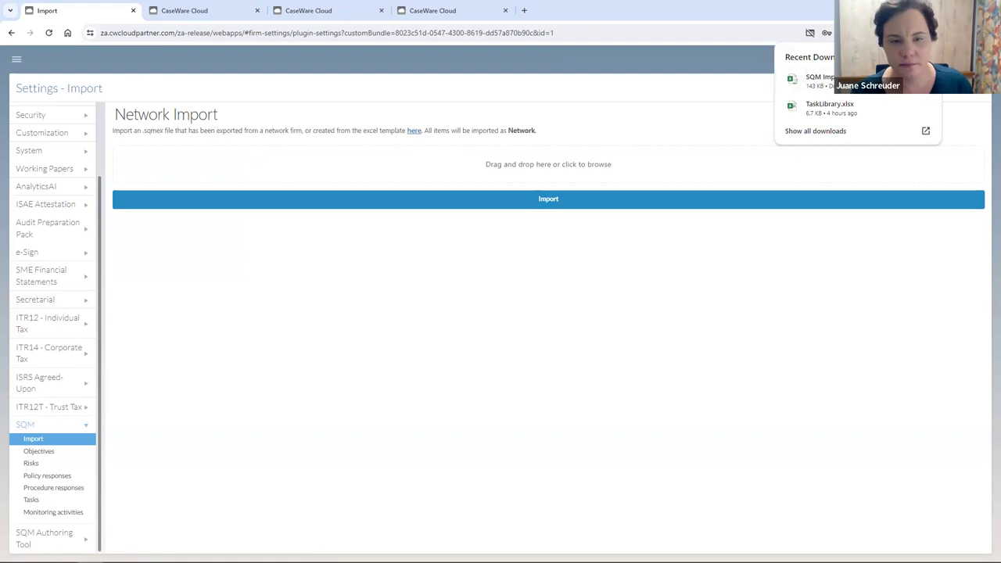
pyautogui.press('Escape')
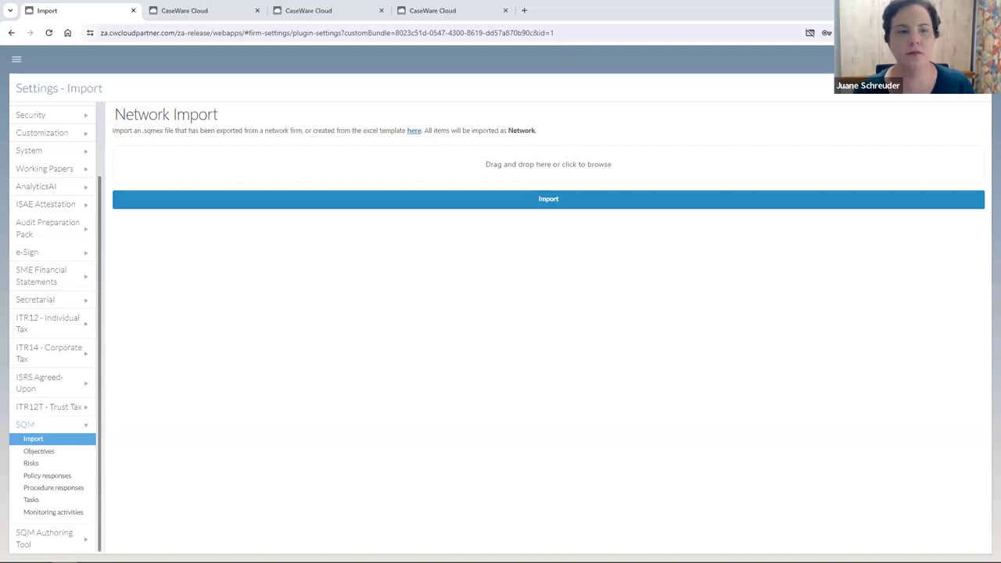
pyautogui.click(563, 72)
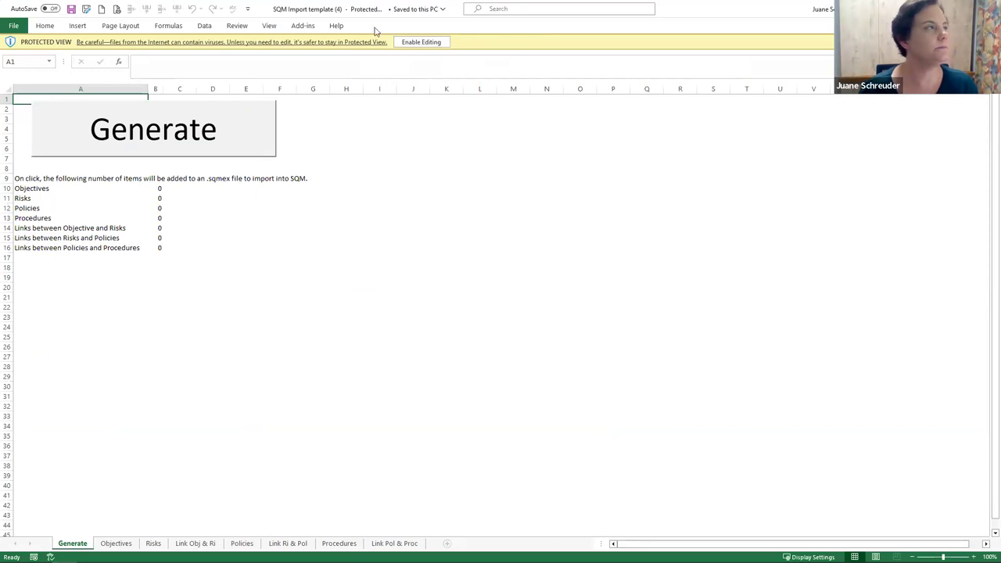
# Step: Enable editing of the SQM import template and look through its Objectives, Risks, Link Obj & Ri and Policies sheets
pyautogui.click(419, 42)
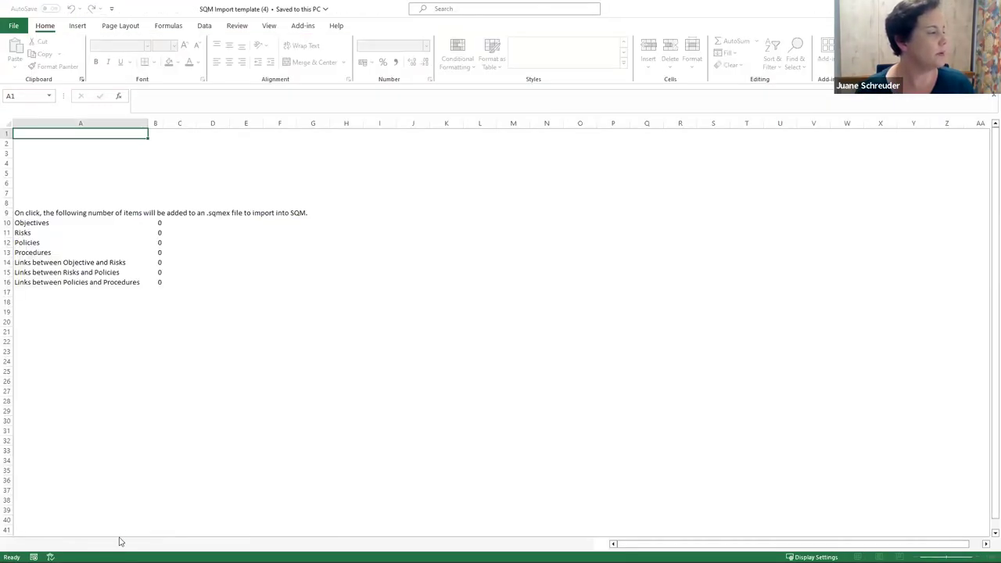
pyautogui.click(116, 543)
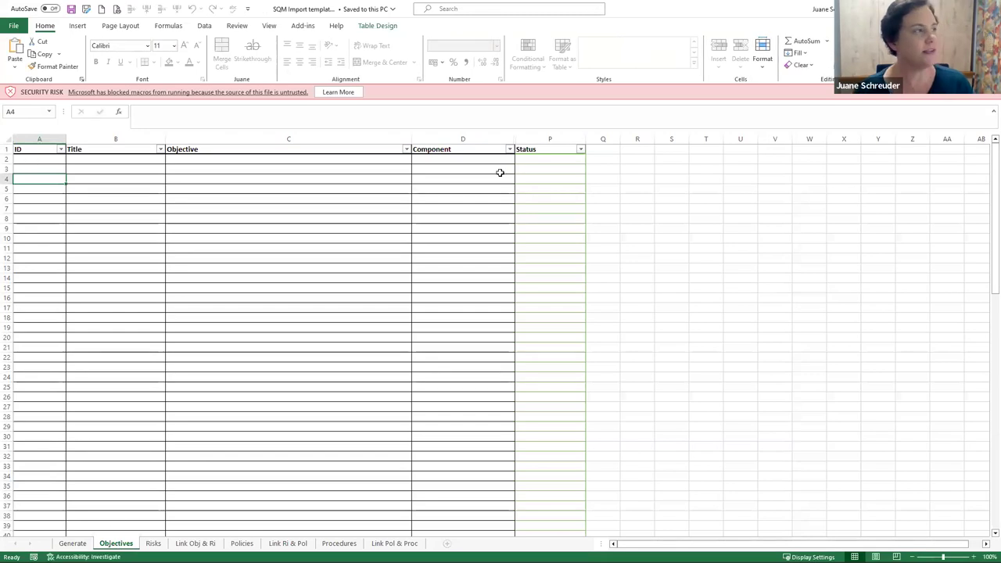
pyautogui.click(153, 543)
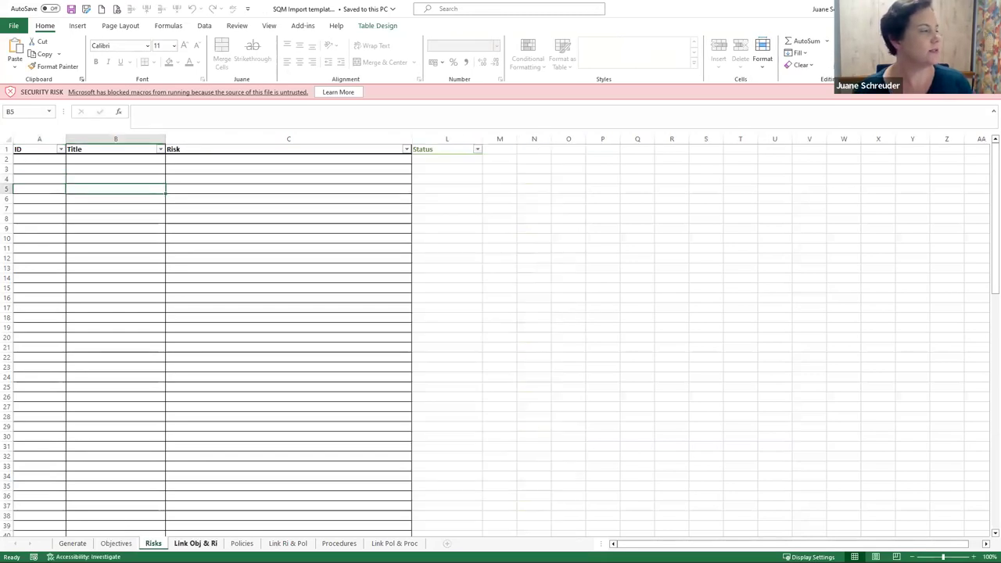
pyautogui.click(195, 543)
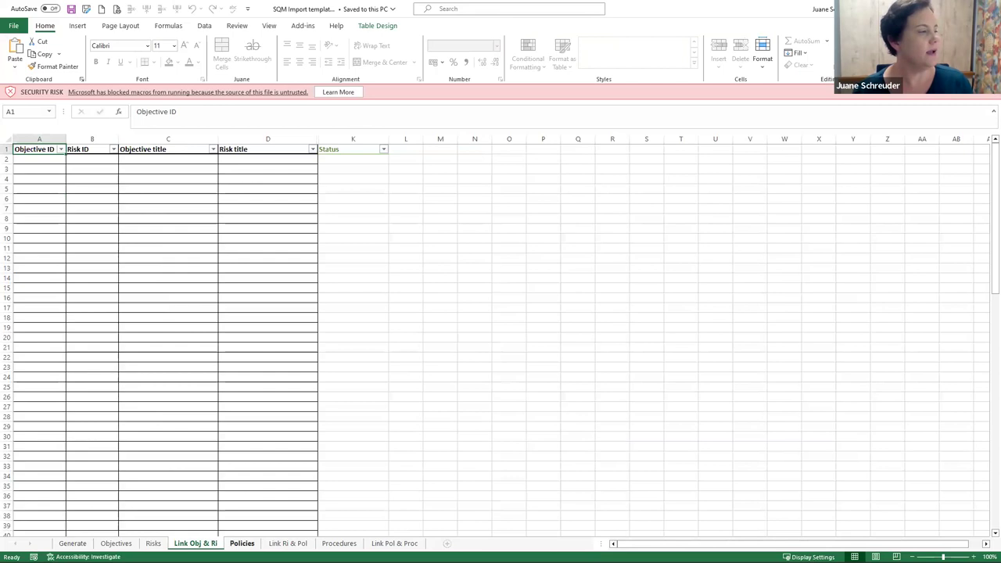
pyautogui.click(242, 543)
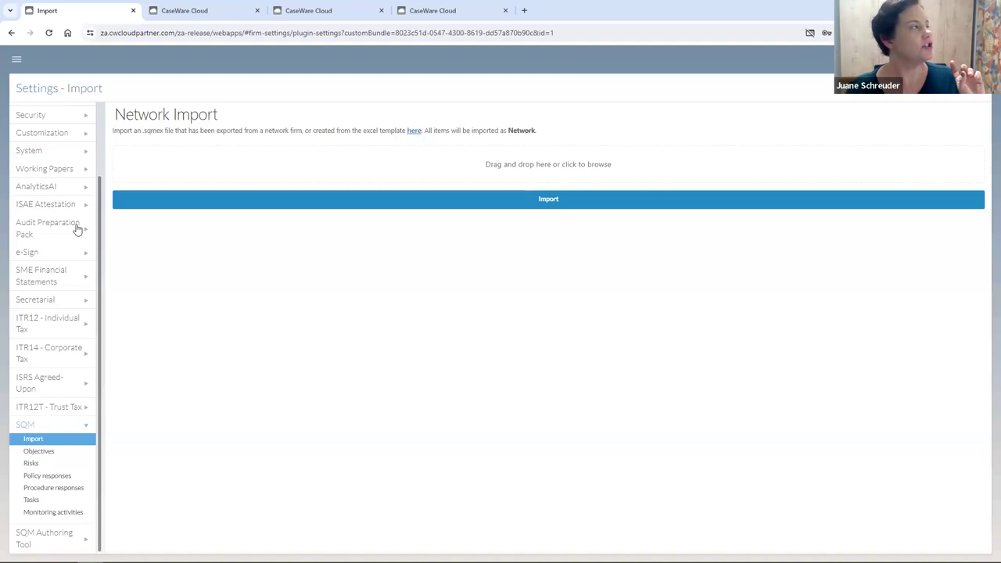
# Step: Show the Network Objectives in the SQM settings and the form for adding an objective, and close it without adding one
pyautogui.click(35, 452)
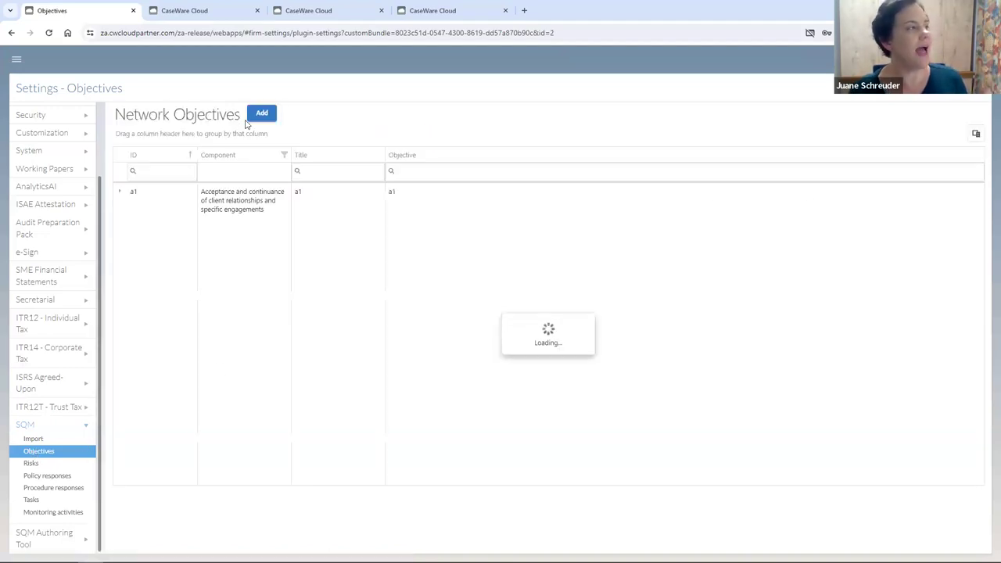
pyautogui.click(263, 114)
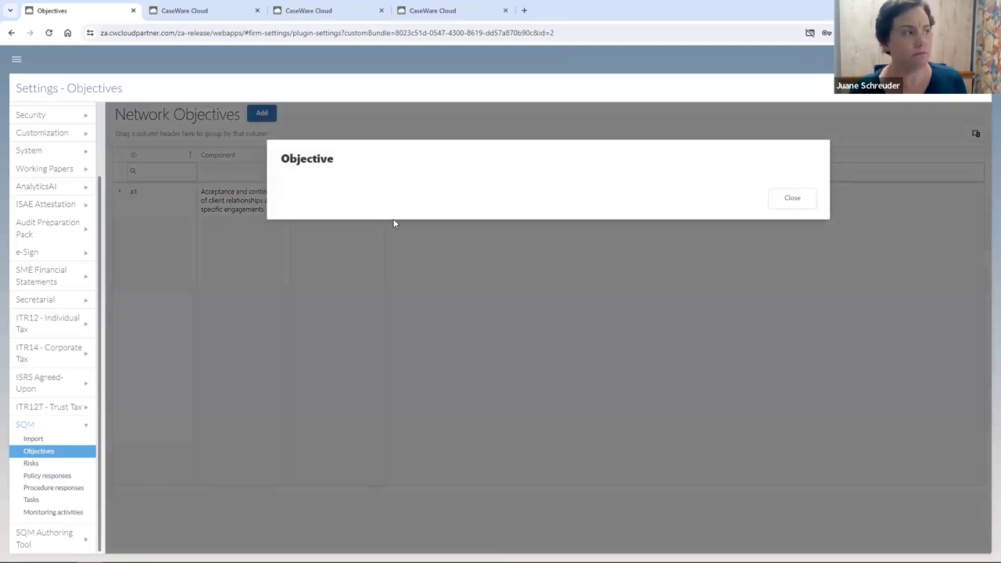
pyautogui.click(736, 412)
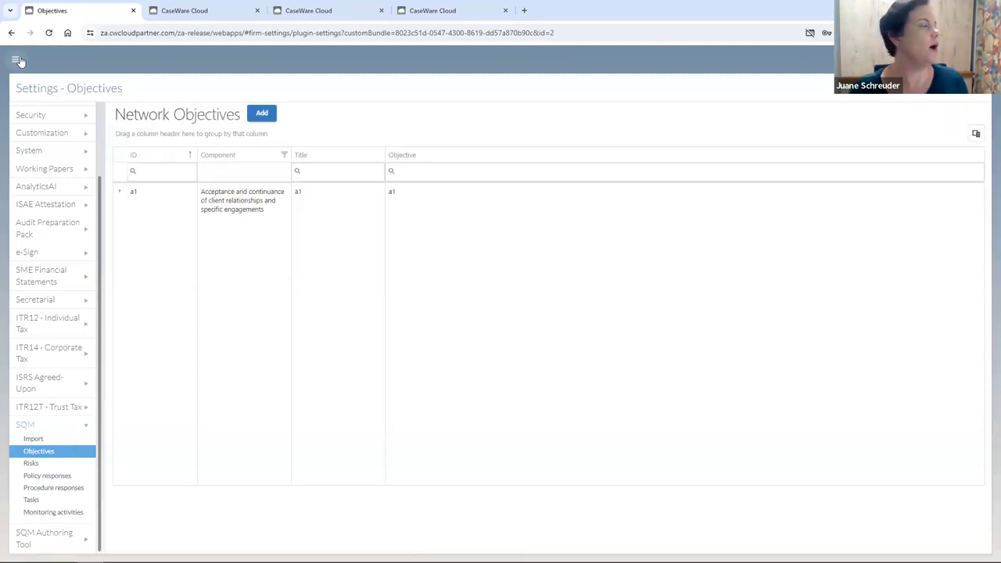
# Step: Revisit the network import page, return to SQM and show the draft SoQM in the Design review and publish area
pyautogui.click(25, 440)
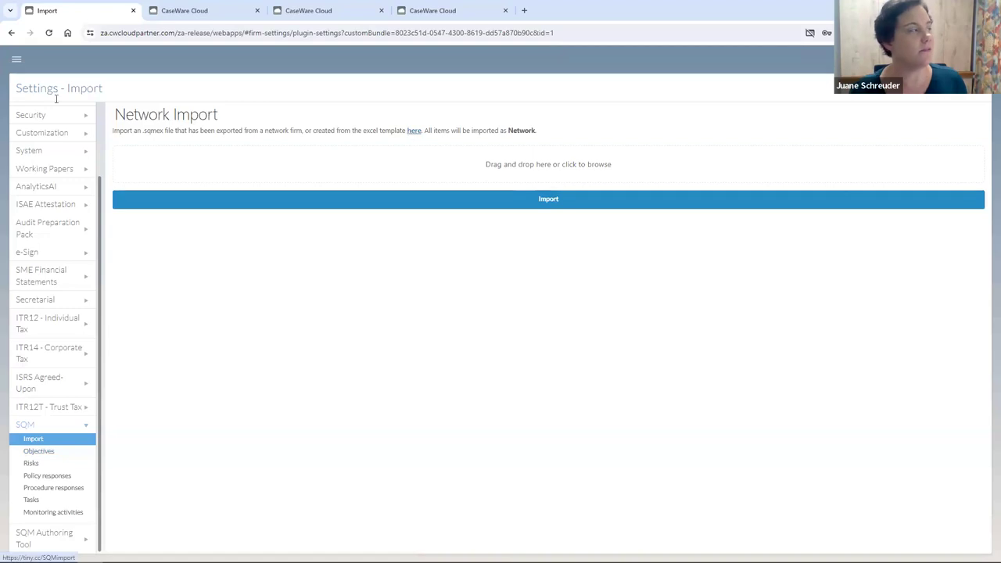
pyautogui.click(11, 61)
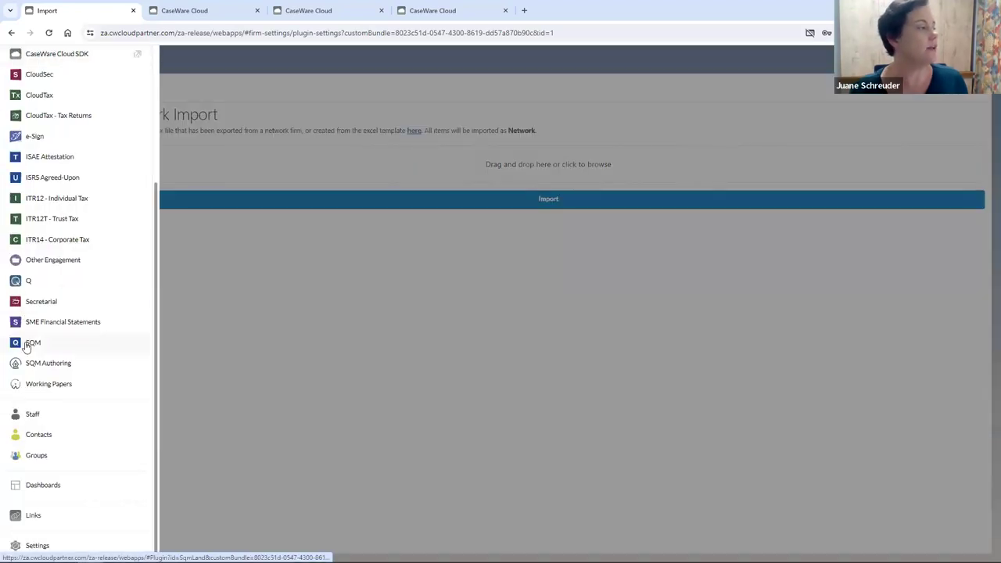
pyautogui.click(26, 347)
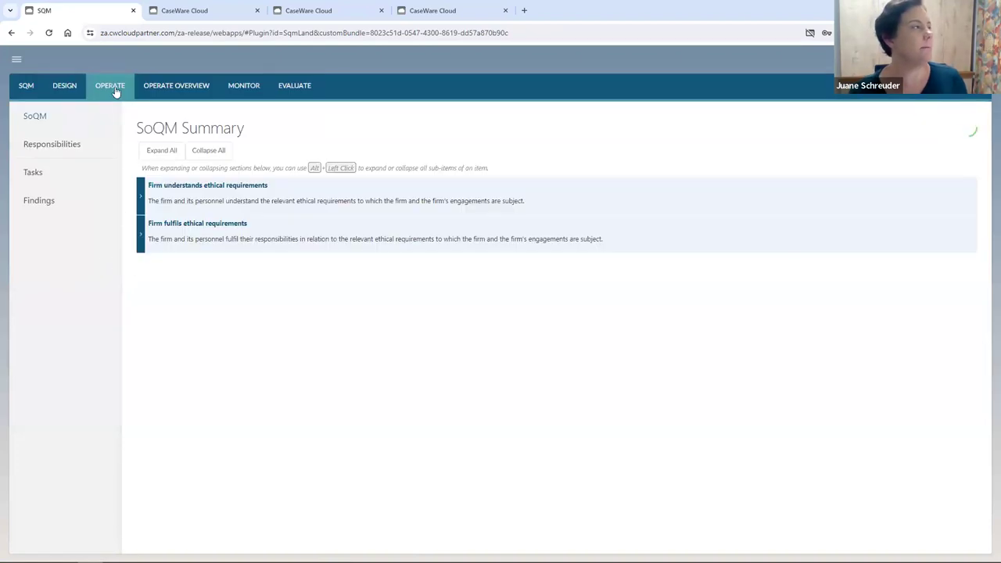
pyautogui.click(71, 85)
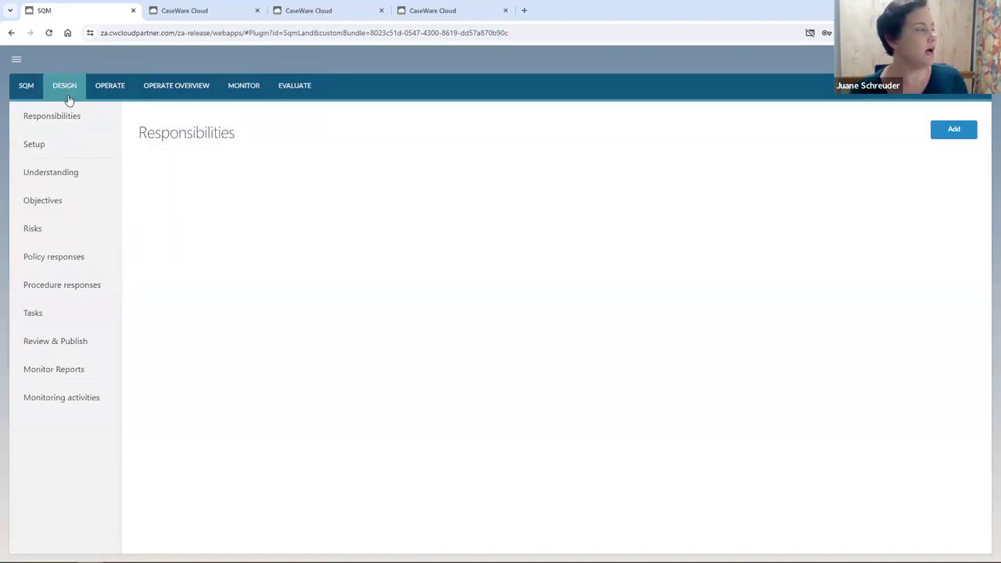
pyautogui.click(67, 341)
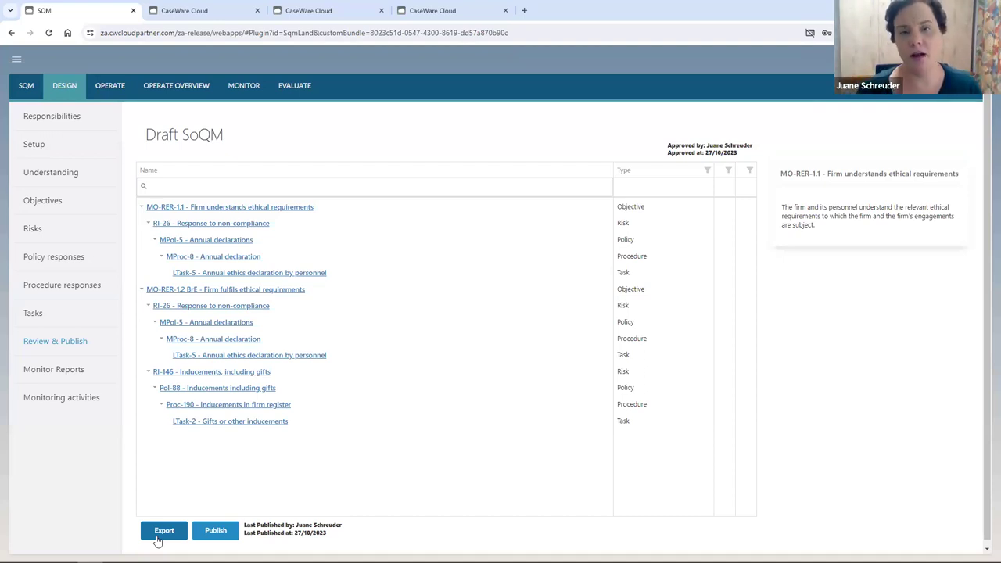
pyautogui.moveTo(161, 562)
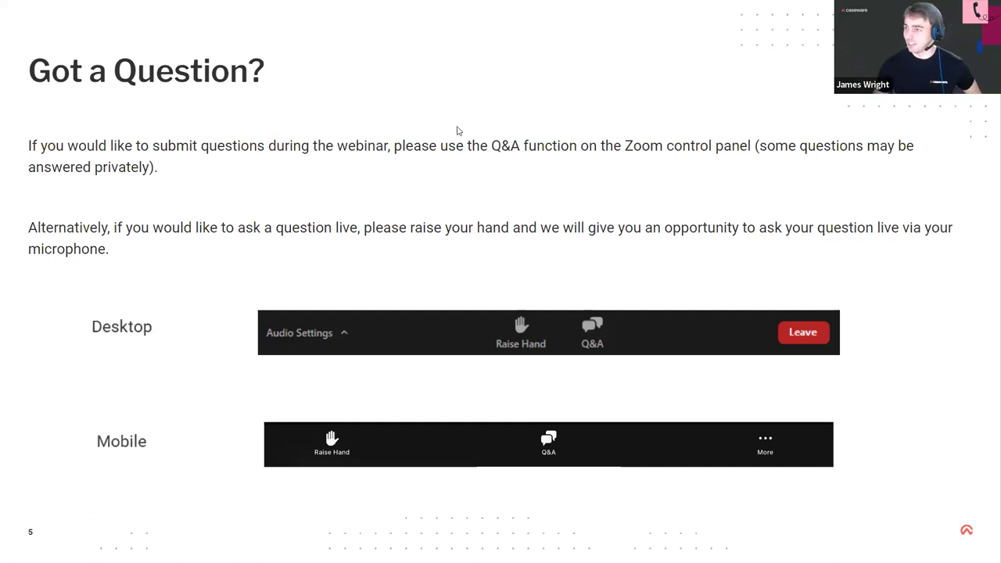
pyautogui.press('Right')
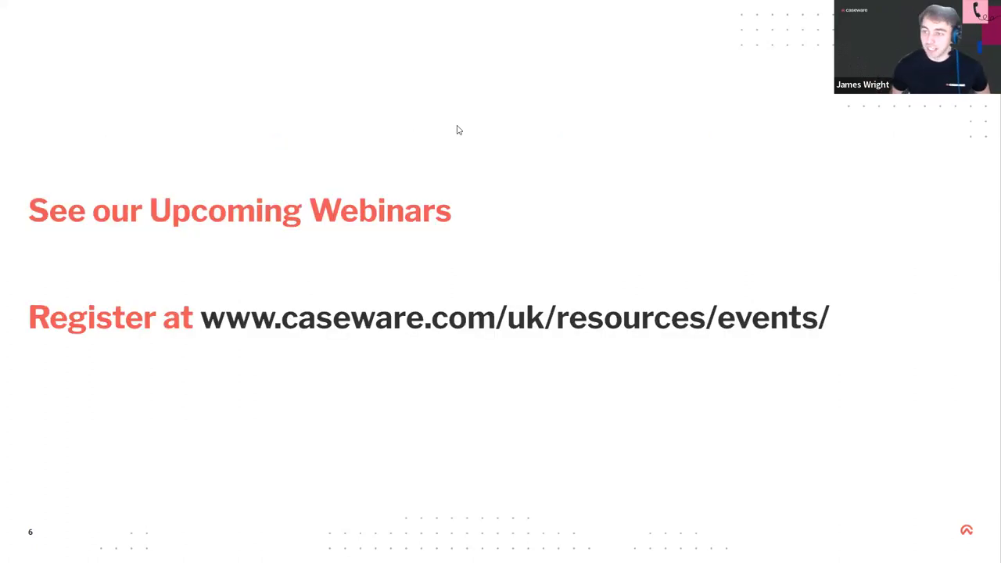